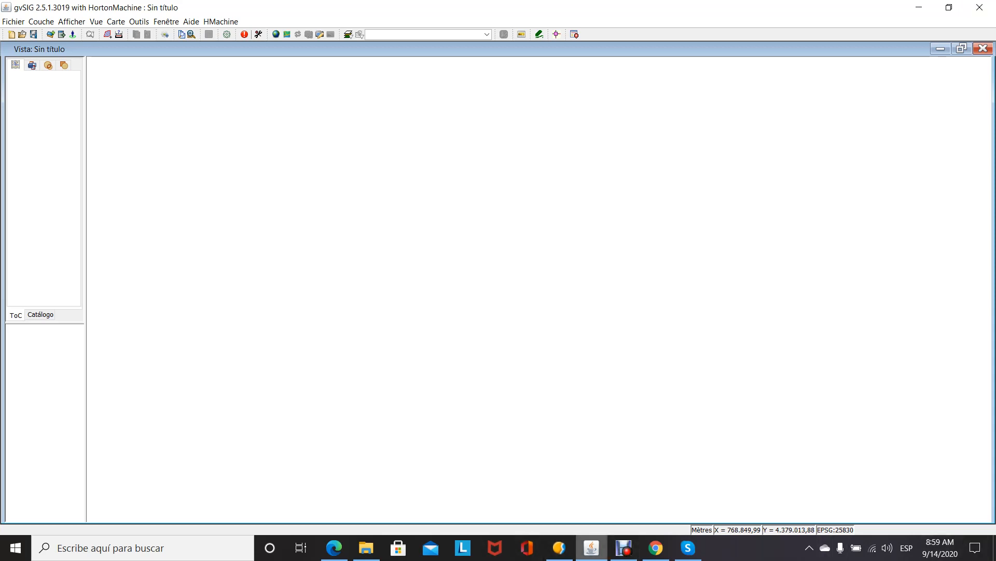
Switch to Chrome, load the gvSIG website from a new tab and change its language to English
{"action": "left_click", "coordinate": [656, 547]}
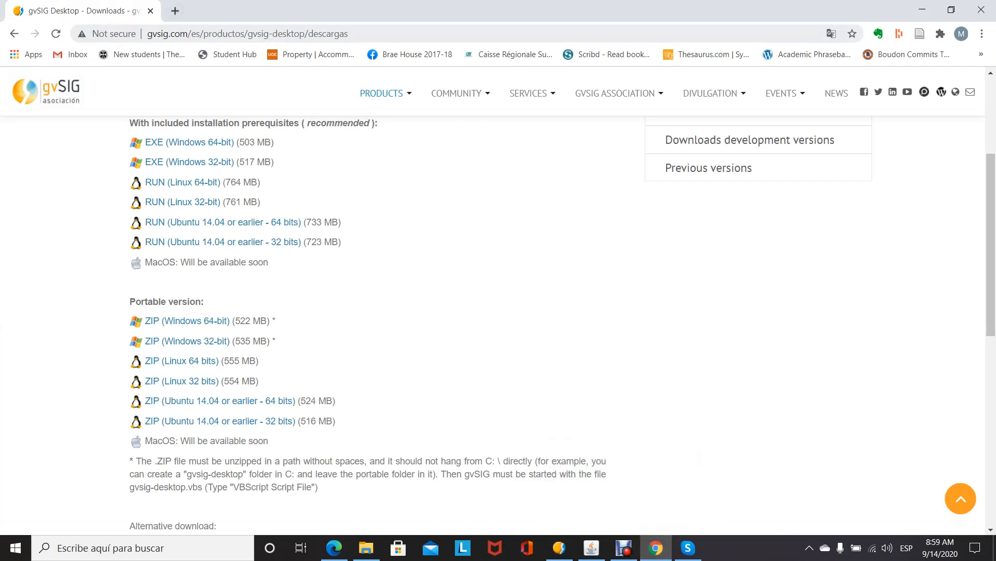
{"action": "left_click", "coordinate": [175, 10]}
{"action": "type", "text": "gv"}
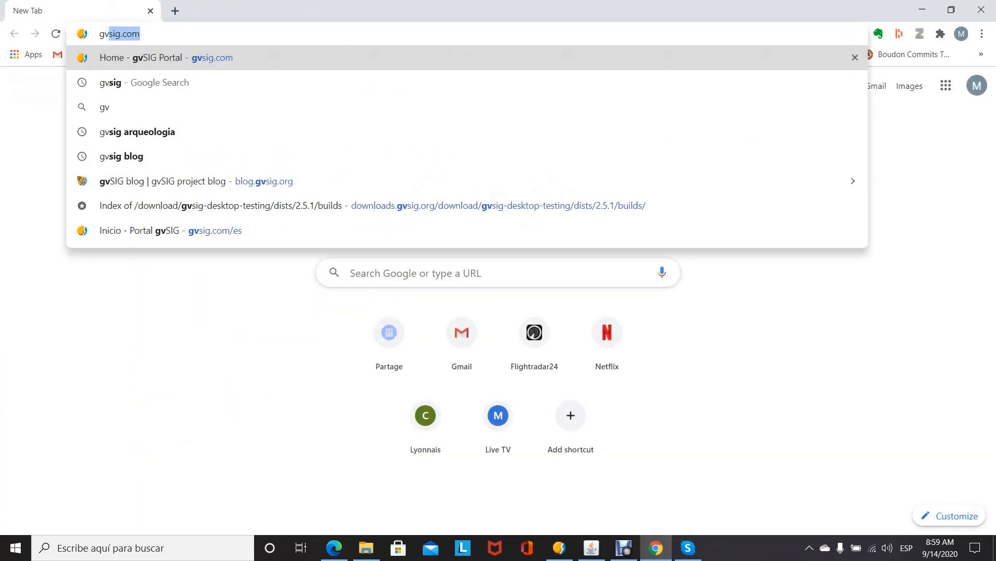
{"action": "key", "text": "Return"}
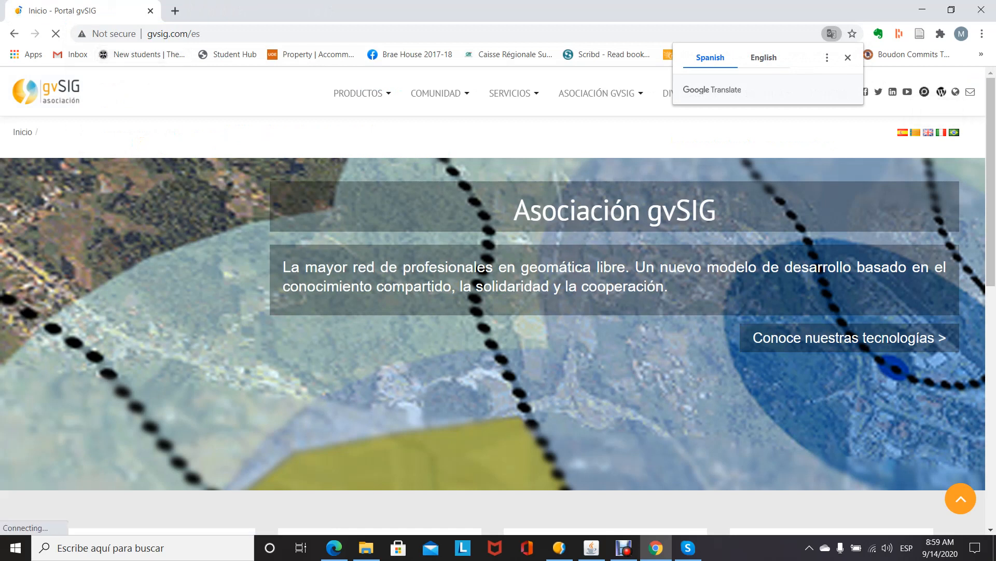
{"action": "left_click", "coordinate": [929, 133]}
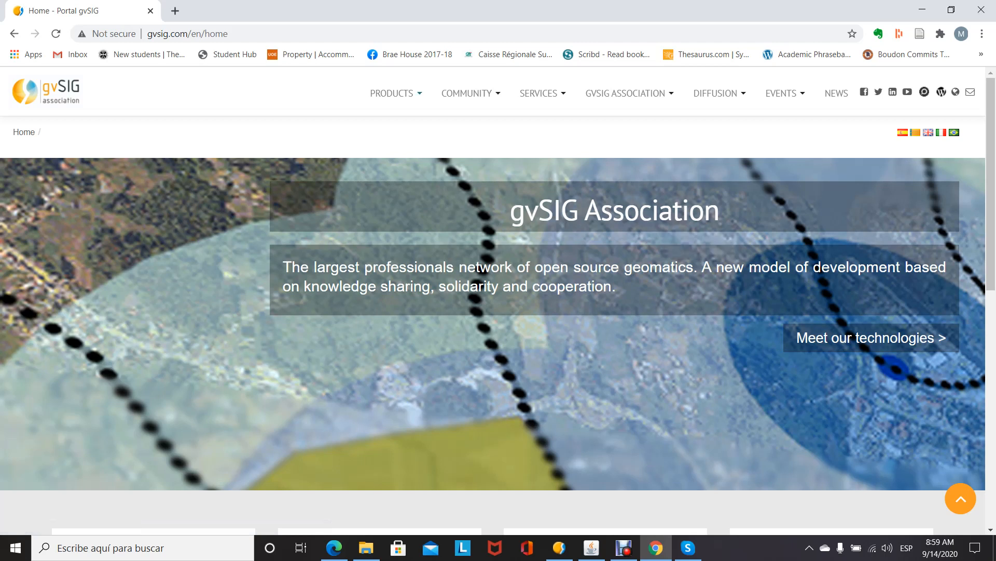
Go to the gvSIG Desktop downloads page and review the all-included and portable versions offered
{"action": "left_click", "coordinate": [395, 94]}
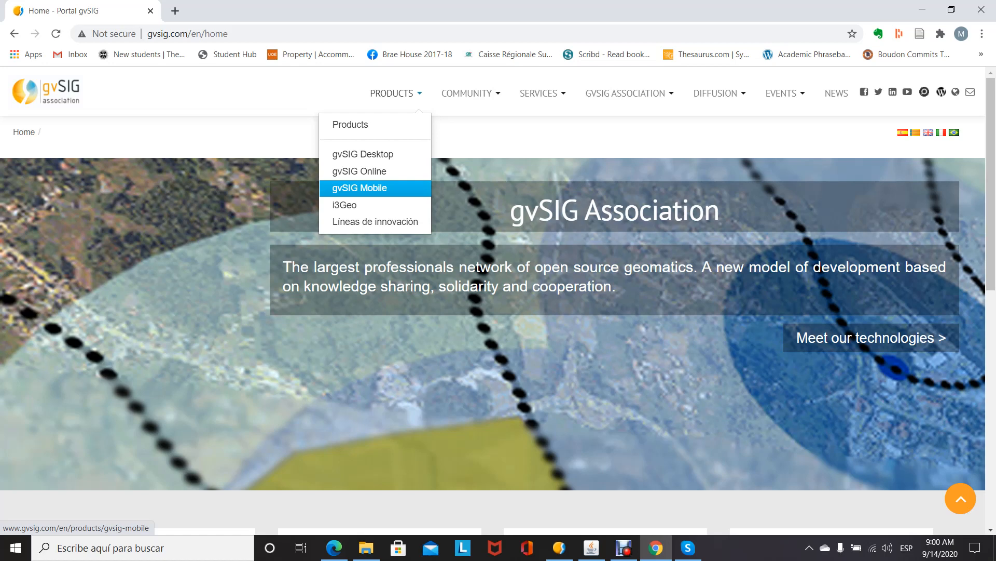
{"action": "left_click", "coordinate": [362, 154]}
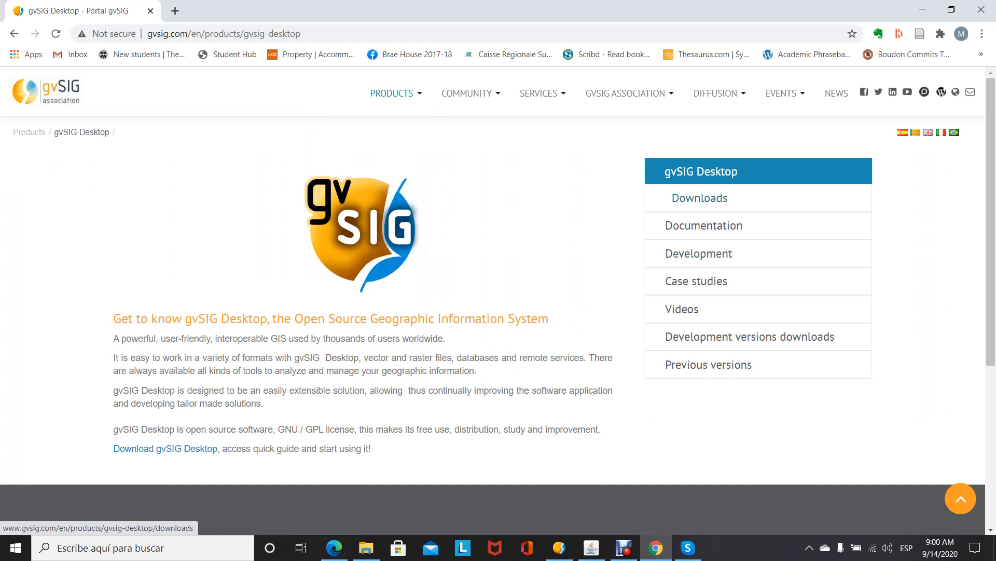
{"action": "left_click", "coordinate": [700, 198]}
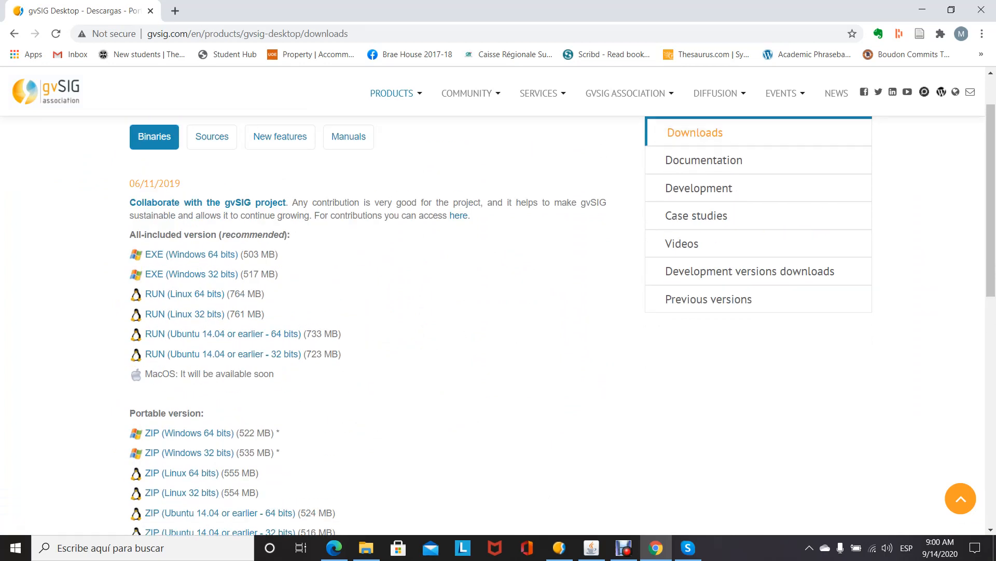
{"action": "scroll", "coordinate": [498, 322], "scroll_direction": "down", "scroll_amount": 1}
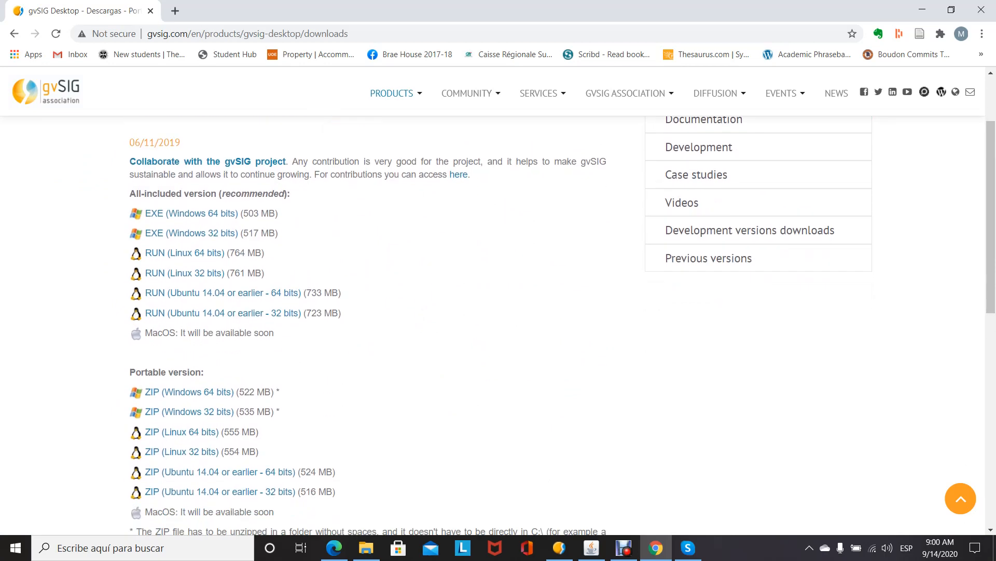
{"action": "scroll", "coordinate": [498, 322], "scroll_direction": "down", "scroll_amount": 1}
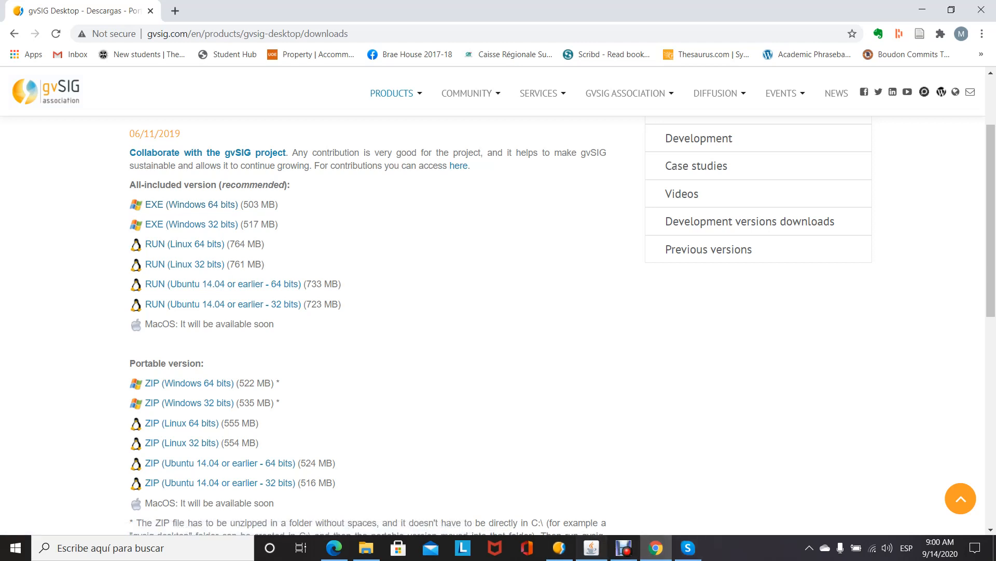
Switch back to gvSIG, minimize the view window and reopen the view Sin título from the project manager
{"action": "left_click", "coordinate": [591, 548]}
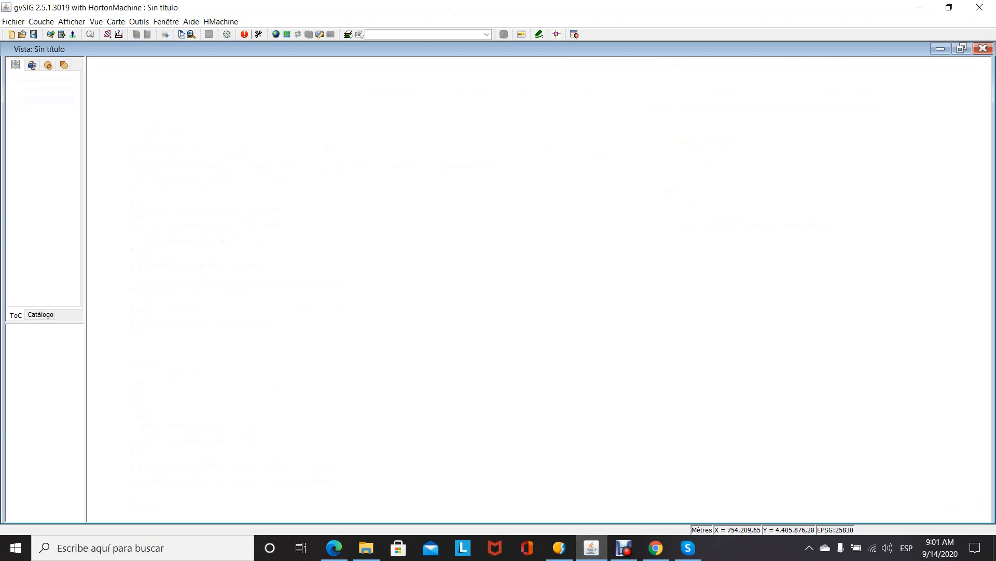
{"action": "left_click", "coordinate": [940, 49]}
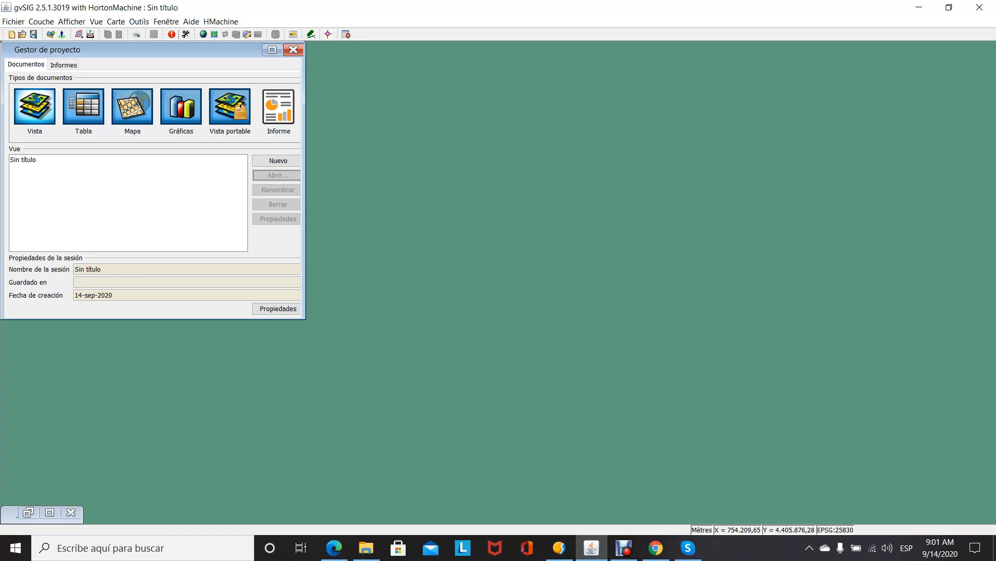
{"action": "left_click", "coordinate": [23, 160]}
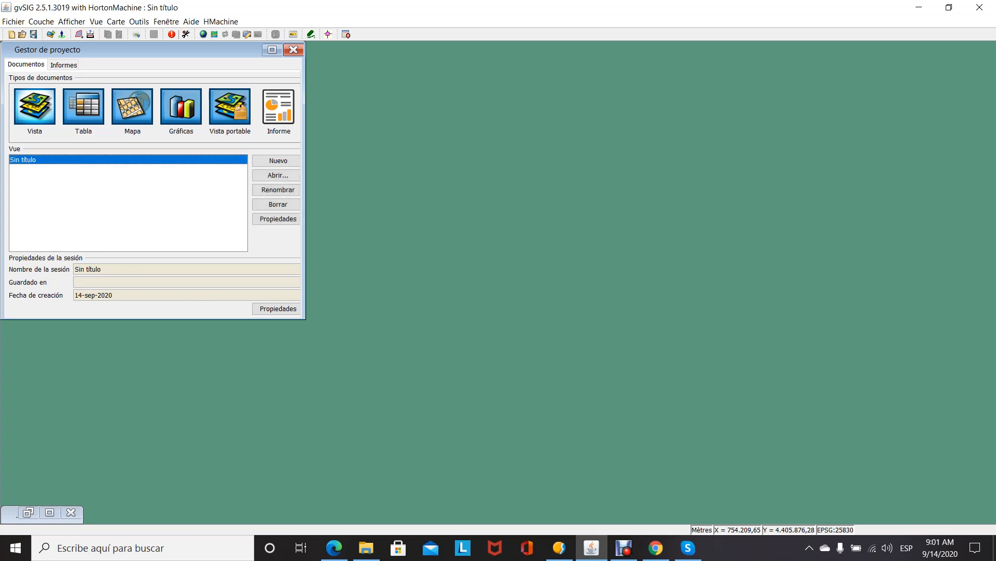
{"action": "left_click", "coordinate": [278, 175]}
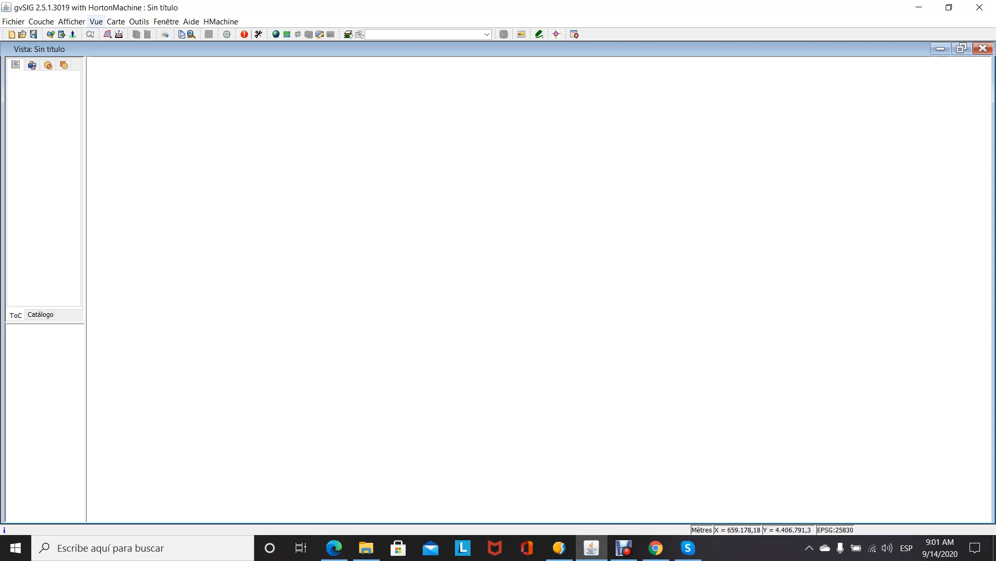
Review the interface languages in the general preferences and accept the dialog with Français active
{"action": "left_click", "coordinate": [72, 21]}
{"action": "left_click", "coordinate": [95, 60]}
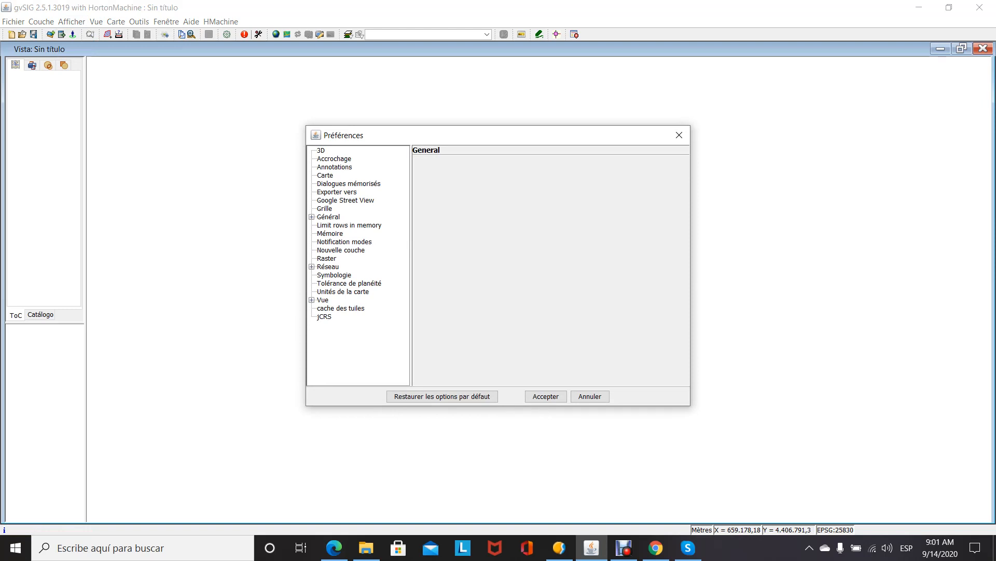
{"action": "left_click", "coordinate": [311, 217]}
{"action": "left_click", "coordinate": [338, 267]}
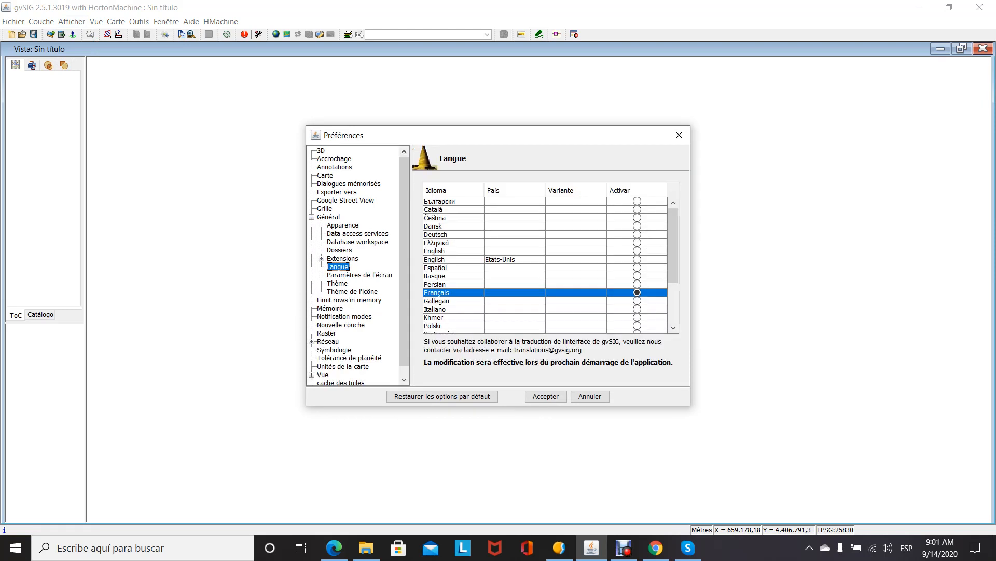
{"action": "mouse_move", "coordinate": [673, 246]}
{"action": "left_mouse_down"}
{"action": "mouse_move", "coordinate": [673, 285]}
{"action": "mouse_move", "coordinate": [673, 246]}
{"action": "left_mouse_up"}
{"action": "left_click", "coordinate": [546, 397]}
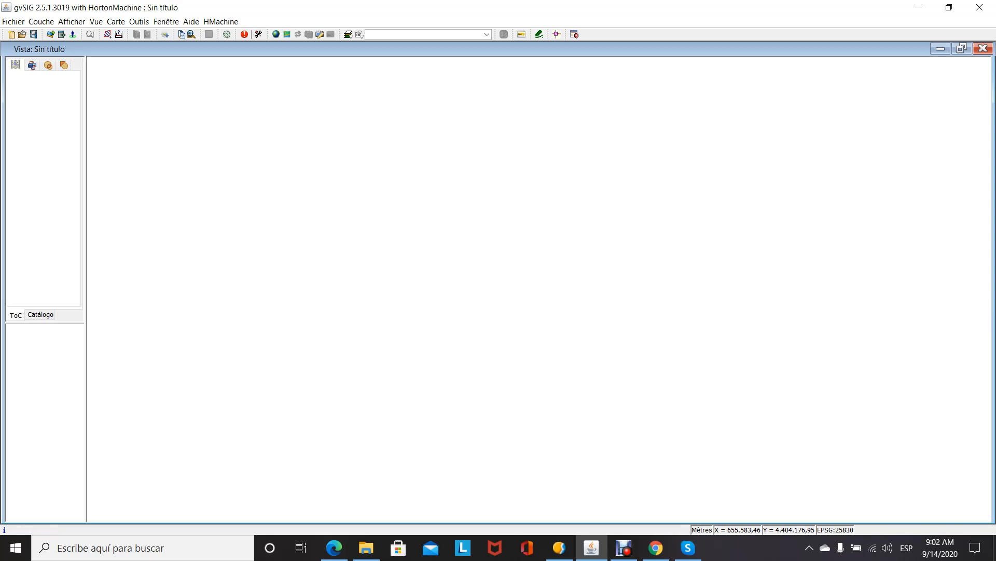
Set the view's projection to EPSG:25830 by searching for the EPSG code 25830, and apply the view properties
{"action": "left_click", "coordinate": [96, 21]}
{"action": "left_click", "coordinate": [125, 131]}
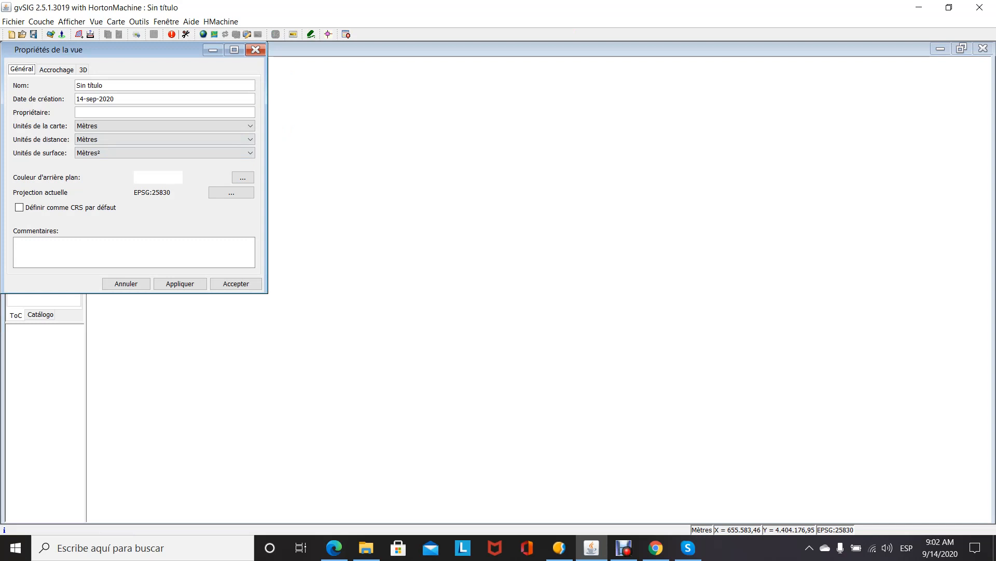
{"action": "left_click", "coordinate": [231, 193]}
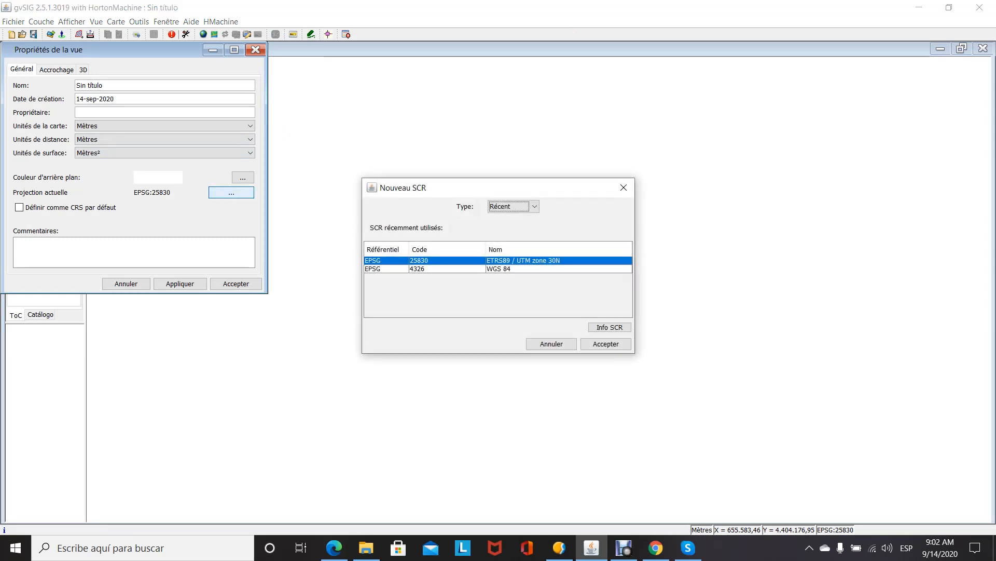
{"action": "left_click", "coordinate": [534, 207]}
{"action": "left_click", "coordinate": [504, 227]}
{"action": "left_click", "coordinate": [501, 236]}
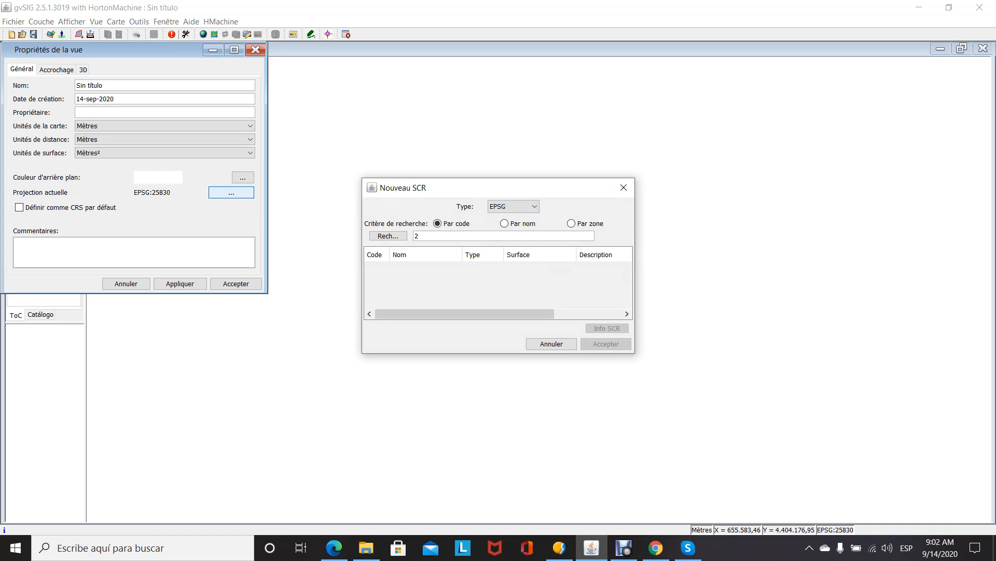
{"action": "type", "text": "25830"}
{"action": "key", "text": "Return"}
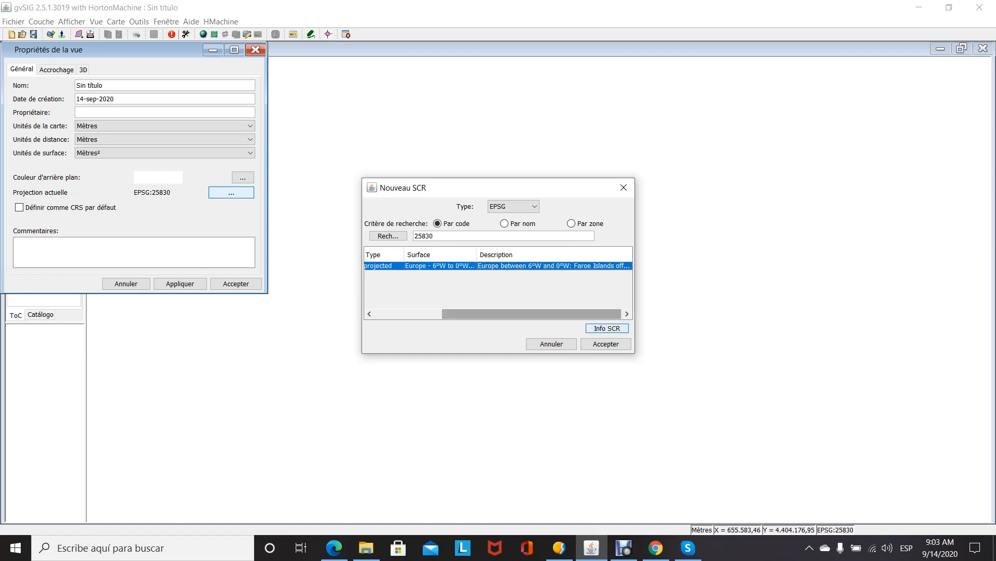
{"action": "left_click", "coordinate": [606, 343]}
{"action": "left_click", "coordinate": [180, 284]}
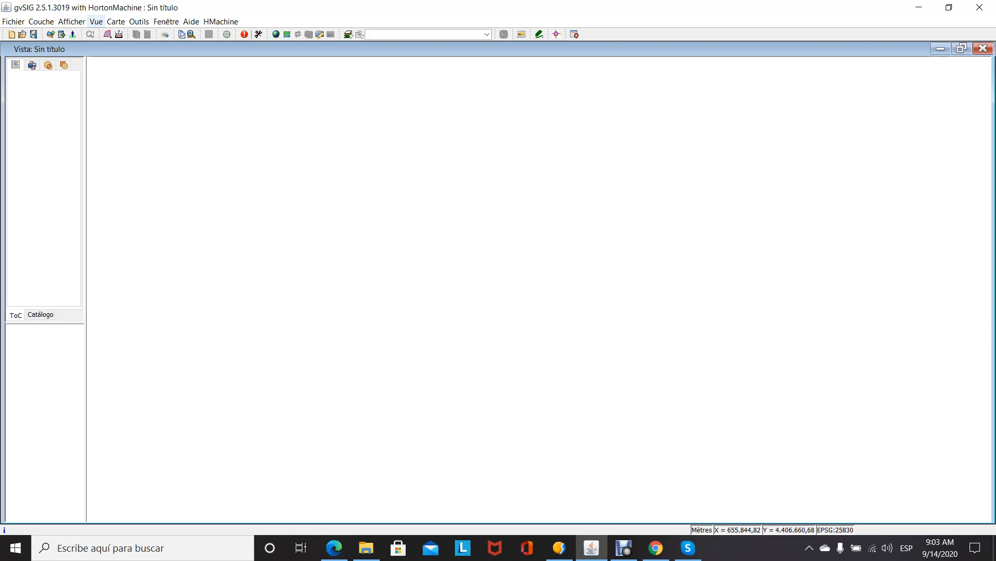
Start adding a layer to the view and look at the available OSM servers before returning to the file source
{"action": "left_click", "coordinate": [96, 21]}
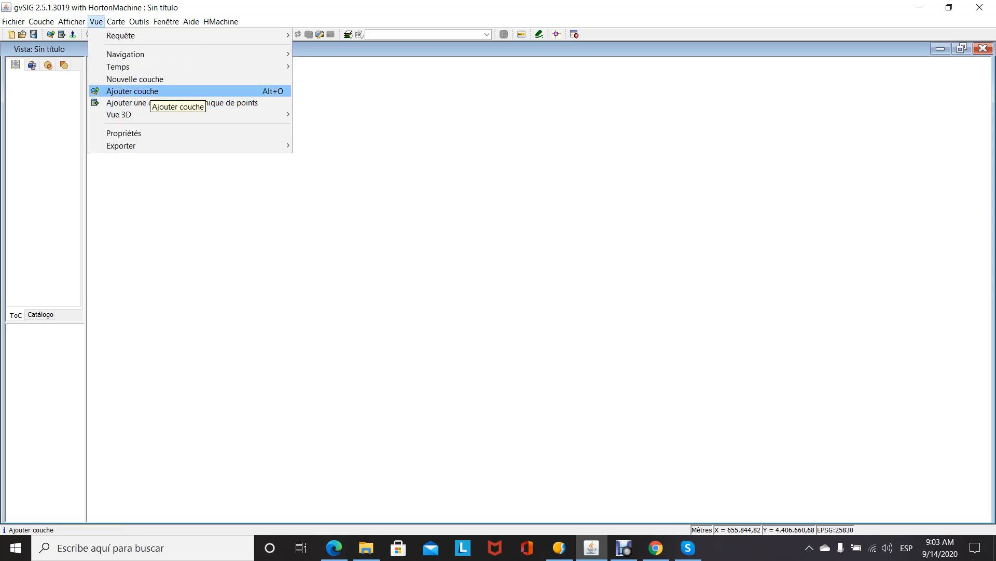
{"action": "mouse_move", "coordinate": [130, 54]}
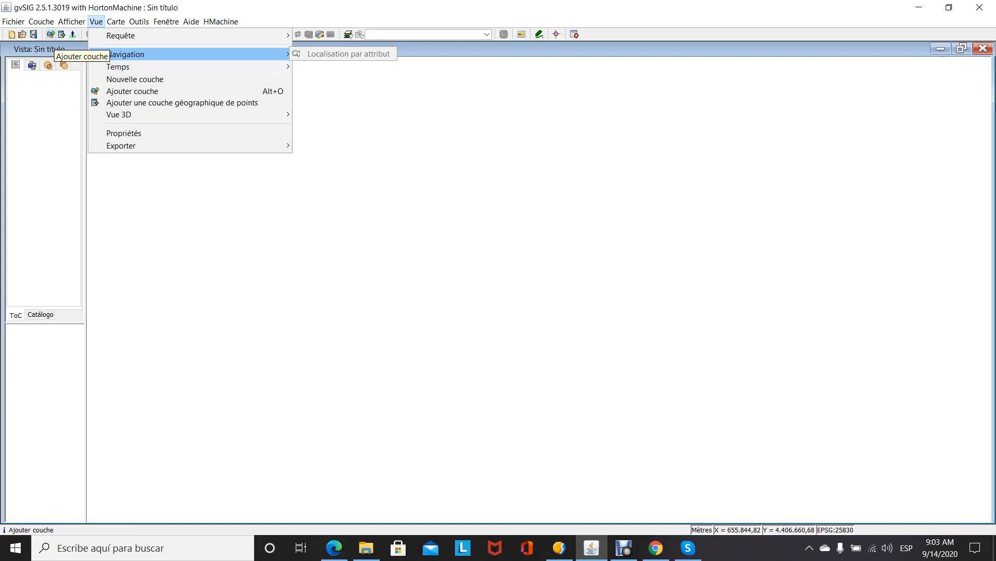
{"action": "left_click", "coordinate": [51, 34]}
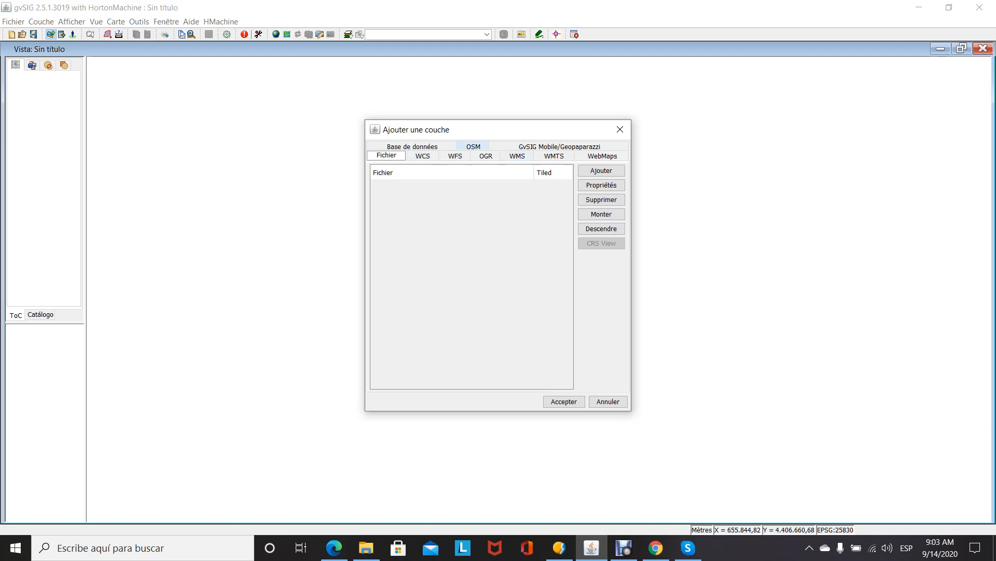
{"action": "left_click", "coordinate": [473, 147]}
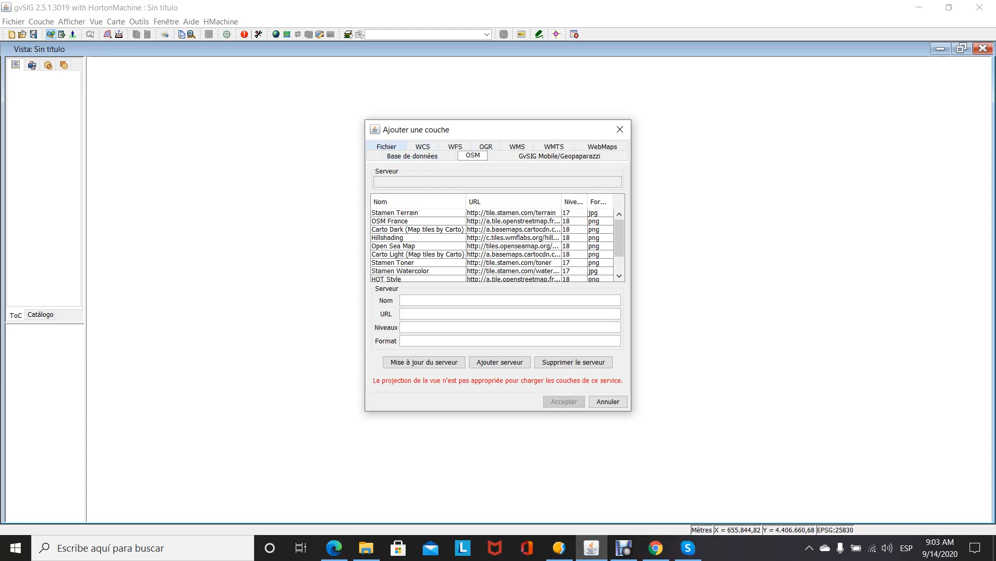
{"action": "left_click", "coordinate": [386, 147]}
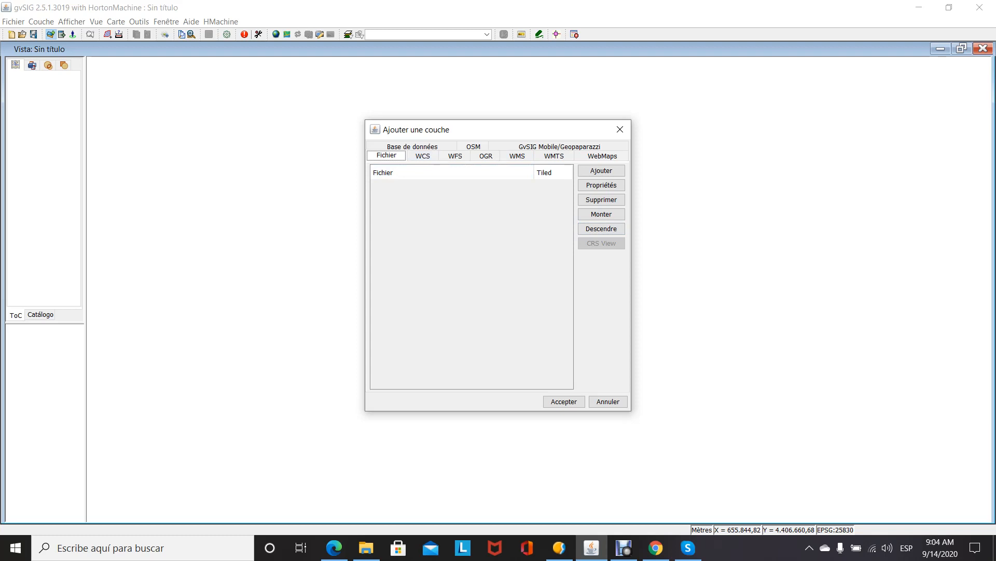
Add the layer Municipios_CV_25830.shp from the Yacim_Com_Val folder inside 1-gvSIG_Arqueologia to the view
{"action": "left_click", "coordinate": [602, 171]}
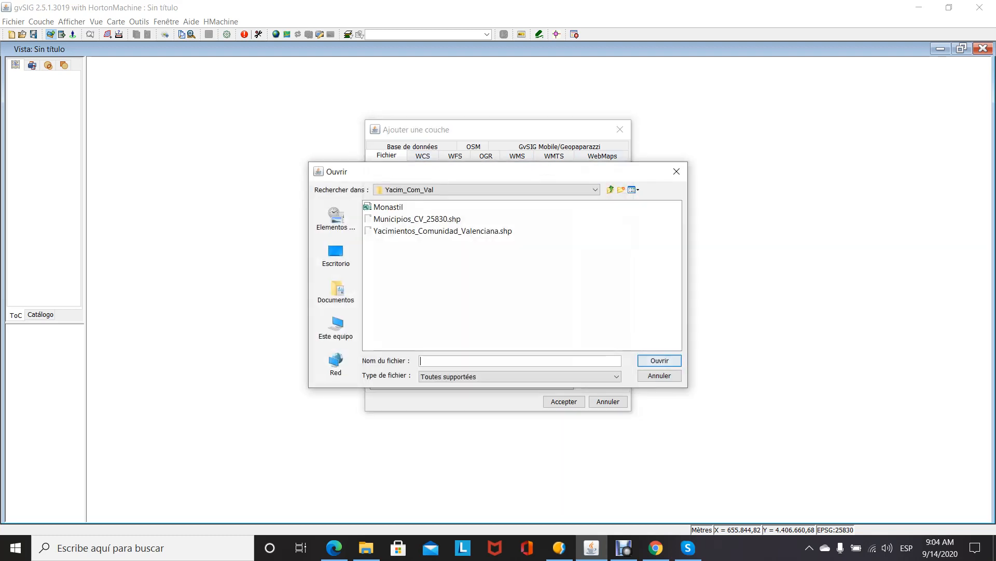
{"action": "left_click", "coordinate": [610, 189]}
{"action": "left_click", "coordinate": [611, 189]}
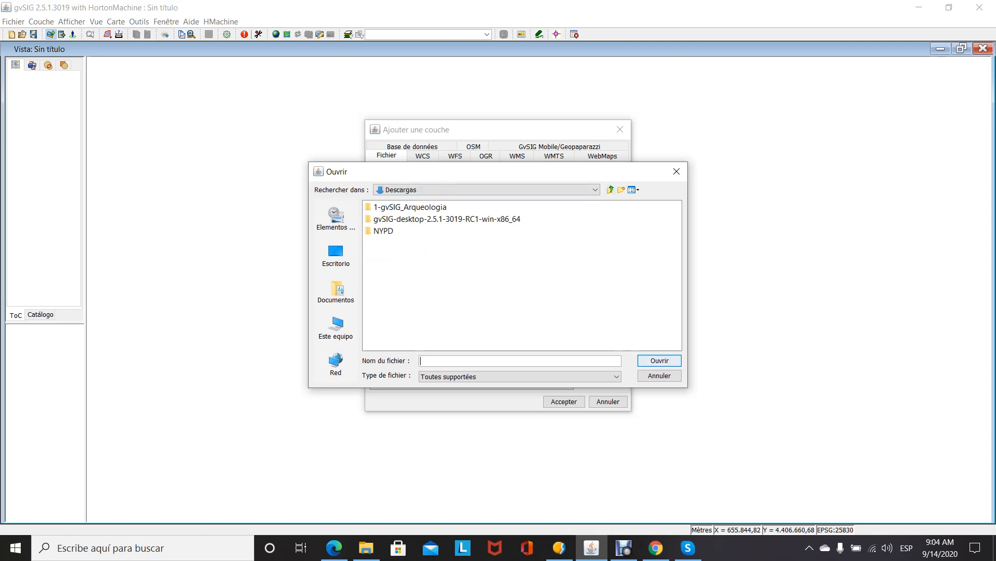
{"action": "double_click", "coordinate": [410, 207]}
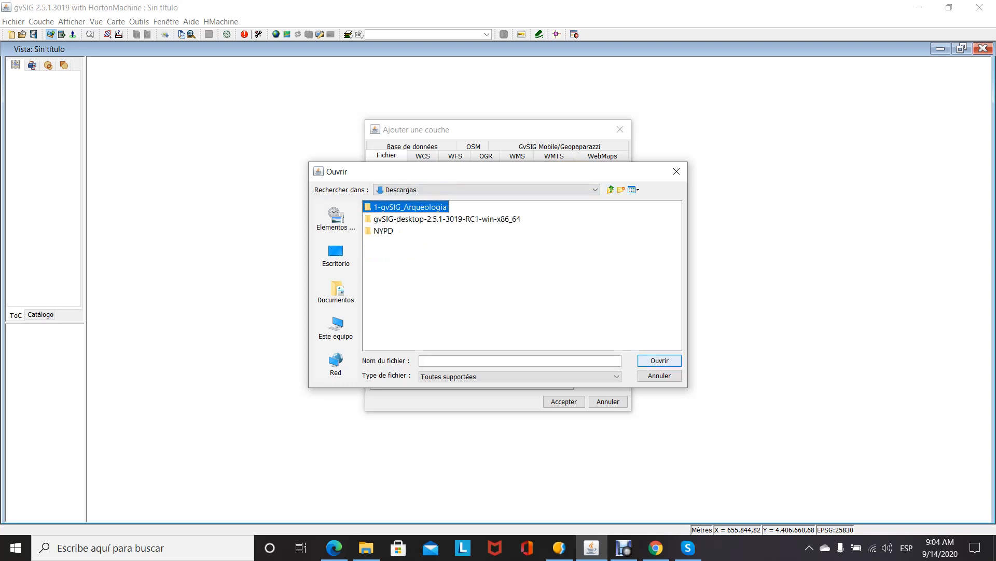
{"action": "double_click", "coordinate": [410, 207]}
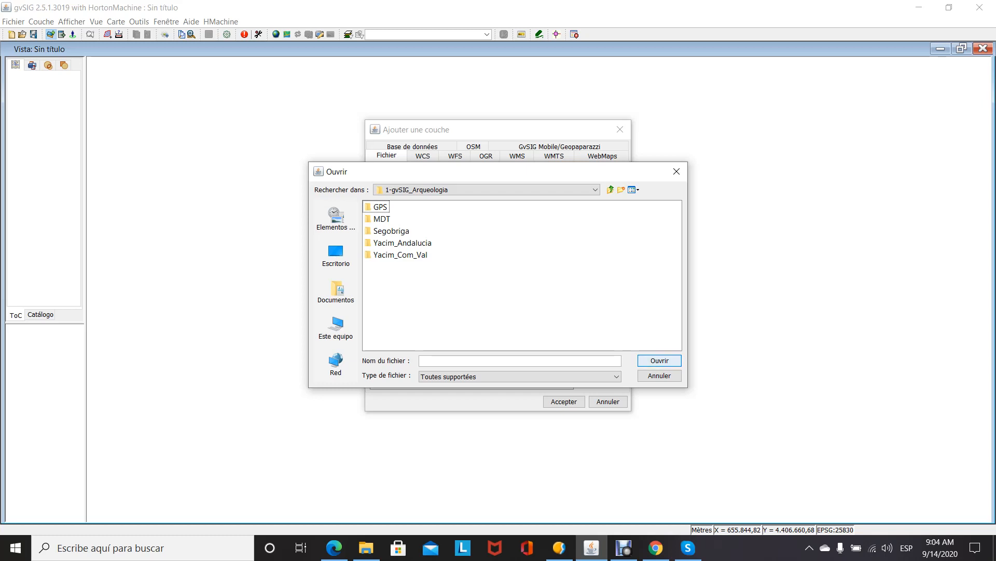
{"action": "double_click", "coordinate": [401, 255]}
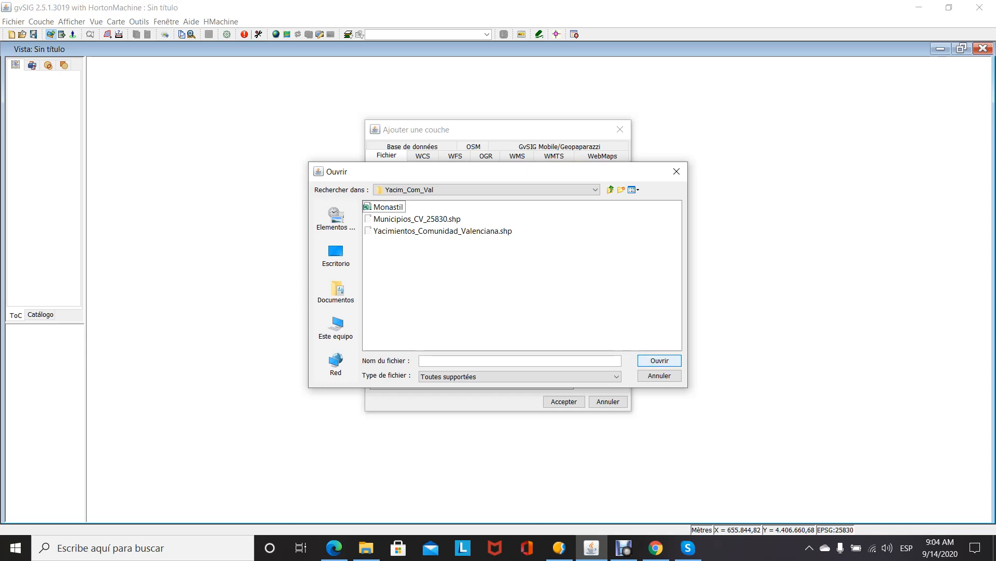
{"action": "double_click", "coordinate": [417, 219]}
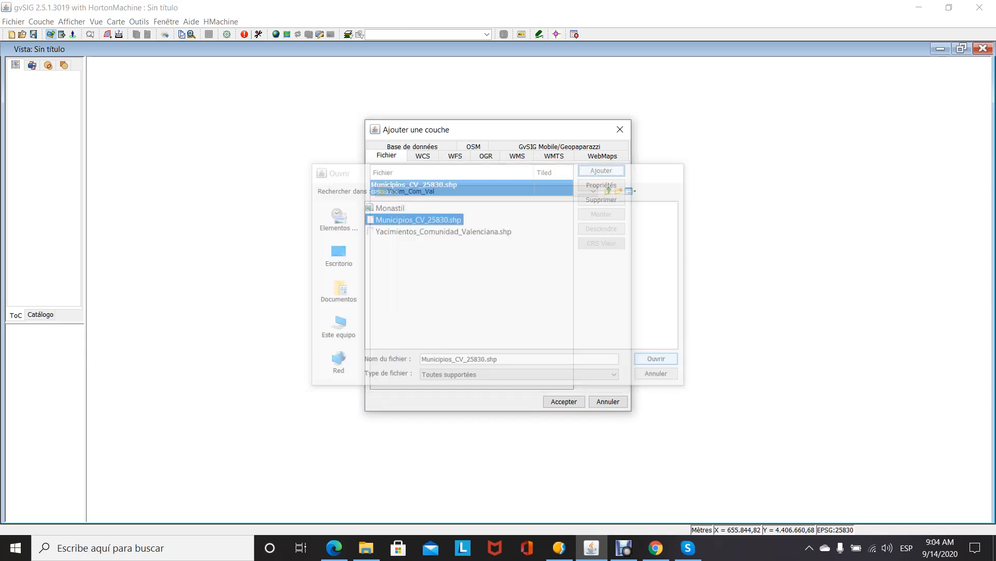
{"action": "left_click", "coordinate": [564, 402]}
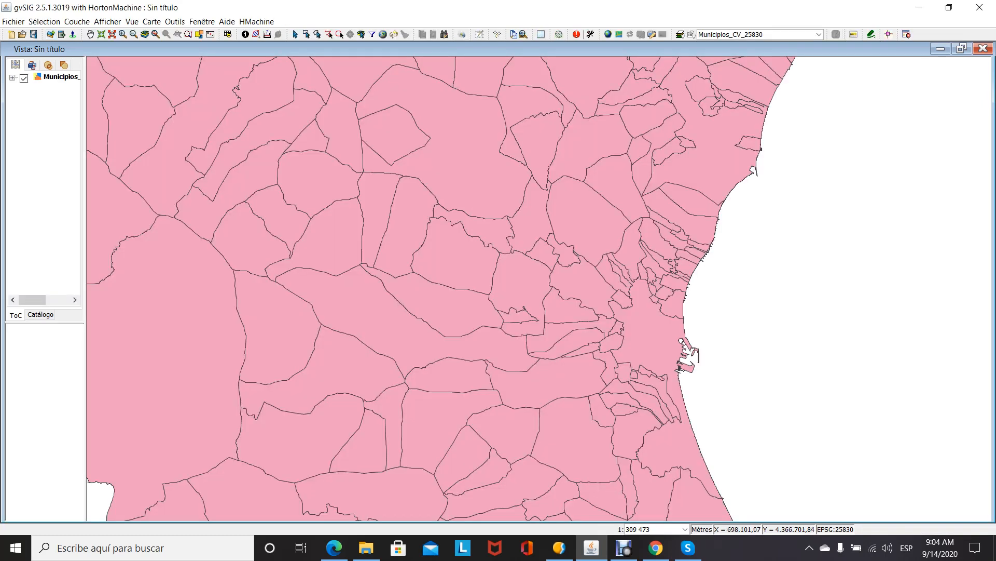
Zoom out and pan the map until the whole Valencian municipalities layer is roughly centred in the view
{"action": "scroll", "coordinate": [353, 207], "scroll_direction": "down", "scroll_amount": 2}
{"action": "scroll", "coordinate": [351, 204], "scroll_direction": "down", "scroll_amount": 4}
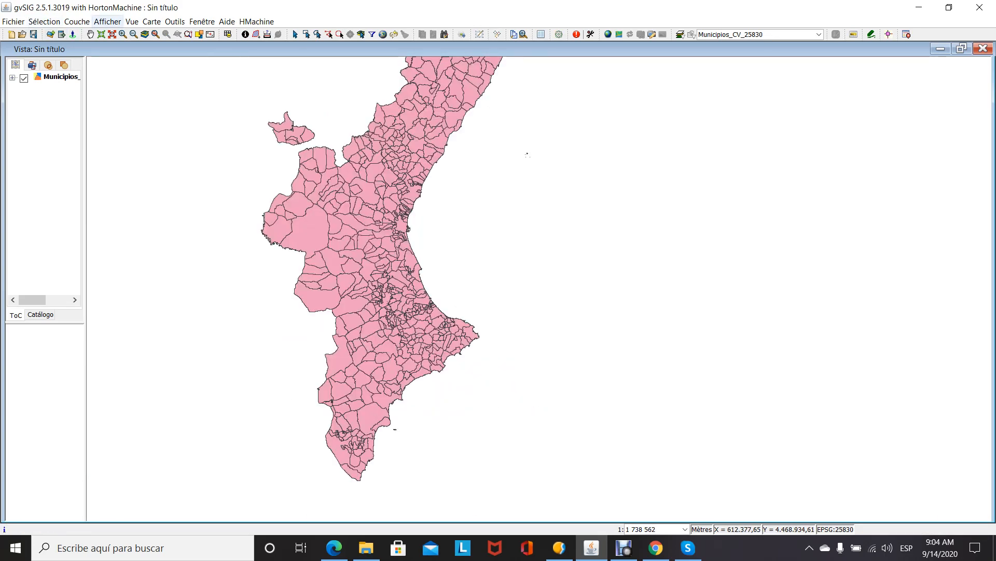
{"action": "left_click", "coordinate": [91, 34]}
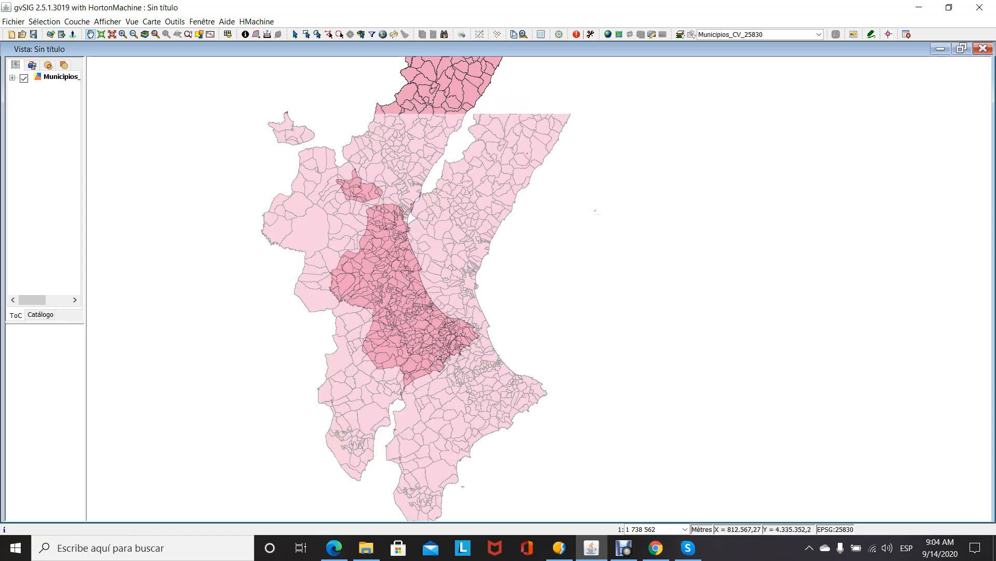
{"action": "left_click_drag", "start_coordinate": [527, 154], "coordinate": [614, 221]}
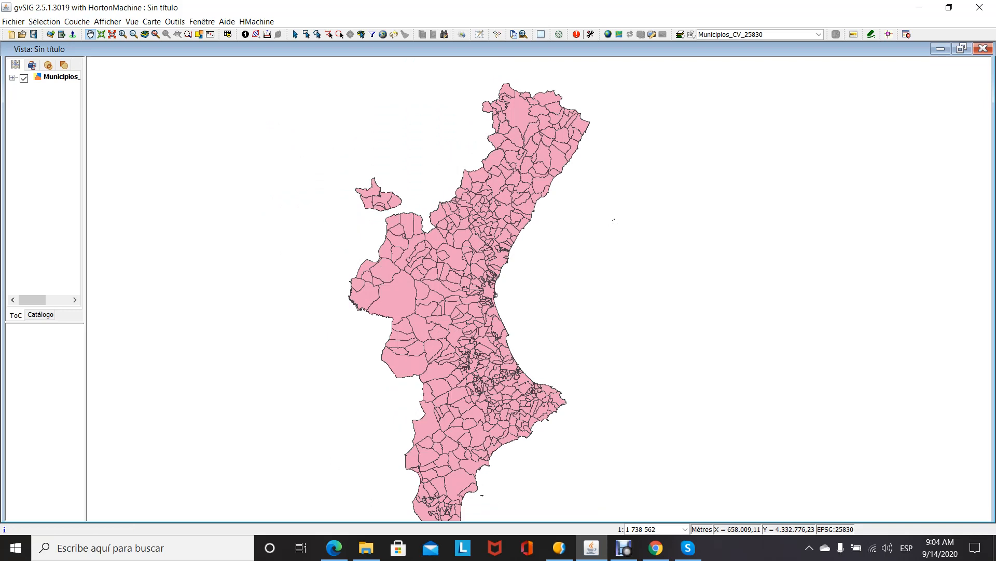
{"action": "left_click_drag", "start_coordinate": [398, 311], "coordinate": [404, 274]}
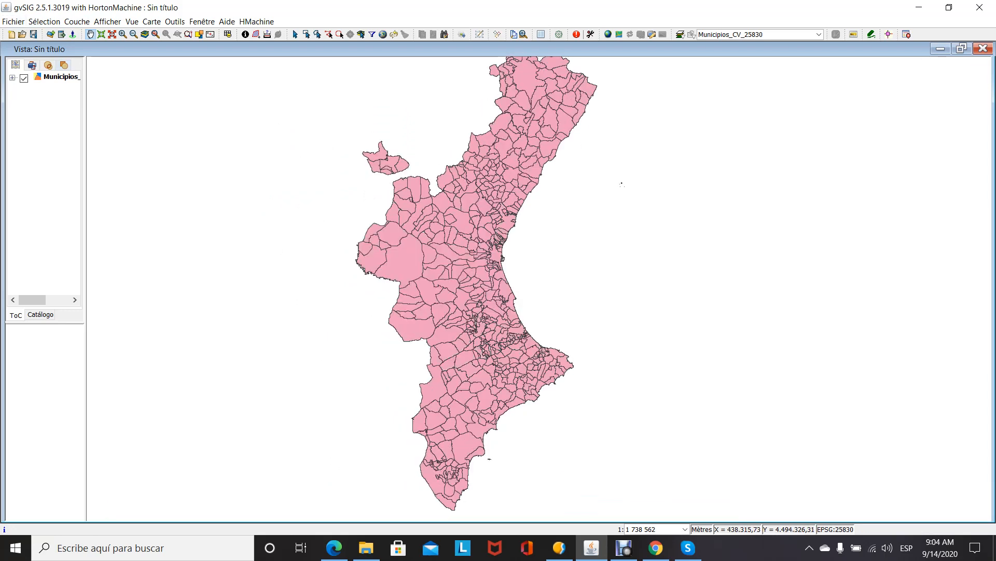
Use the municipalities layer's attribute table to highlight the records BENIFATO to BENIGEMBLA on the map, and clear the selection before closing the table
{"action": "right_click", "coordinate": [57, 77]}
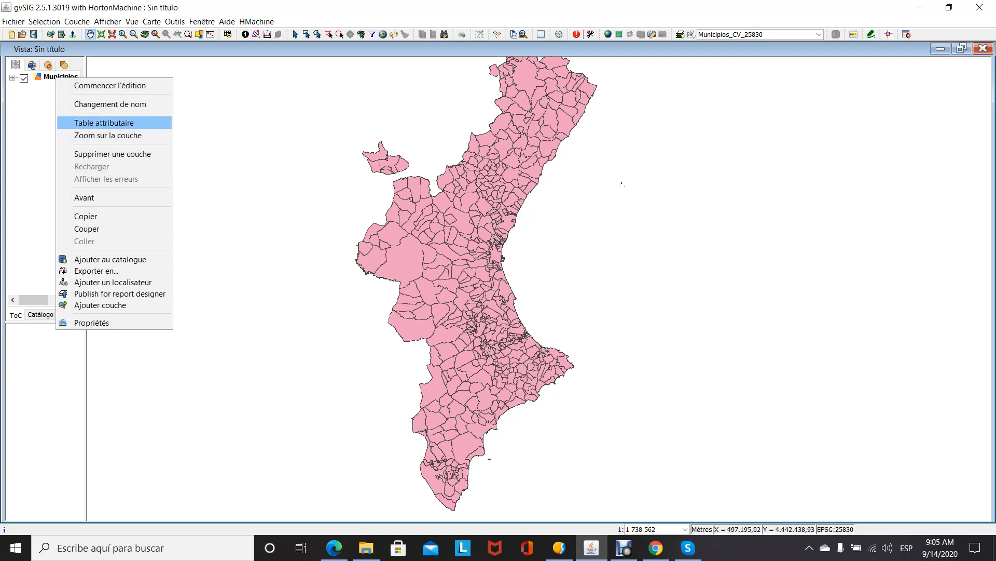
{"action": "left_click", "coordinate": [103, 122]}
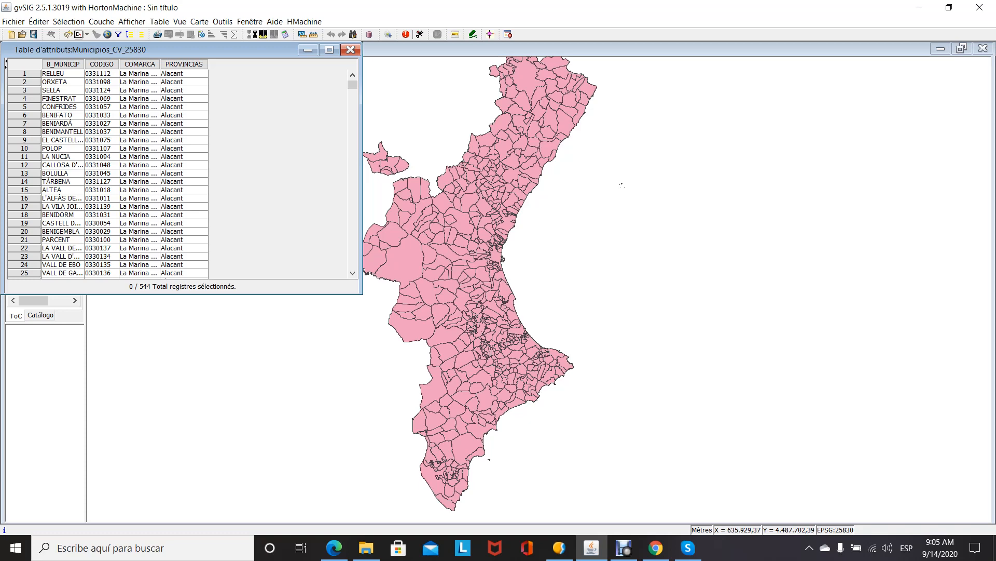
{"action": "mouse_move", "coordinate": [352, 85]}
{"action": "left_mouse_down"}
{"action": "mouse_move", "coordinate": [352, 240]}
{"action": "mouse_move", "coordinate": [353, 84]}
{"action": "left_mouse_up"}
{"action": "left_click_drag", "start_coordinate": [57, 114], "coordinate": [57, 231]}
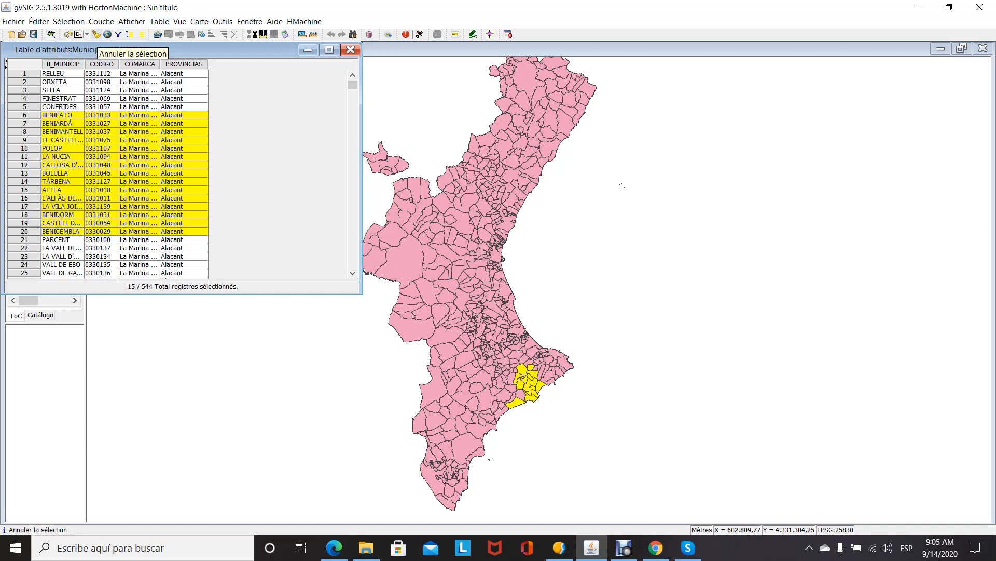
{"action": "left_click", "coordinate": [97, 35]}
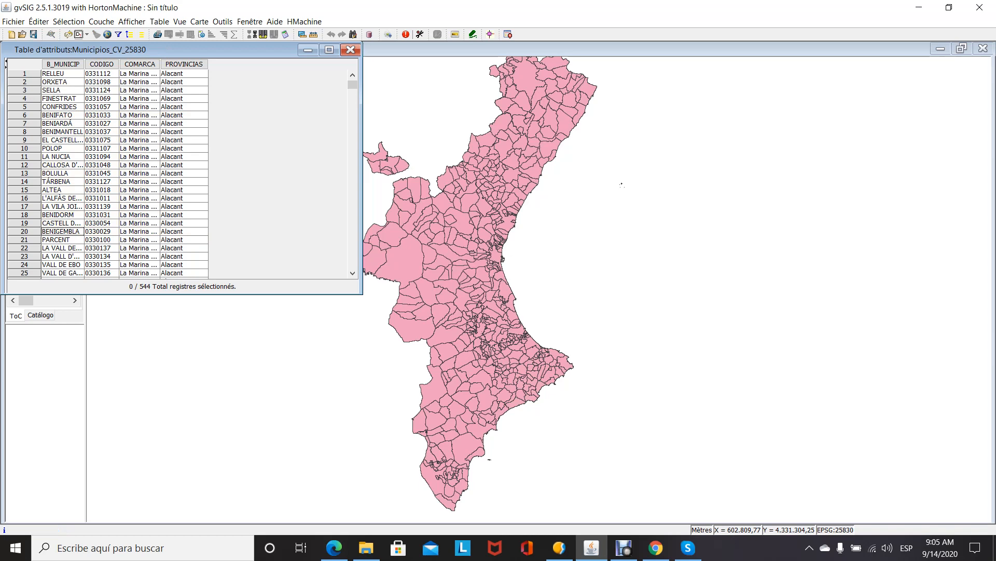
{"action": "left_click", "coordinate": [351, 50]}
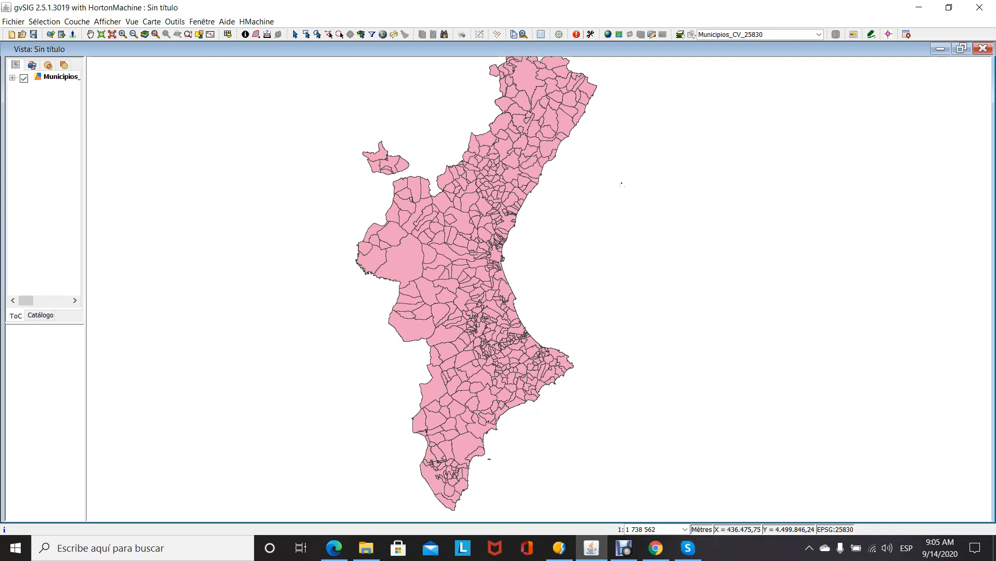
Classify the municipalities layer's symbology by unique values of the PROVINCIAS field, adding all its values
{"action": "right_click", "coordinate": [58, 78]}
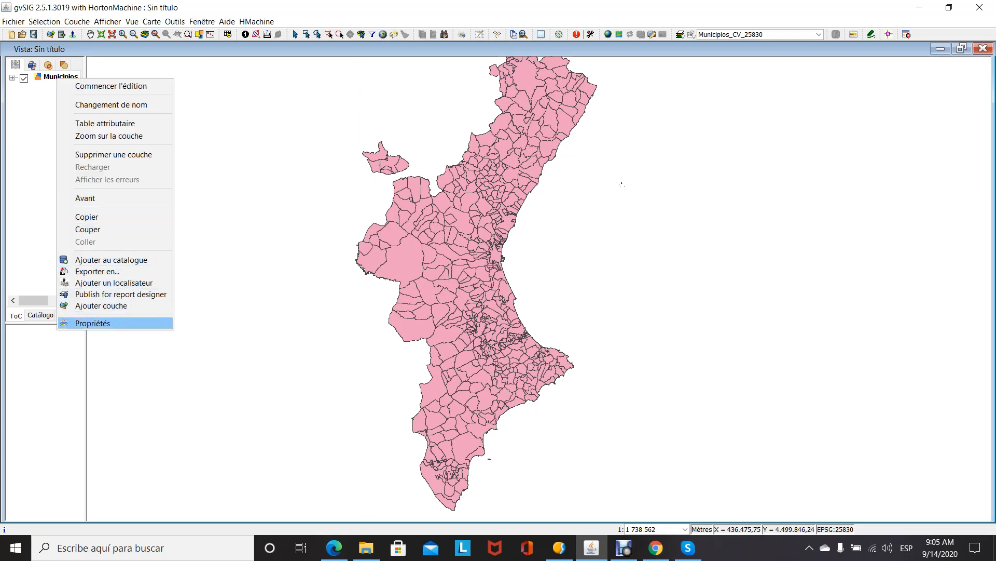
{"action": "left_click", "coordinate": [92, 323]}
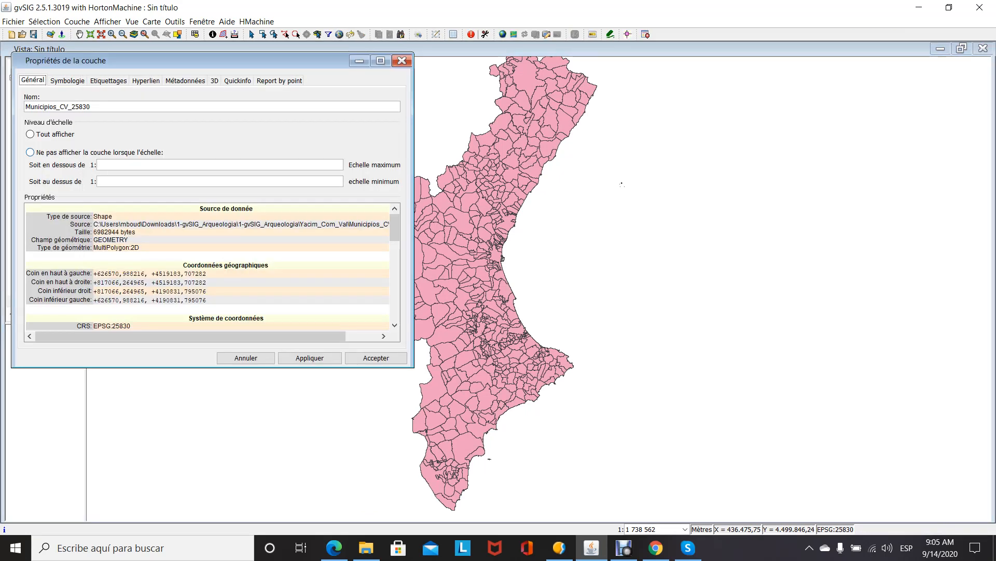
{"action": "left_click", "coordinate": [68, 81]}
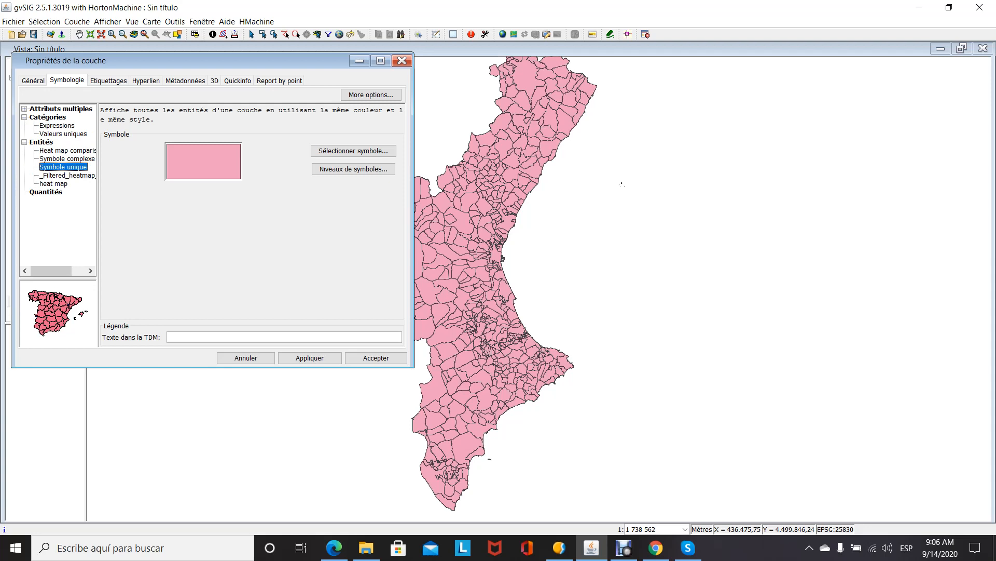
{"action": "left_click", "coordinate": [64, 134]}
{"action": "left_click", "coordinate": [235, 138]}
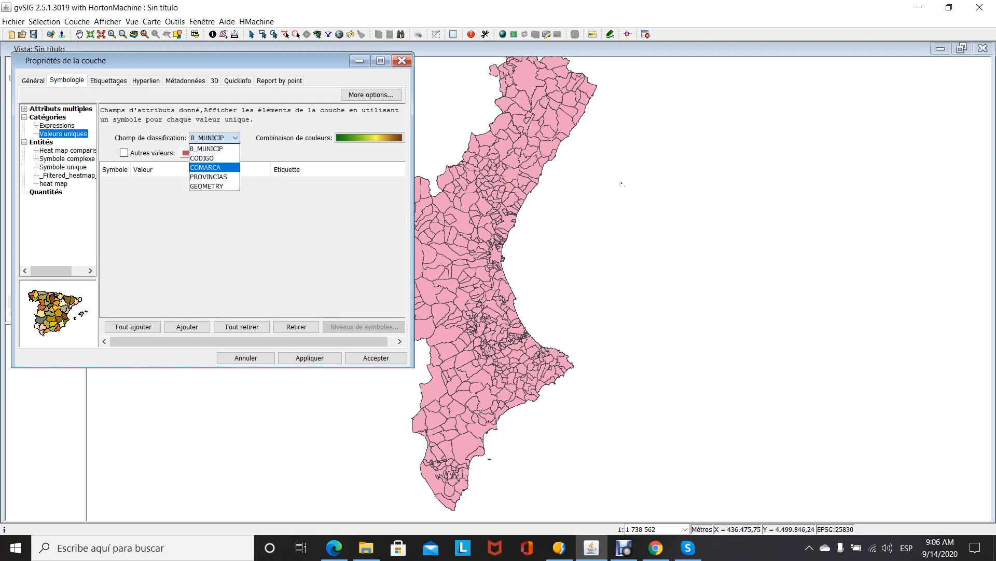
{"action": "left_click", "coordinate": [209, 176]}
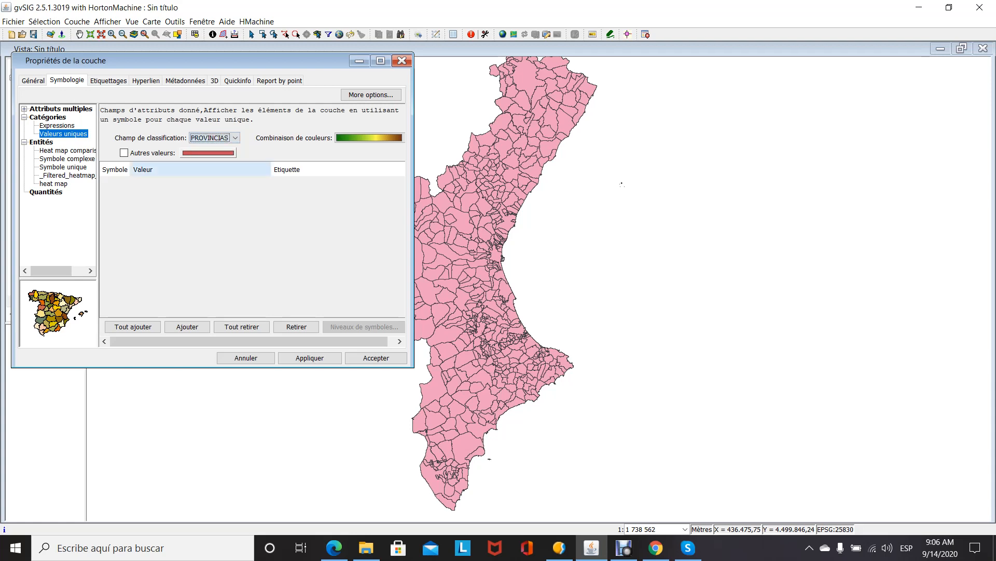
{"action": "left_click", "coordinate": [133, 327]}
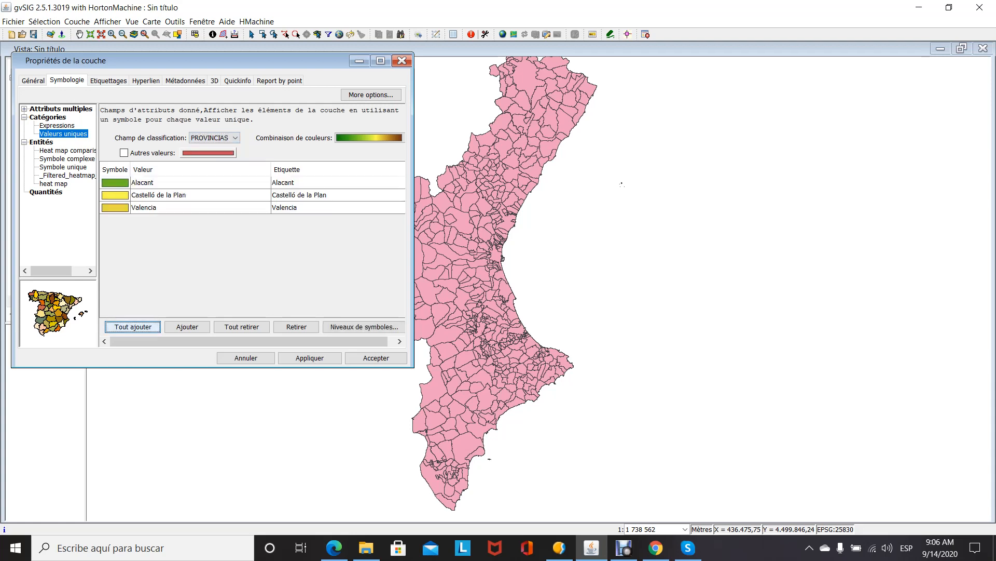
Recolour the province classes with the dark red to pink colour ramp and apply the symbology to the layer
{"action": "left_click", "coordinate": [369, 138]}
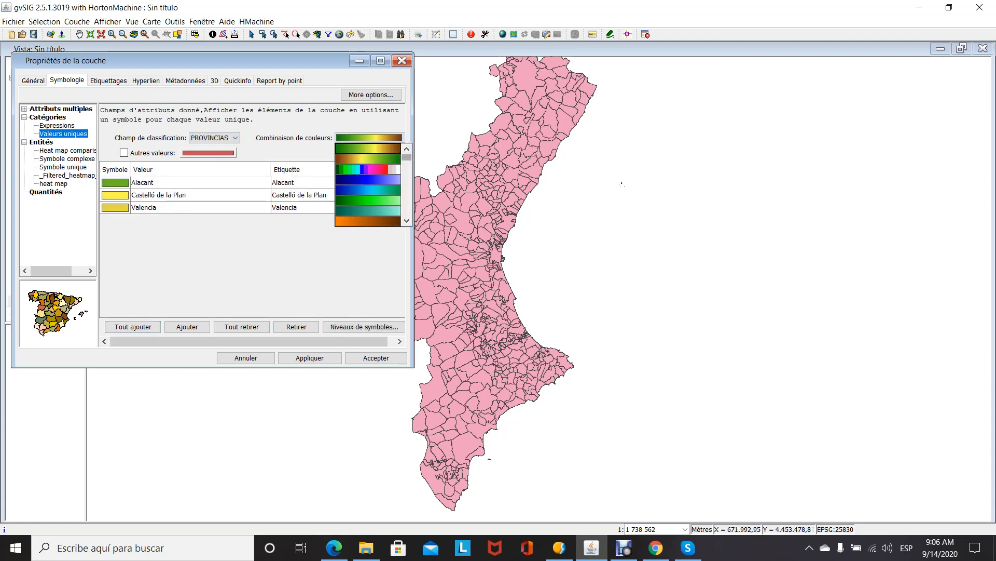
{"action": "scroll", "coordinate": [369, 185], "scroll_direction": "down", "scroll_amount": 2}
{"action": "left_click", "coordinate": [406, 221]}
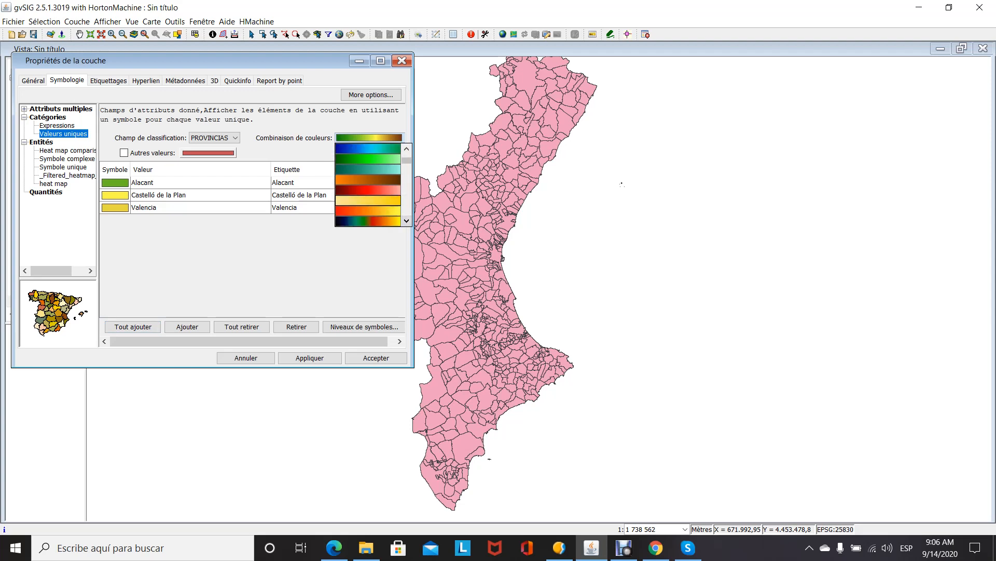
{"action": "left_click", "coordinate": [368, 190]}
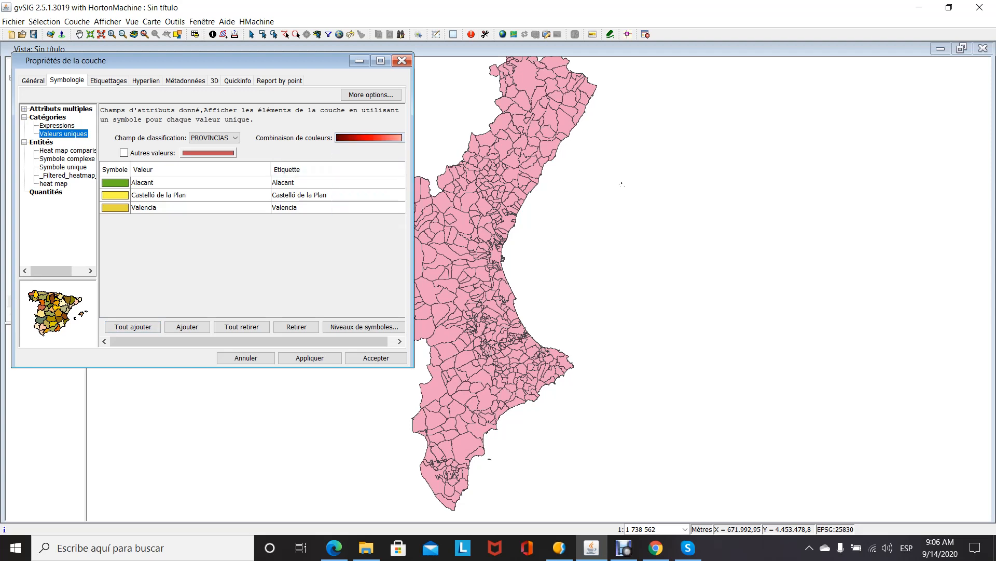
{"action": "left_click", "coordinate": [133, 327]}
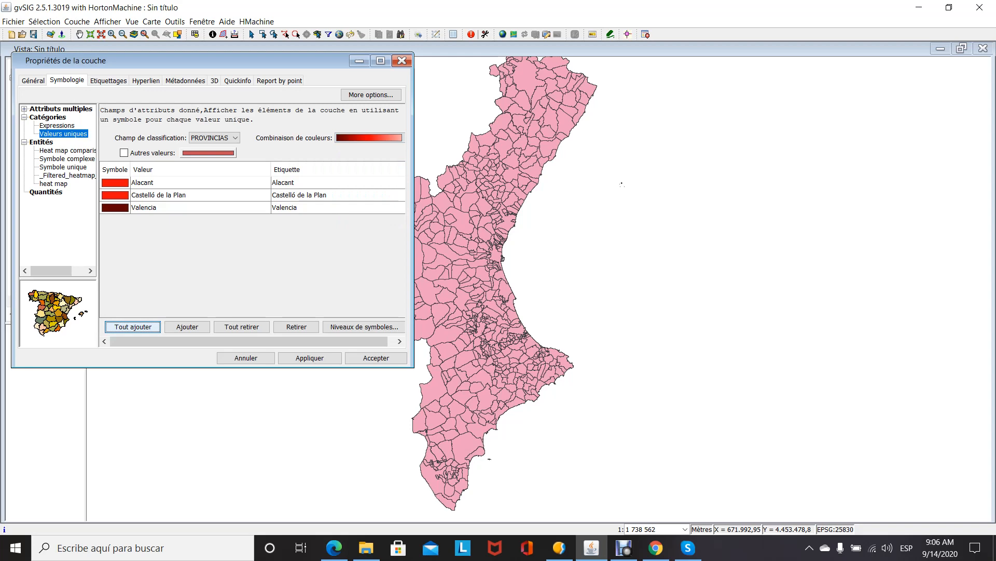
{"action": "left_click", "coordinate": [310, 358]}
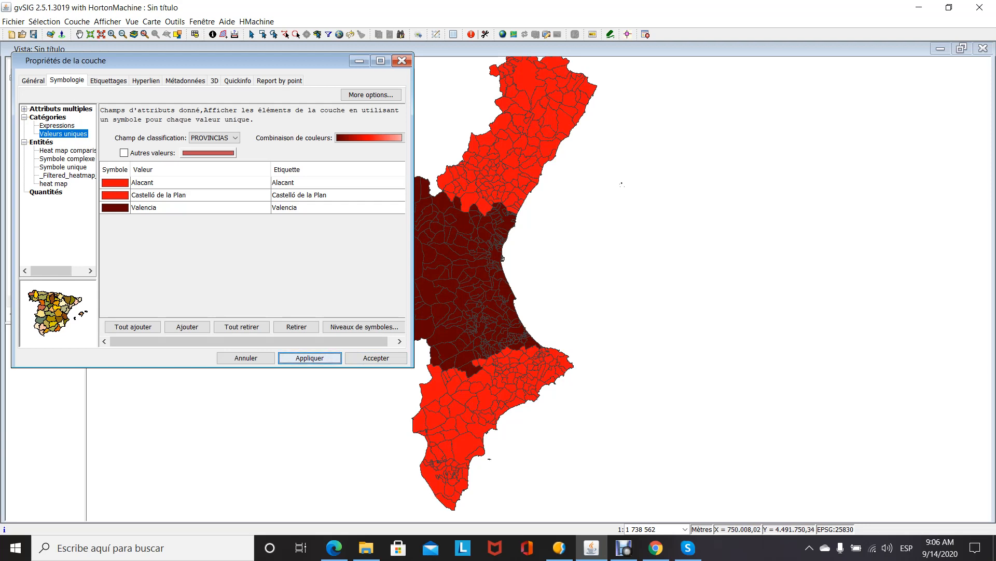
{"action": "left_click", "coordinate": [401, 61]}
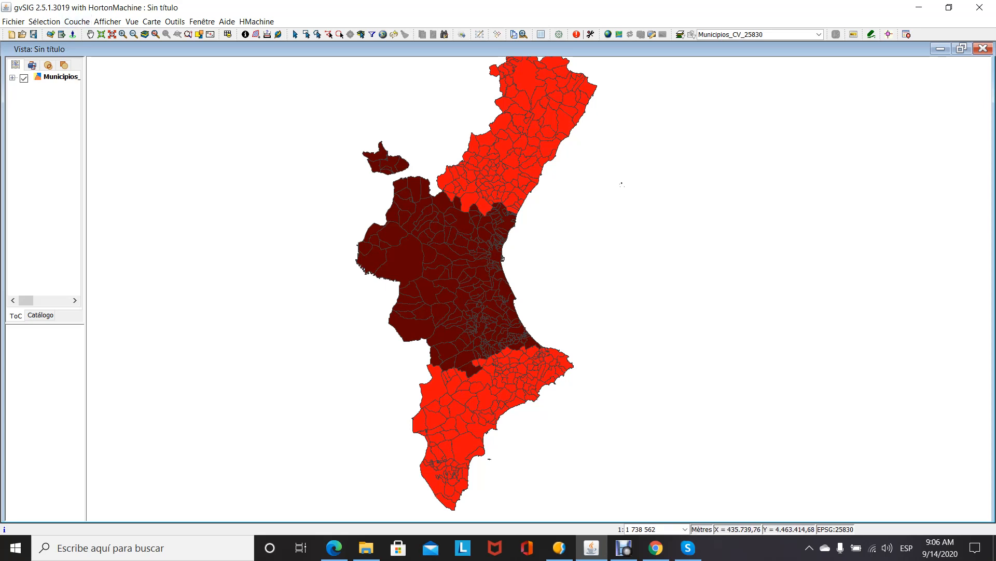
Enable labelling on the municipalities layer using the B_MUNICIP field in the Arial font
{"action": "right_click", "coordinate": [52, 77]}
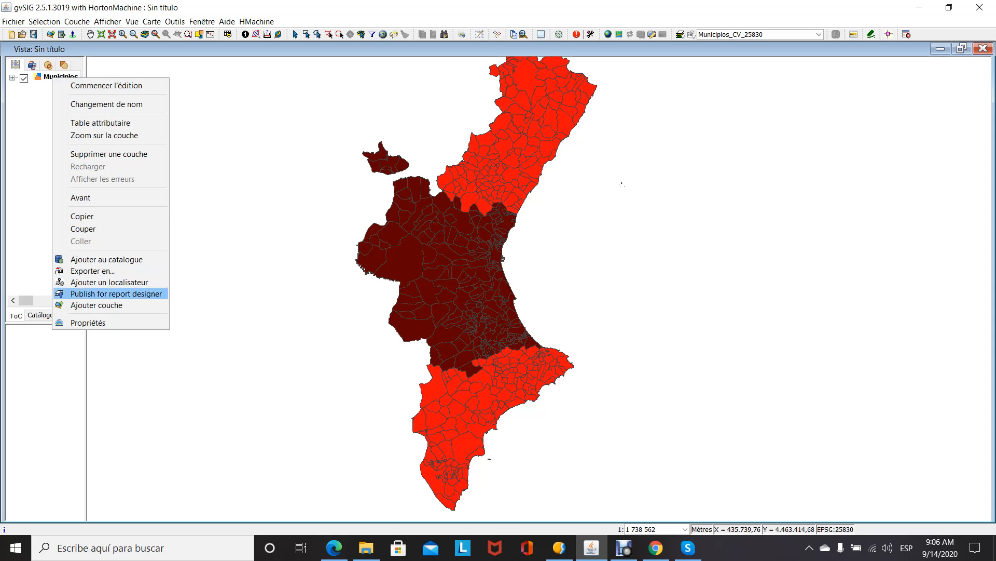
{"action": "left_click", "coordinate": [83, 322]}
{"action": "left_click", "coordinate": [108, 80]}
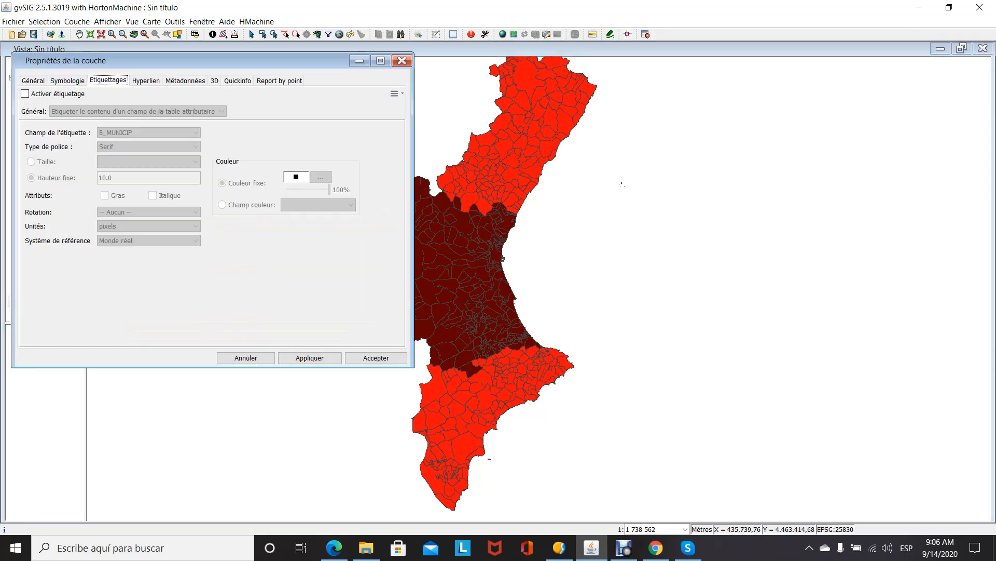
{"action": "left_click", "coordinate": [25, 94]}
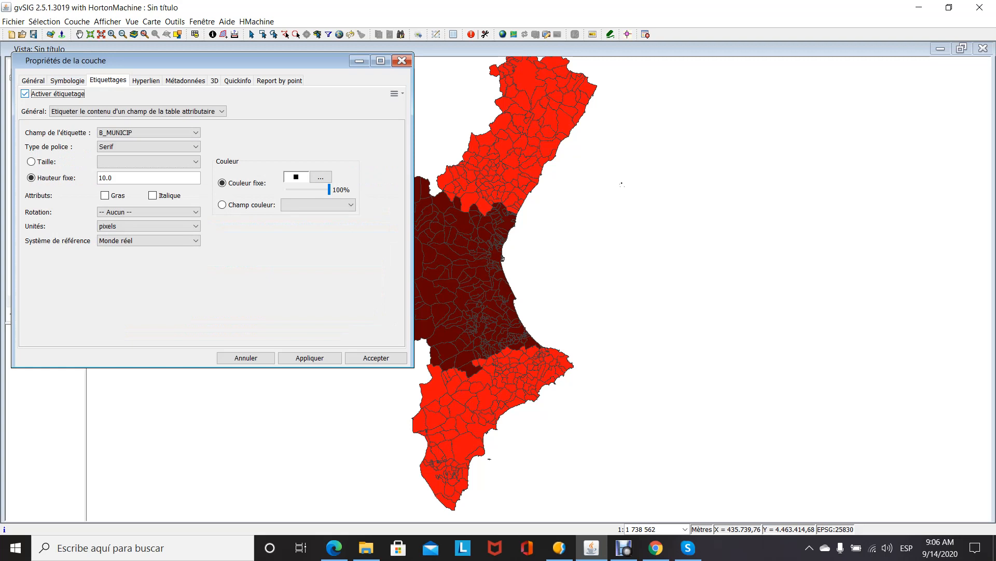
{"action": "left_click", "coordinate": [194, 133]}
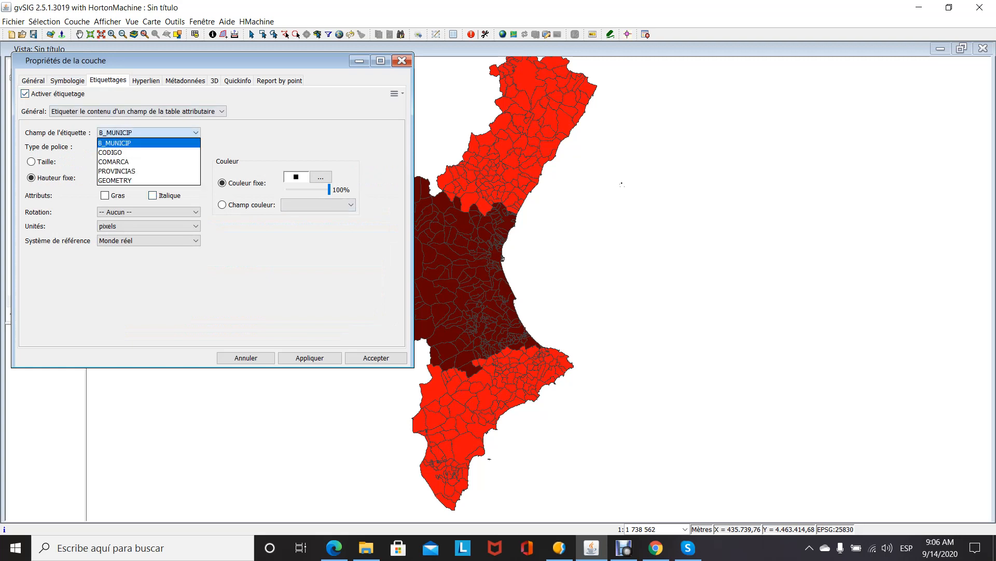
{"action": "left_click", "coordinate": [149, 142]}
{"action": "left_click", "coordinate": [195, 147]}
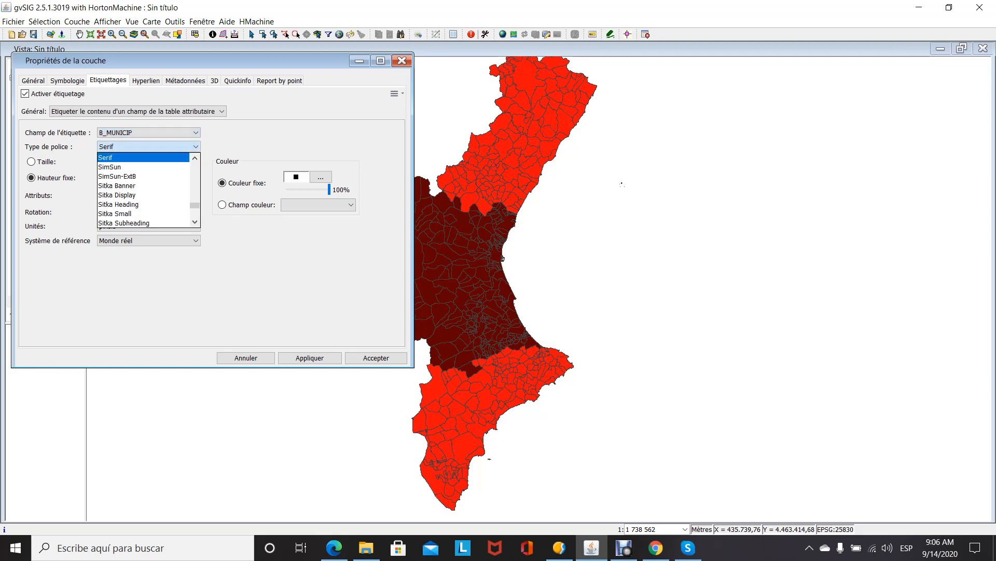
{"action": "left_click_drag", "start_coordinate": [195, 205], "coordinate": [195, 164]}
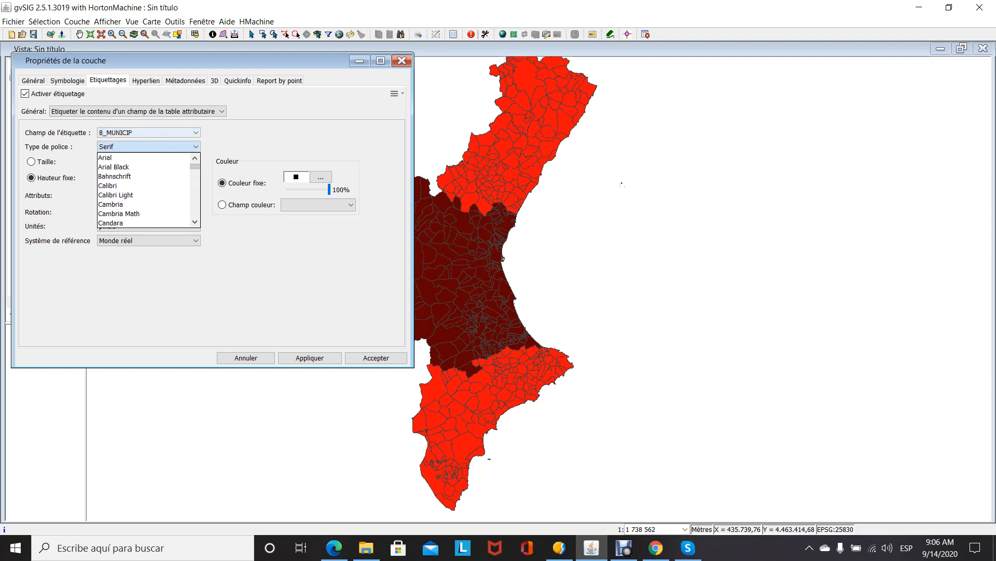
{"action": "left_click", "coordinate": [140, 158]}
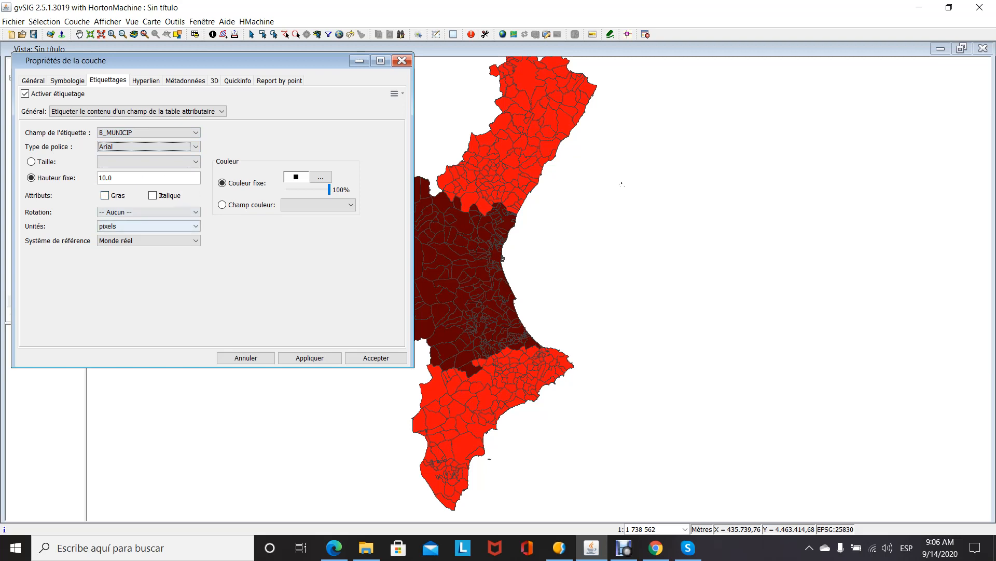
Set the label units to Mètres with Monde réel as the reference system
{"action": "left_click", "coordinate": [171, 226]}
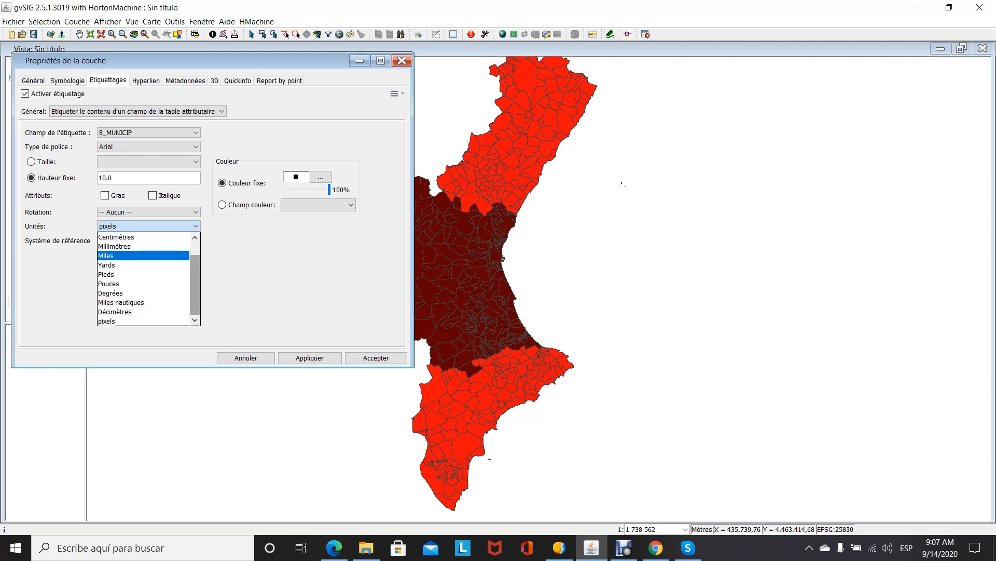
{"action": "scroll", "coordinate": [143, 279], "scroll_direction": "up", "scroll_amount": 1}
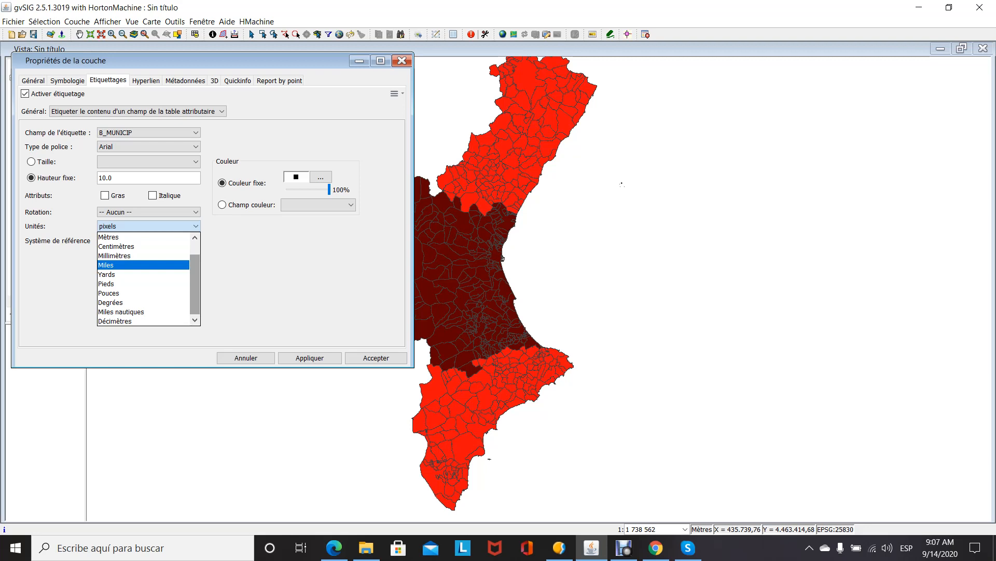
{"action": "scroll", "coordinate": [144, 279], "scroll_direction": "up", "scroll_amount": 1}
{"action": "left_click", "coordinate": [143, 247]}
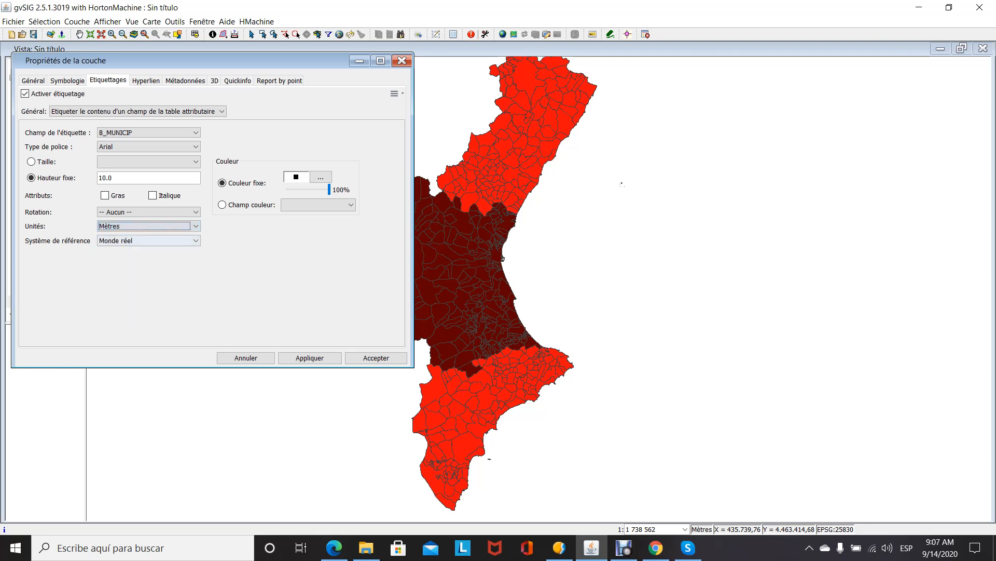
{"action": "left_click", "coordinate": [106, 177]}
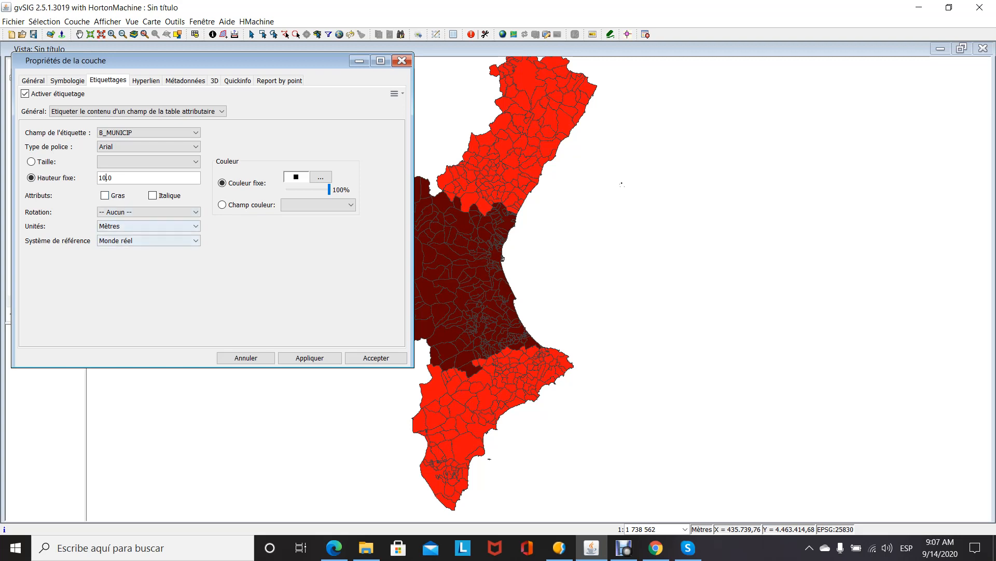
{"action": "left_click", "coordinate": [144, 240]}
{"action": "left_click", "coordinate": [136, 251]}
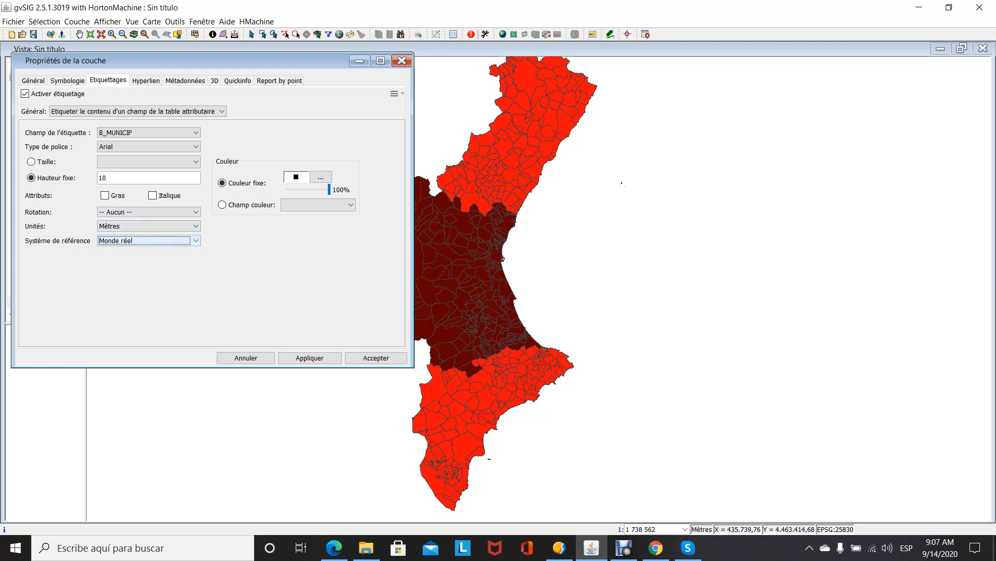
Set the fixed label height to 1000 and apply the labelling to the layer
{"action": "left_click", "coordinate": [110, 177]}
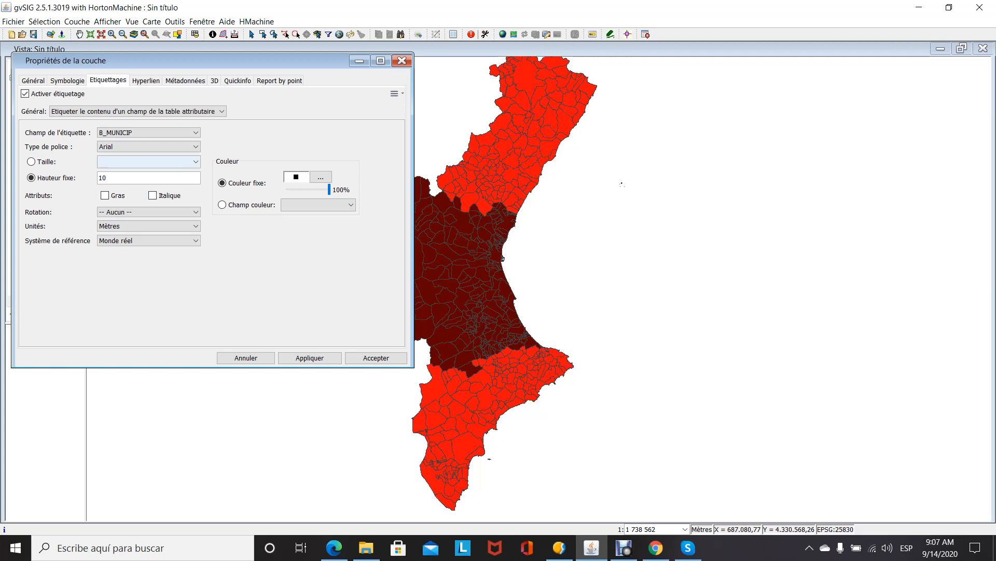
{"action": "type", "text": "000."}
{"action": "key", "text": "BackSpace"}
{"action": "left_click", "coordinate": [309, 358]}
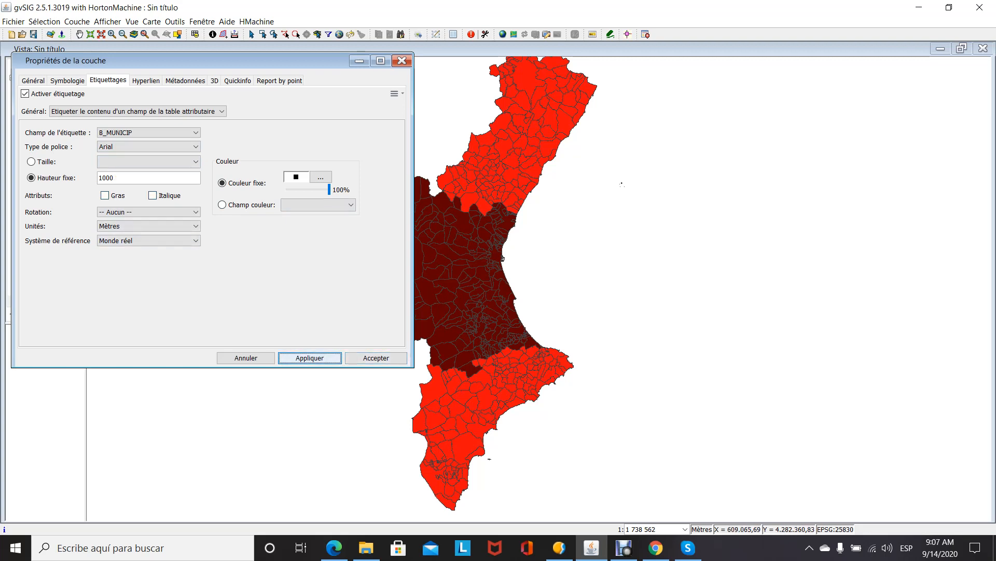
Accept the layer properties and examine the municipality labels on the map at closer and wider scales
{"action": "left_click", "coordinate": [376, 358]}
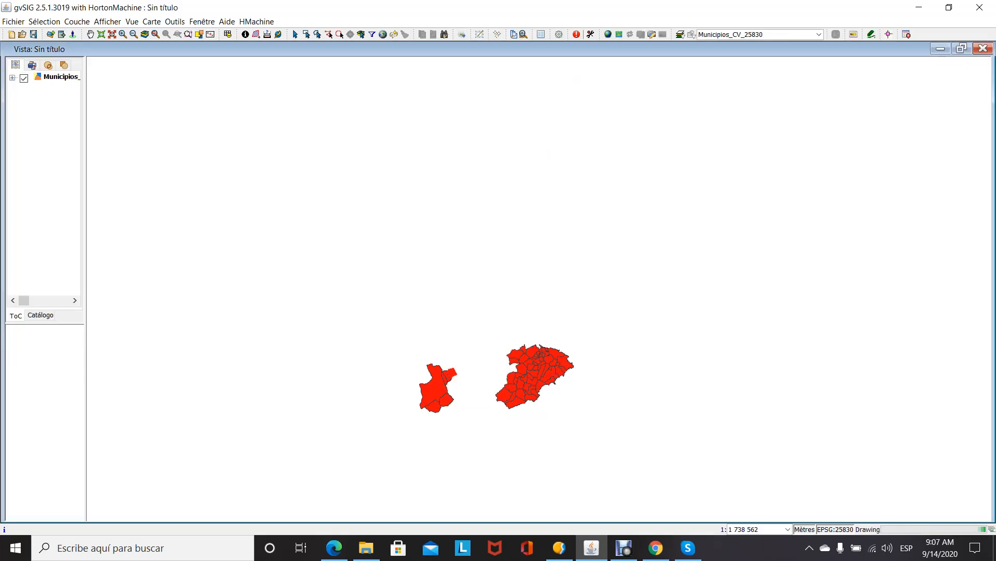
{"action": "scroll", "coordinate": [530, 318], "scroll_direction": "up", "scroll_amount": 3}
{"action": "scroll", "coordinate": [530, 318], "scroll_direction": "up", "scroll_amount": 6}
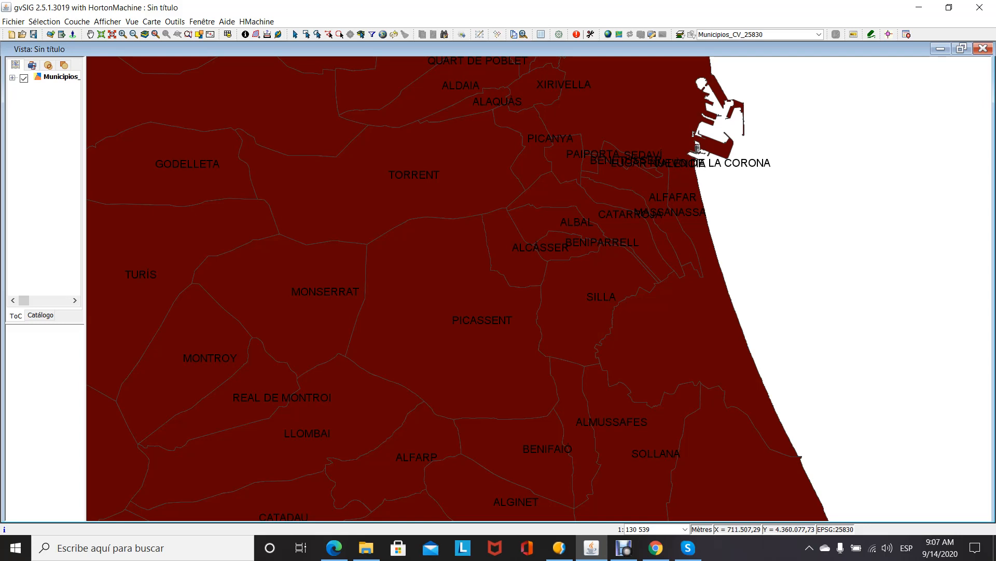
{"action": "scroll", "coordinate": [553, 282], "scroll_direction": "down", "scroll_amount": 4}
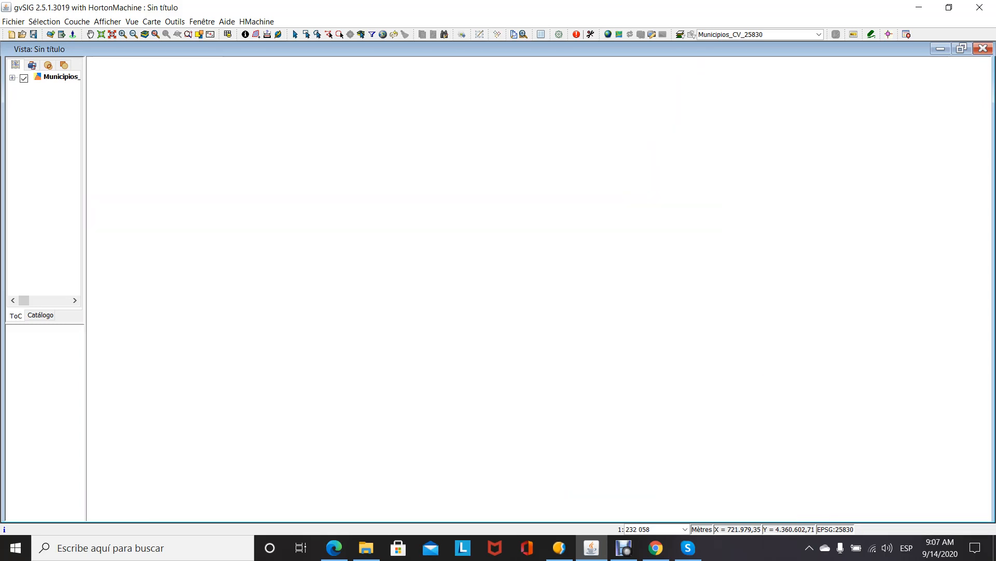
{"action": "scroll", "coordinate": [439, 192], "scroll_direction": "down", "scroll_amount": 3}
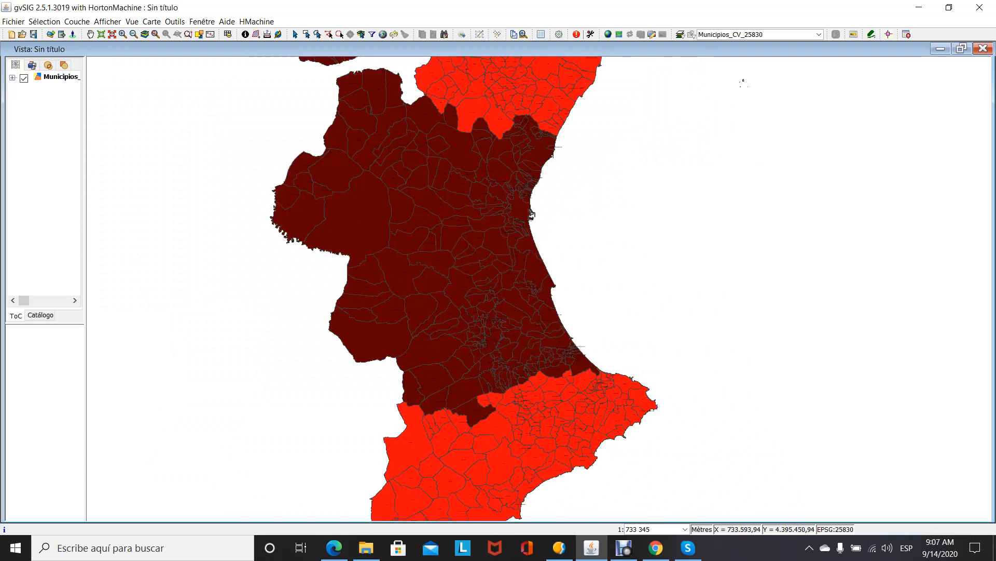
{"action": "scroll", "coordinate": [743, 83], "scroll_direction": "down", "scroll_amount": 2}
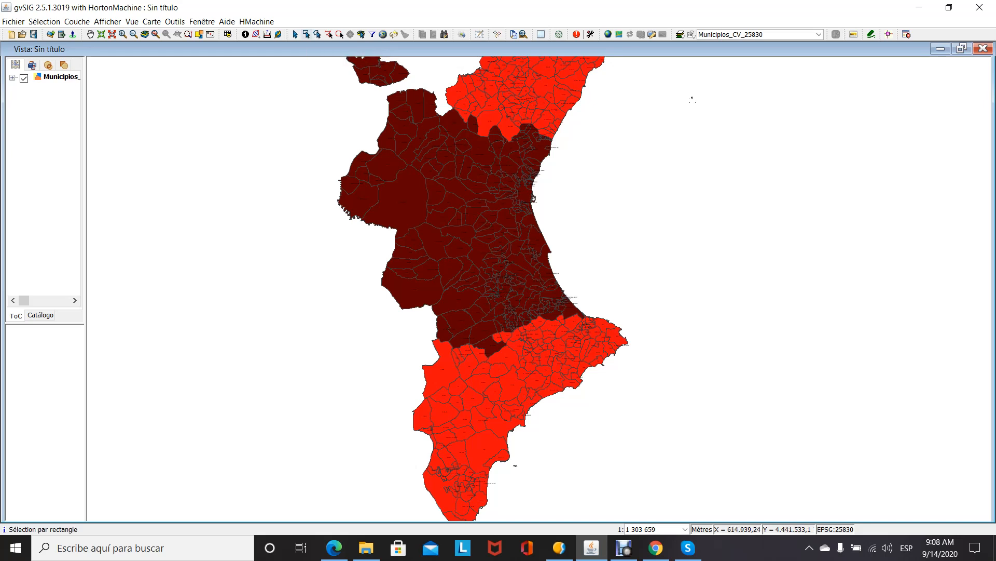
Select the municipalities across southern Valencia and northern Alicante with a rectangle and view the selected records in the attribute table
{"action": "left_click", "coordinate": [306, 34]}
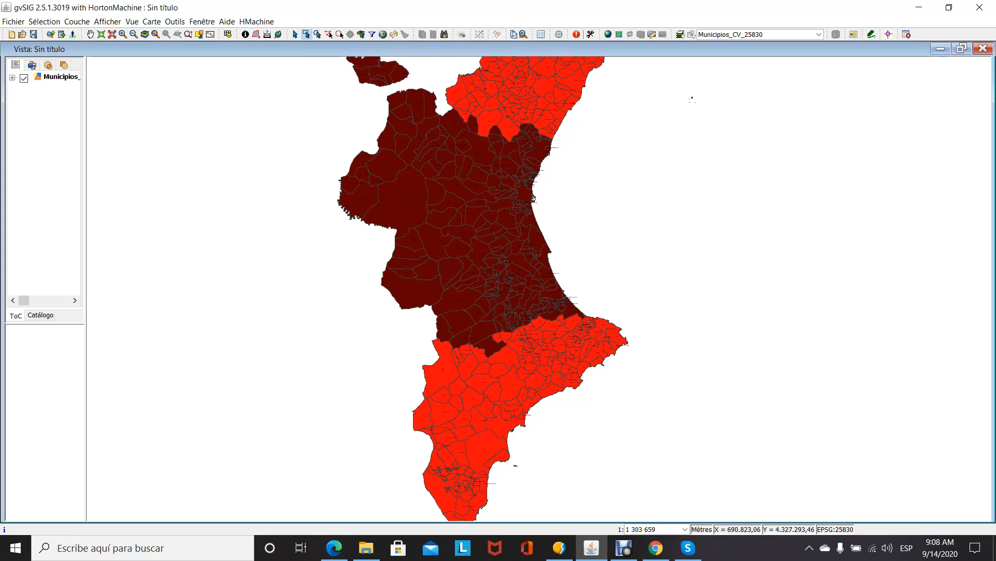
{"action": "left_click_drag", "start_coordinate": [411, 264], "coordinate": [623, 372]}
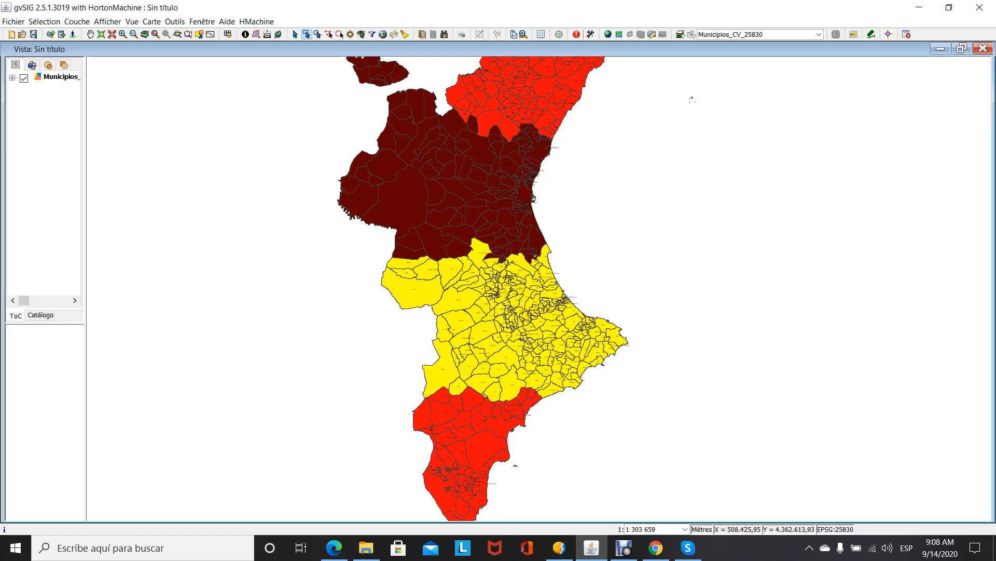
{"action": "right_click", "coordinate": [56, 76]}
{"action": "left_click", "coordinate": [83, 122]}
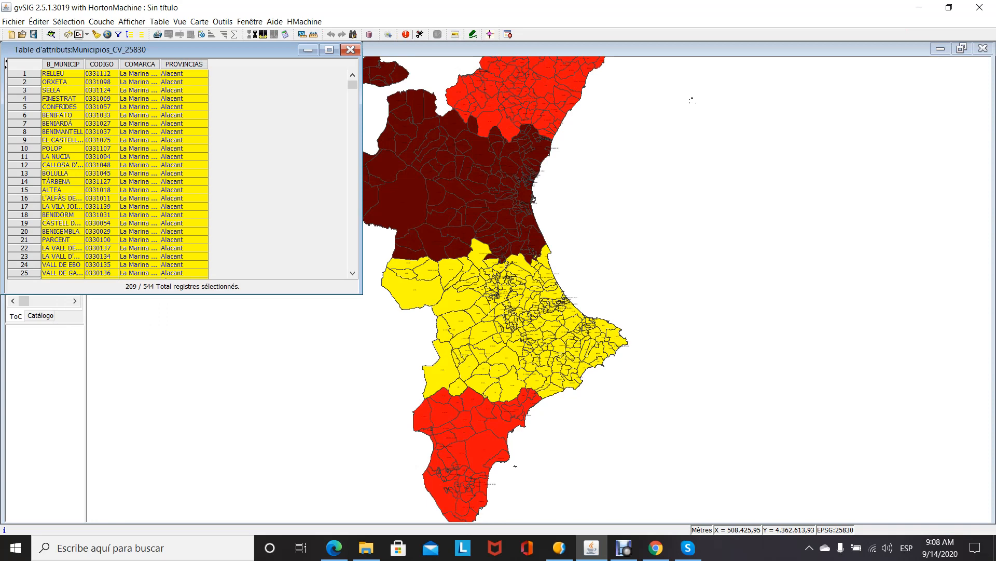
{"action": "mouse_move", "coordinate": [353, 84]}
{"action": "left_mouse_down"}
{"action": "mouse_move", "coordinate": [351, 132]}
{"action": "mouse_move", "coordinate": [352, 84]}
{"action": "left_mouse_up"}
Clear the rectangle selection of municipalities and close the attribute table
{"action": "left_click", "coordinate": [96, 35]}
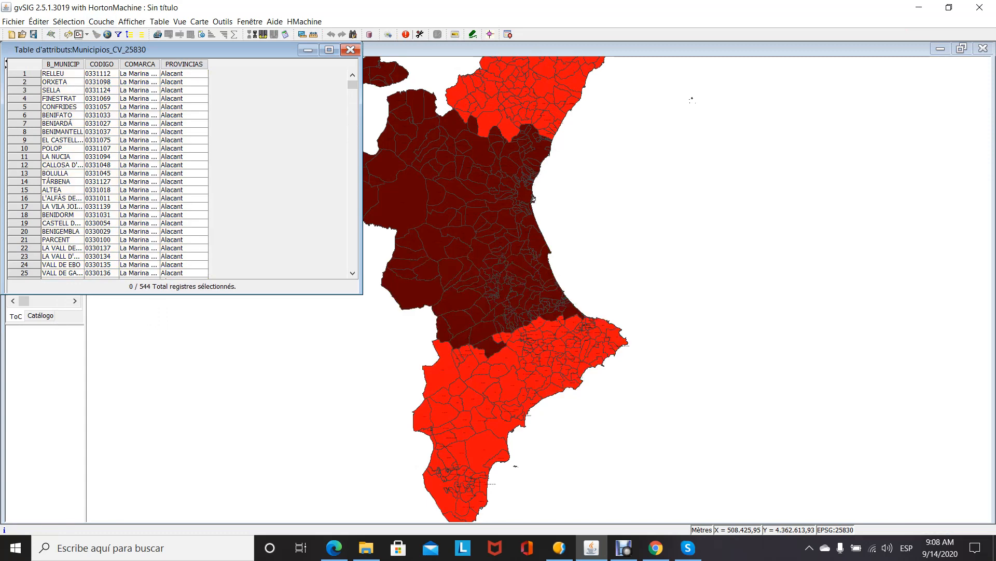
{"action": "left_click", "coordinate": [351, 49]}
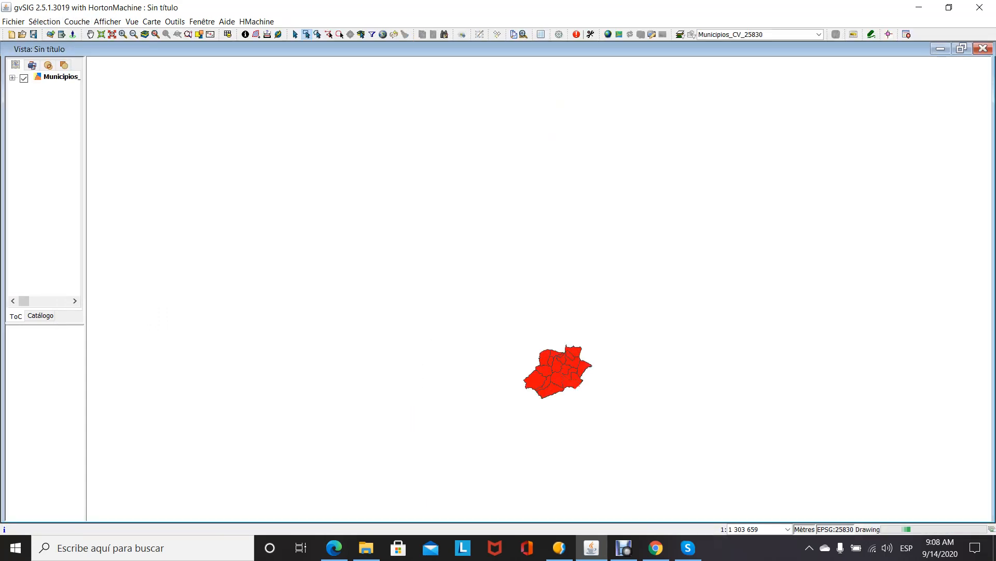
Reopen the municipalities attribute table and start a selection by expression, listing the Municipios_CV_25830 fields
{"action": "right_click", "coordinate": [61, 77]}
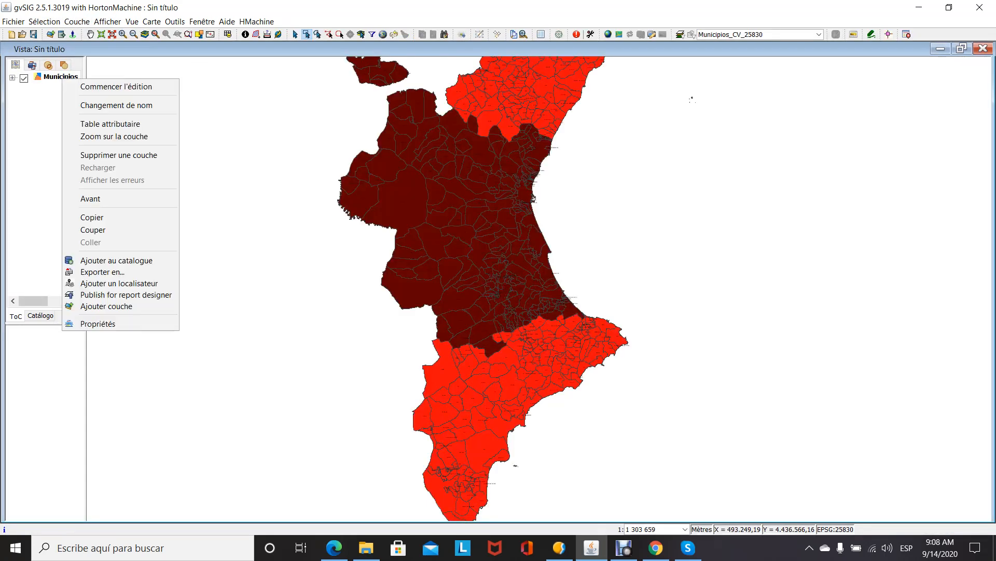
{"action": "left_click", "coordinate": [110, 124]}
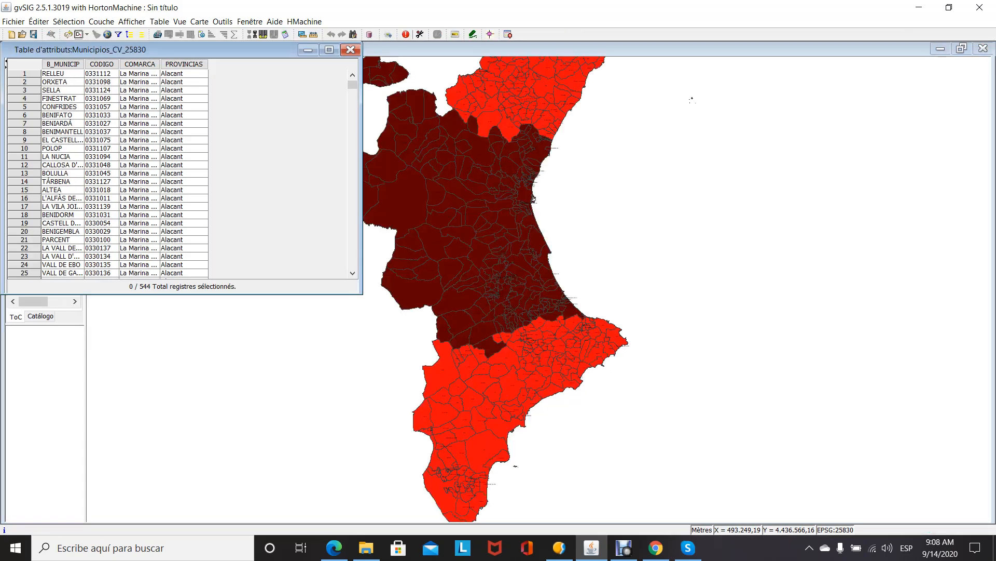
{"action": "left_click", "coordinate": [118, 34]}
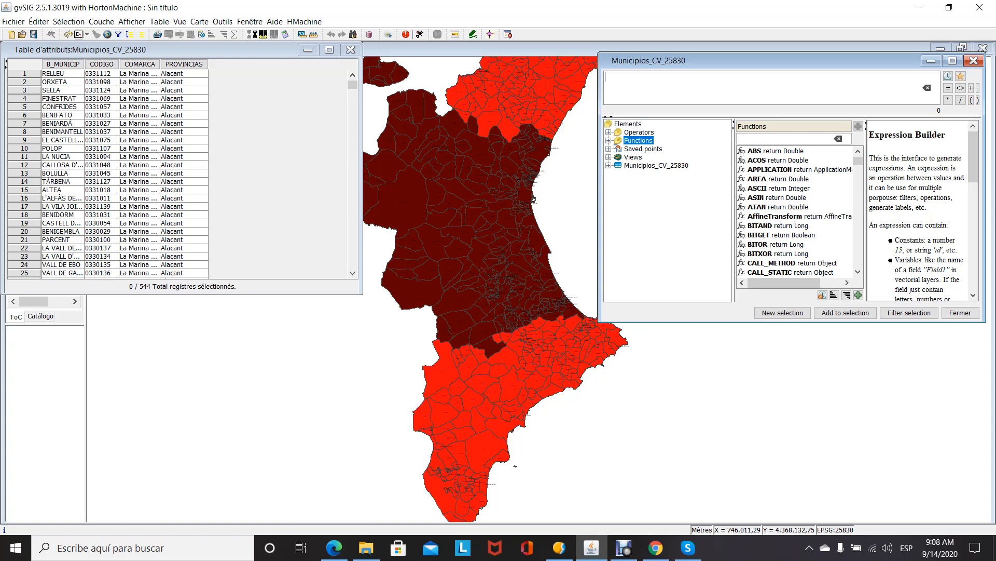
{"action": "left_click", "coordinate": [609, 165]}
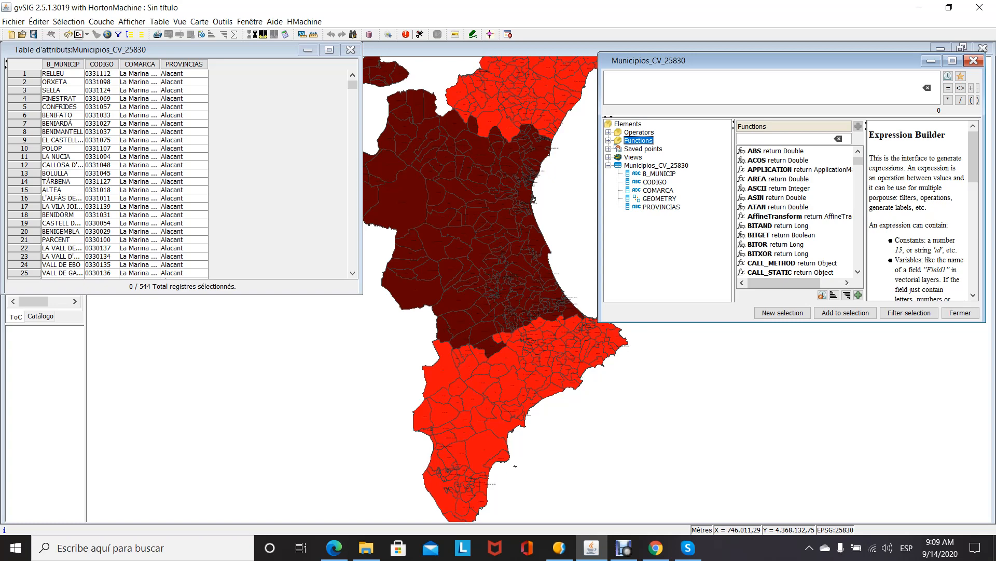
Build the expression COMARCA = 'El Camp de Turia' and add the matching municipalities to the selection
{"action": "double_click", "coordinate": [659, 191]}
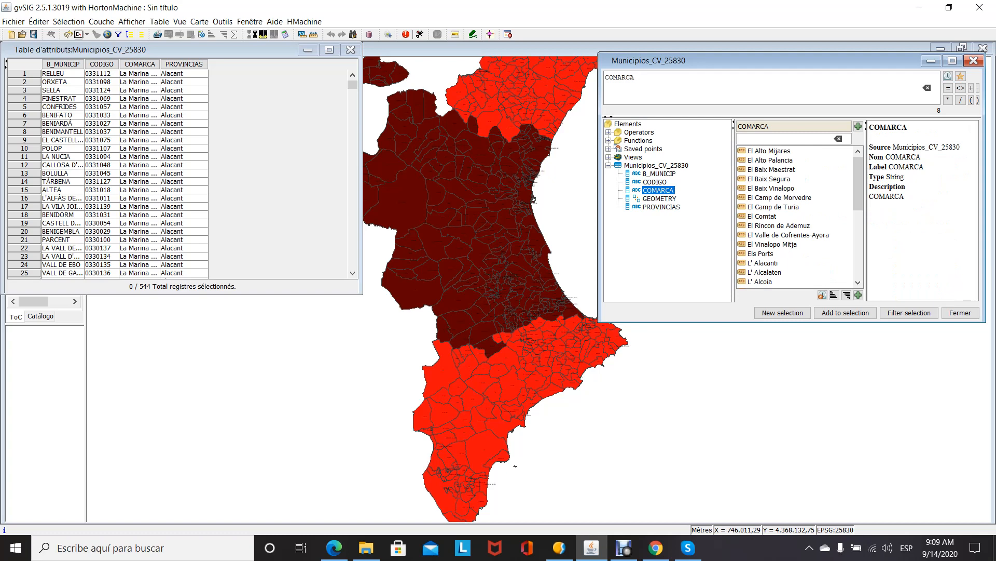
{"action": "double_click", "coordinate": [948, 88]}
{"action": "key", "text": "BackSpace"}
{"action": "key", "text": "BackSpace"}
{"action": "key", "text": "BackSpace"}
{"action": "key", "text": "BackSpace"}
{"action": "key", "text": "BackSpace"}
{"action": "mouse_move", "coordinate": [859, 184]}
{"action": "left_mouse_down"}
{"action": "mouse_move", "coordinate": [859, 192]}
{"action": "mouse_move", "coordinate": [858, 183]}
{"action": "left_mouse_up"}
{"action": "left_click", "coordinate": [771, 178]}
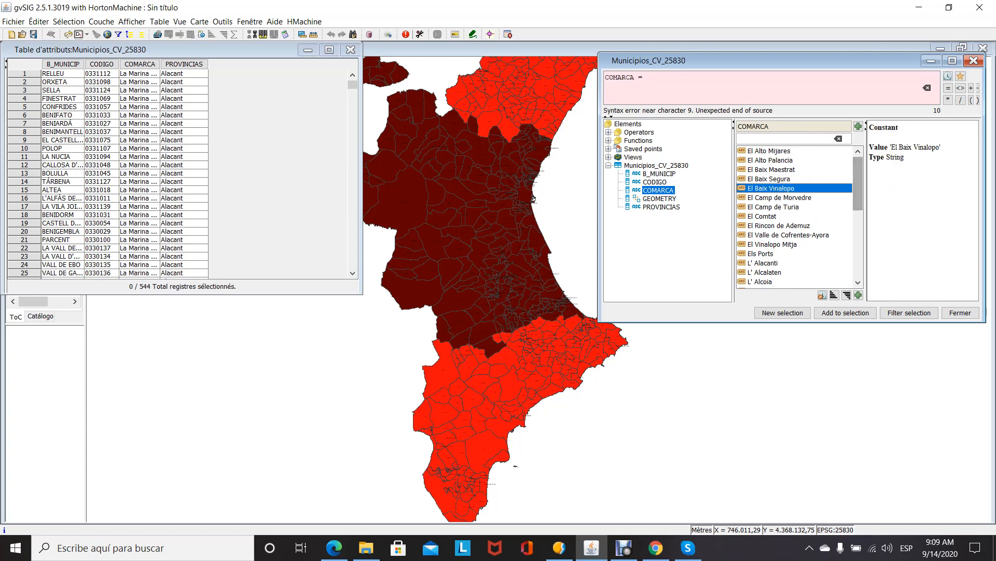
{"action": "double_click", "coordinate": [773, 207]}
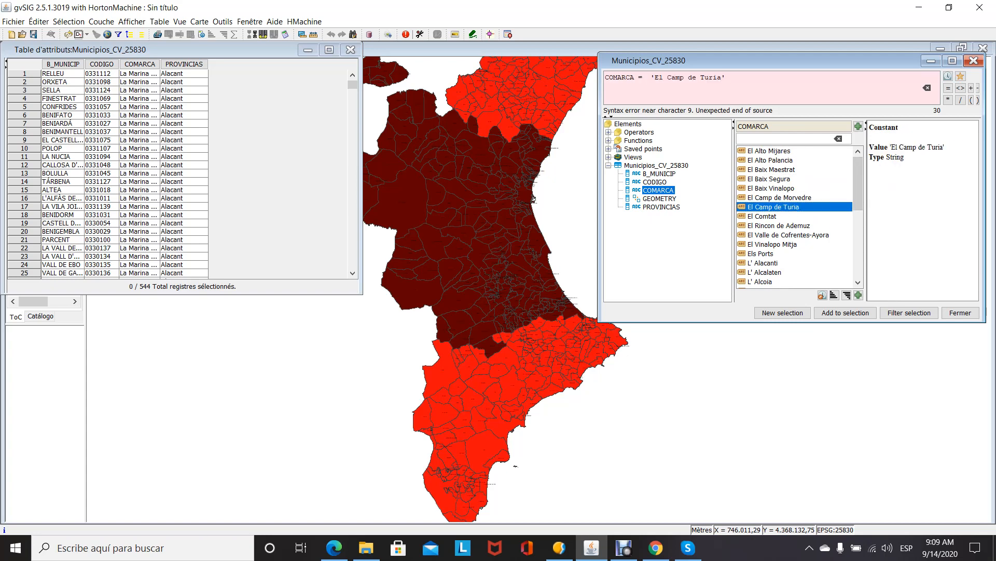
{"action": "left_click", "coordinate": [845, 313]}
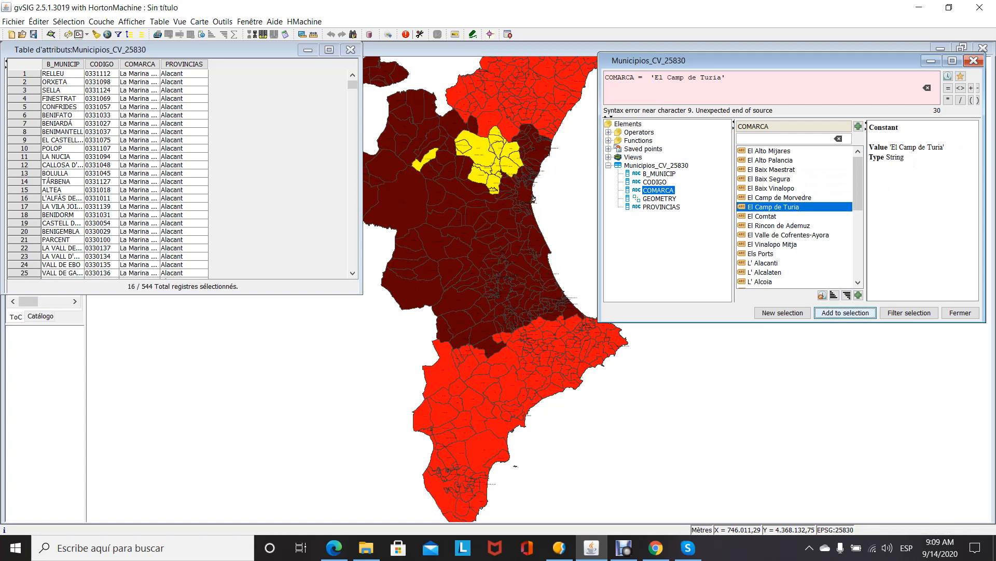
Close the expression builder, then clear the El Camp de Turia selection and close the attribute table
{"action": "left_click", "coordinate": [975, 61]}
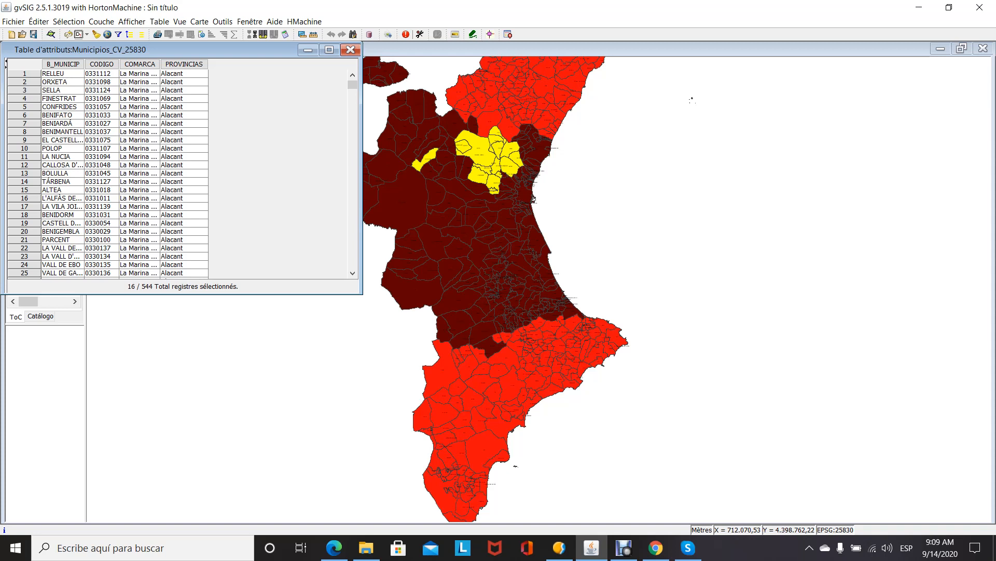
{"action": "left_click", "coordinate": [97, 34]}
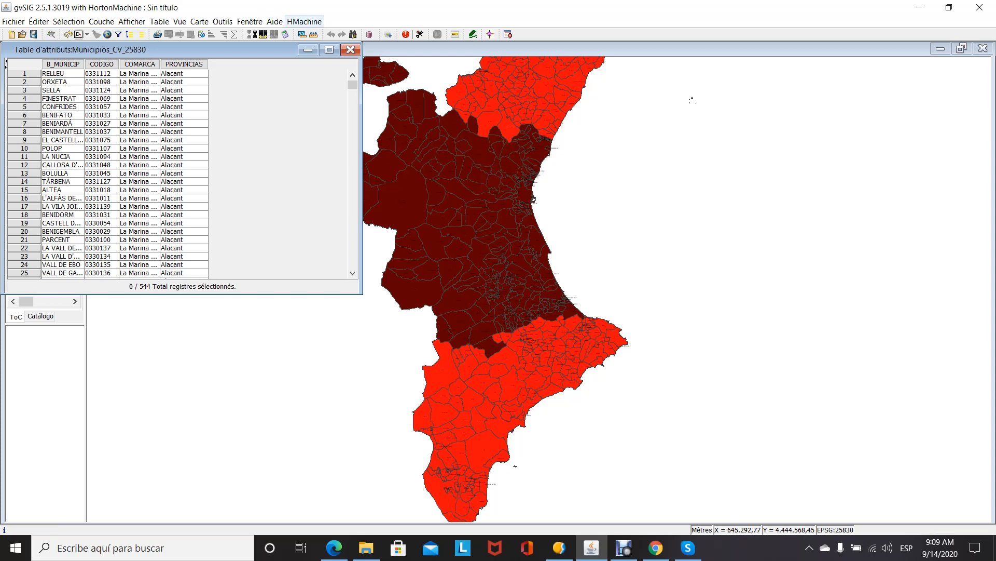
{"action": "left_click", "coordinate": [351, 50]}
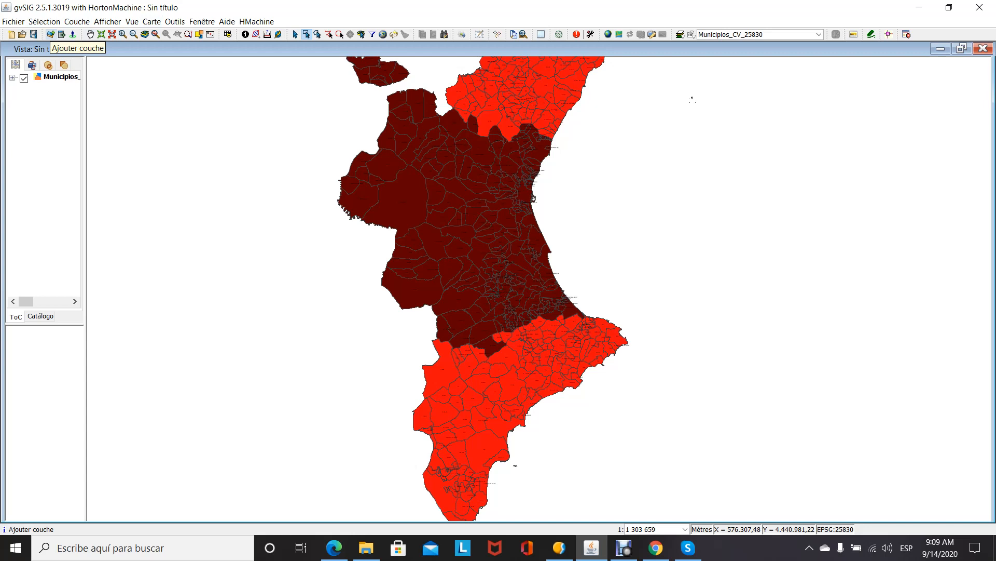
Add the Yacimientos_Comunidad_Valenciana.shp file as a new layer in the view
{"action": "left_click", "coordinate": [50, 34]}
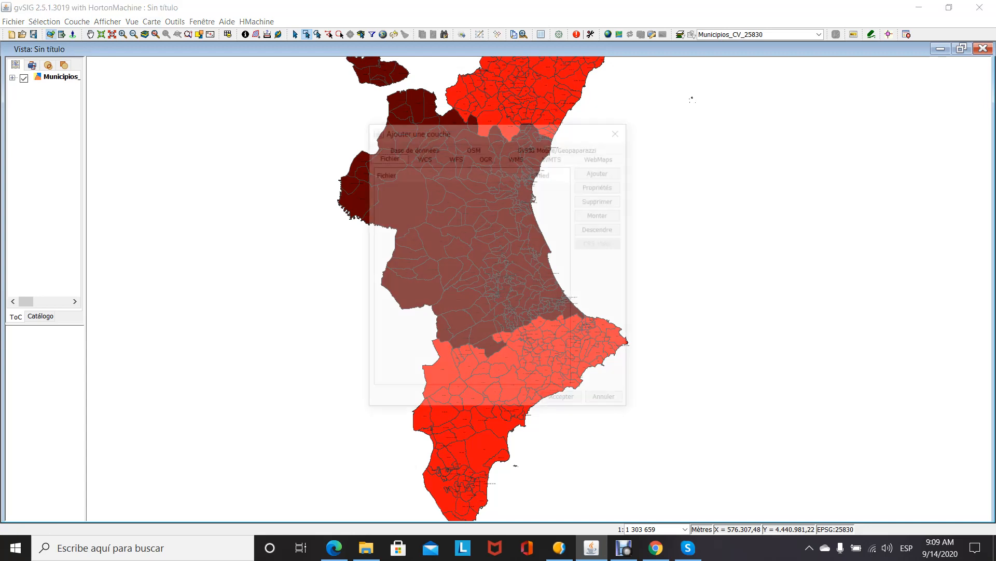
{"action": "left_click", "coordinate": [601, 170]}
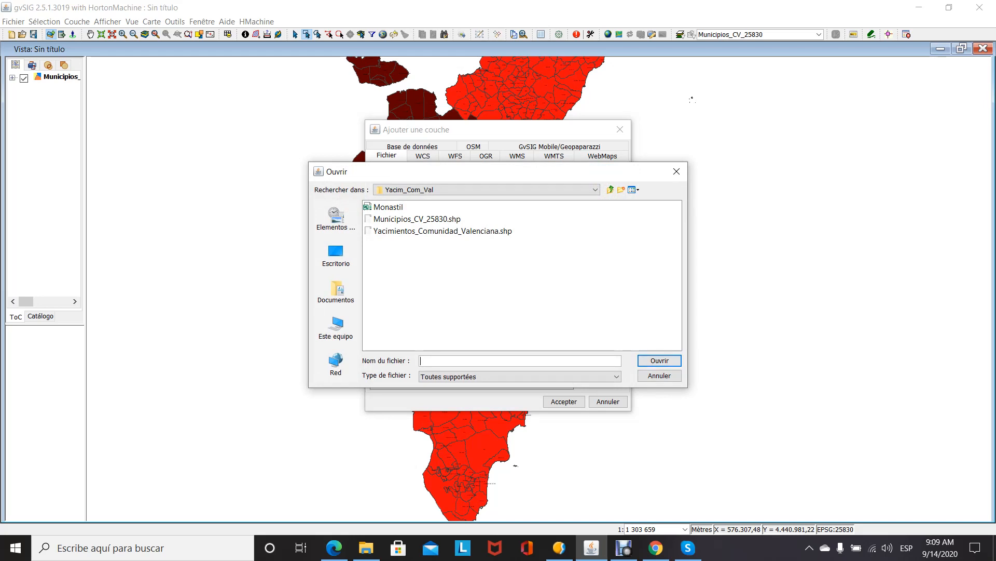
{"action": "double_click", "coordinate": [442, 230]}
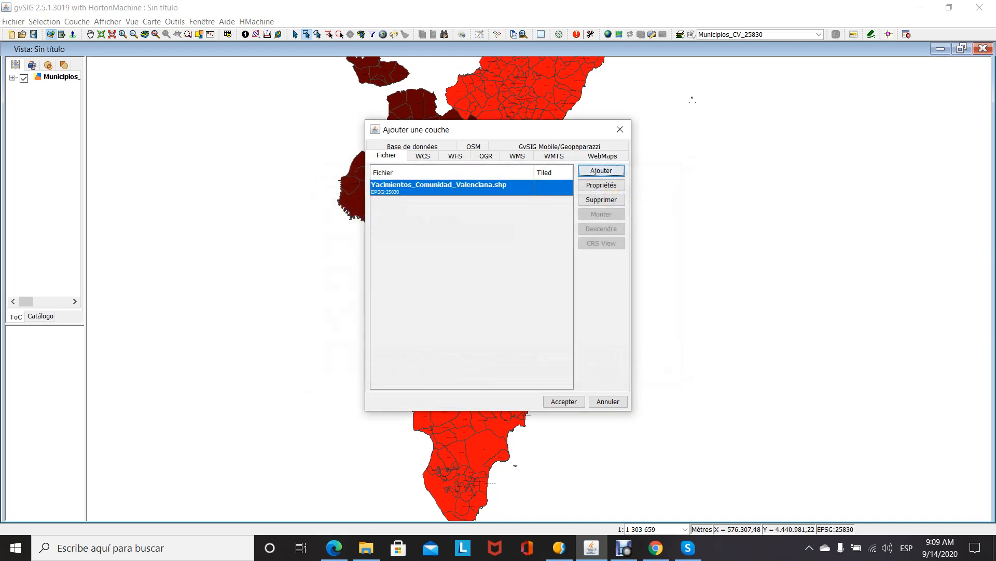
{"action": "left_click", "coordinate": [563, 401]}
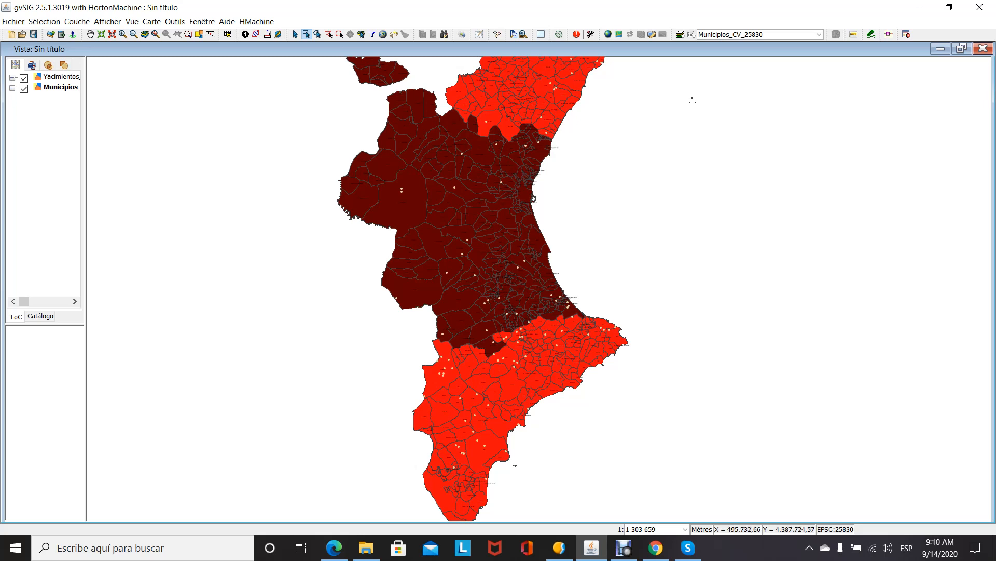
Expand the Yacimientos layer's legend and browse the gvSIG Basic point symbols for its symbol, leaving without choosing one
{"action": "left_click", "coordinate": [12, 78]}
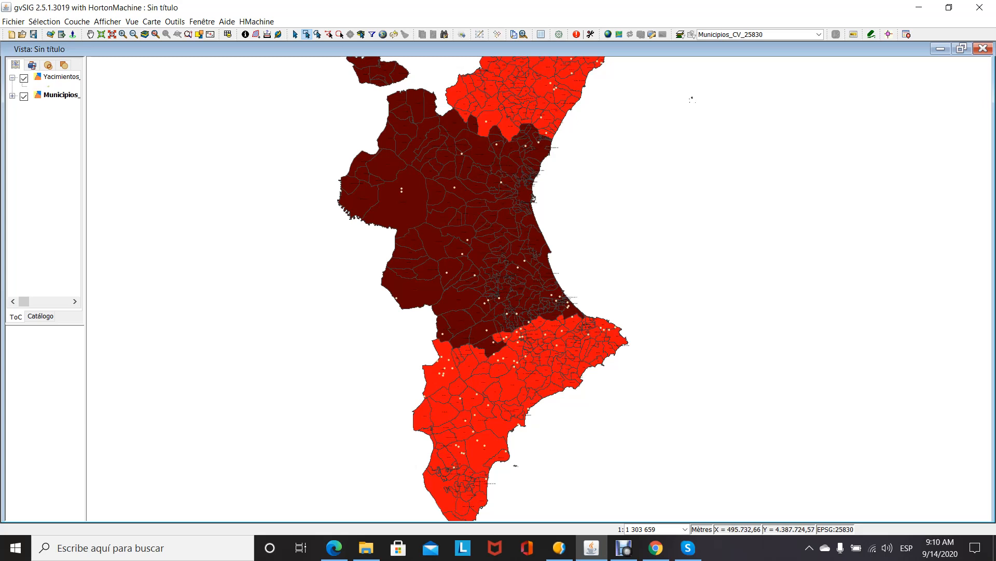
{"action": "double_click", "coordinate": [48, 86]}
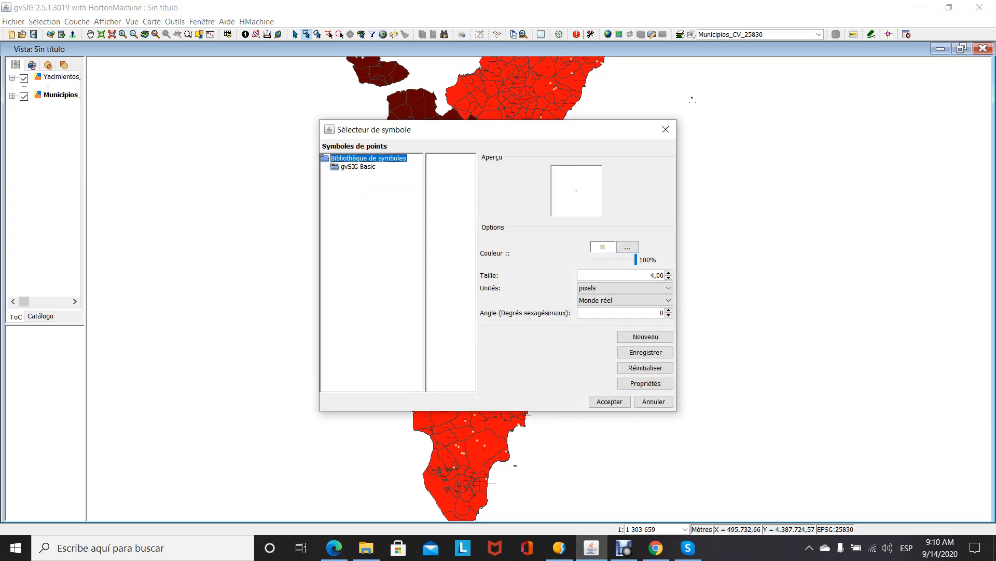
{"action": "left_click", "coordinate": [358, 166]}
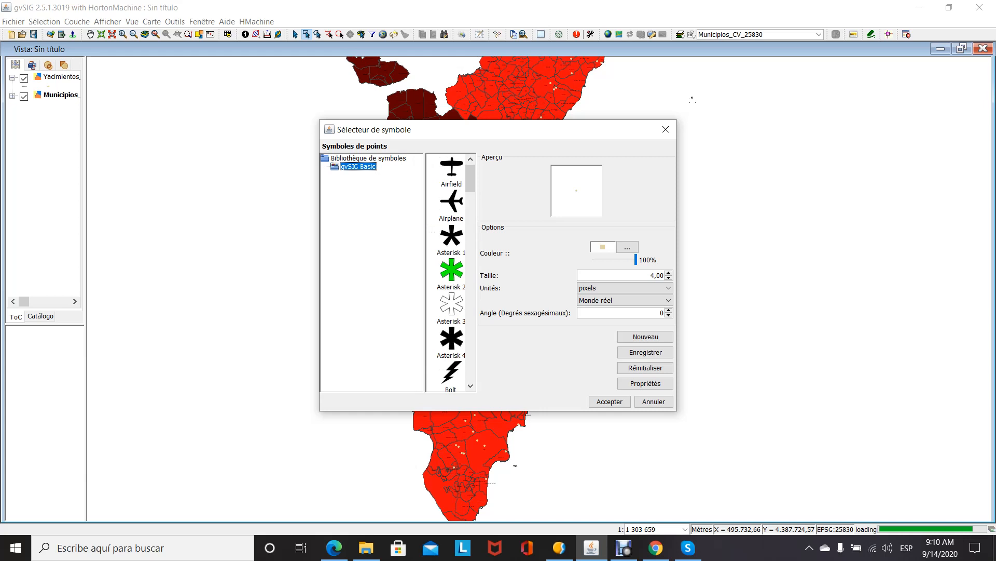
{"action": "mouse_move", "coordinate": [471, 177]}
{"action": "left_mouse_down"}
{"action": "mouse_move", "coordinate": [470, 369]}
{"action": "mouse_move", "coordinate": [470, 176]}
{"action": "left_mouse_up"}
{"action": "left_click", "coordinate": [665, 129]}
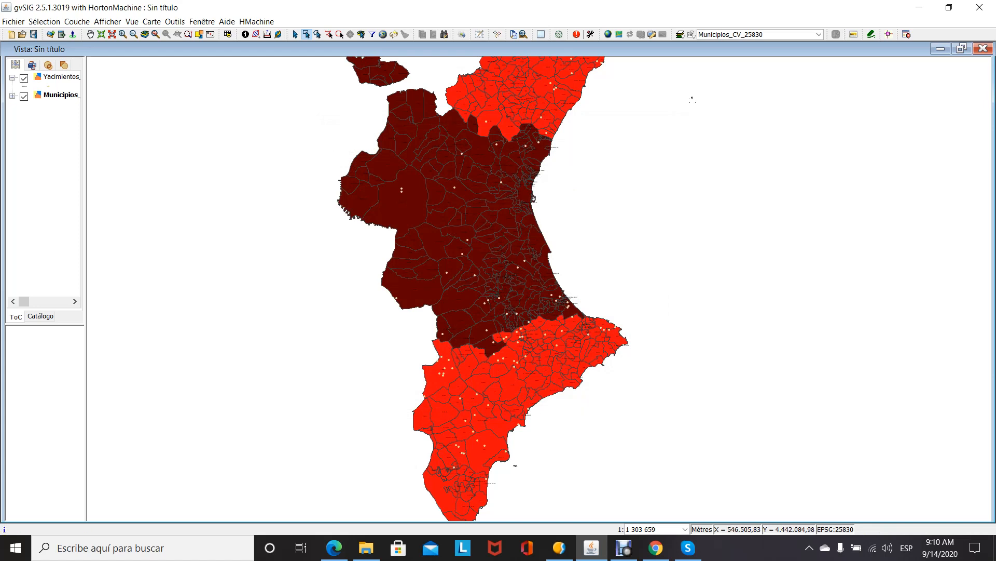
Open the add-ons manager and load the packages from the remote gvSIG repository URL
{"action": "left_click", "coordinate": [175, 21]}
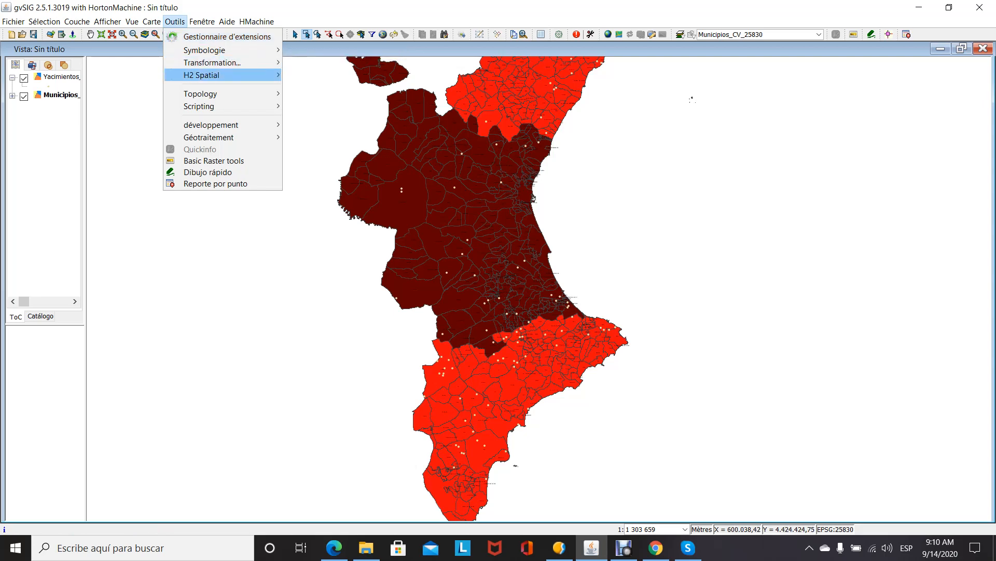
{"action": "key", "text": "Return"}
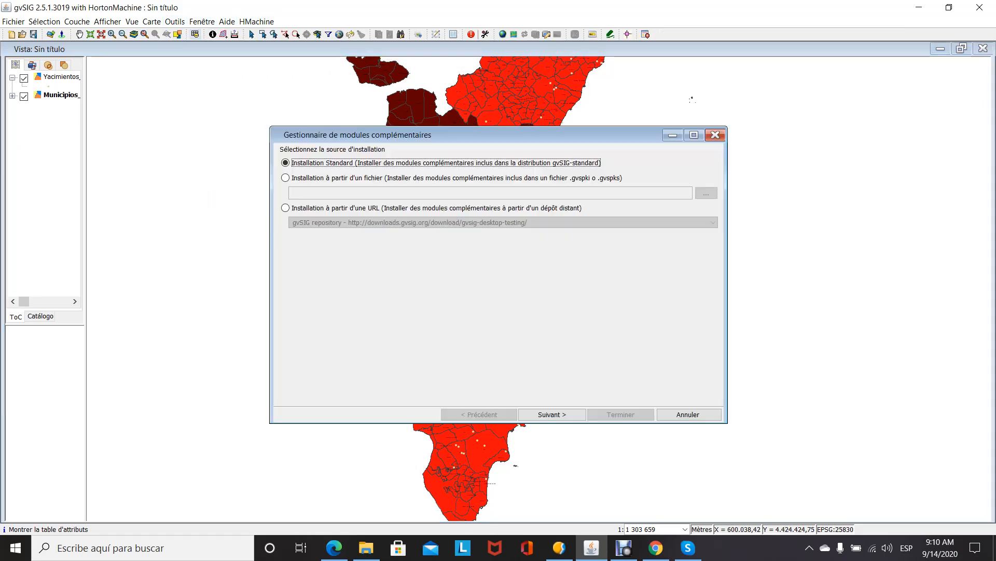
{"action": "left_click", "coordinate": [286, 208]}
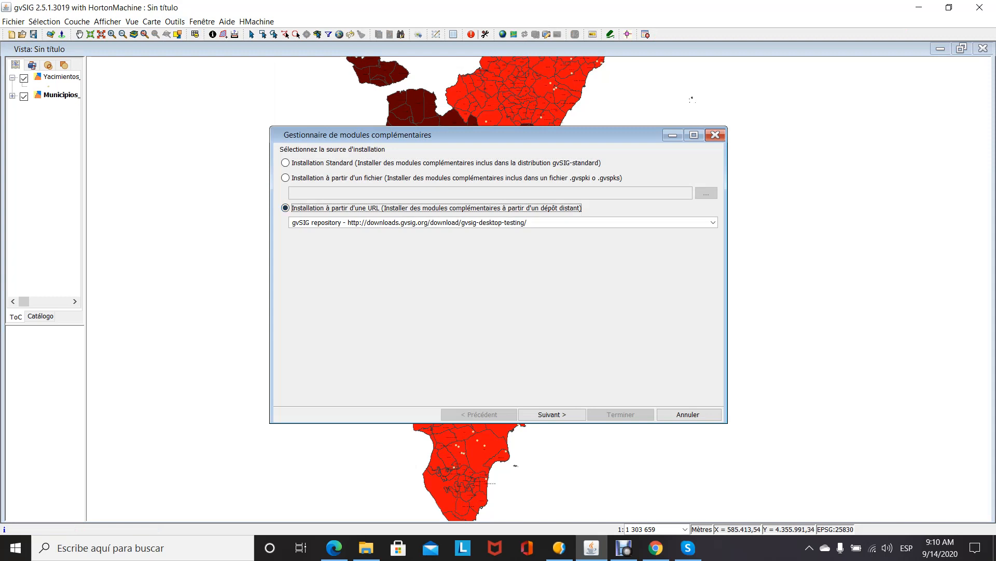
{"action": "left_click", "coordinate": [552, 415]}
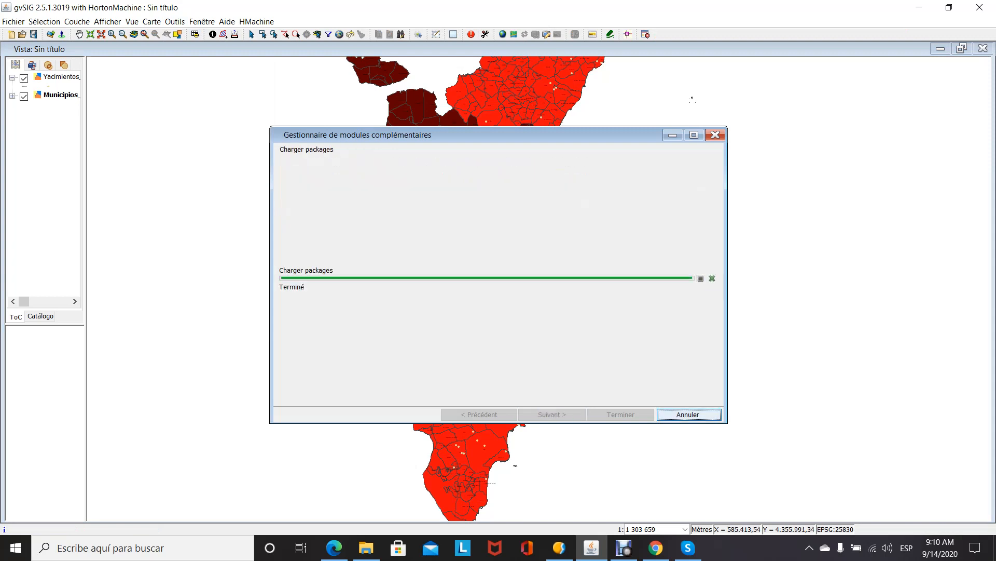
Filter the add-on packages to the Symbology category
{"action": "scroll", "coordinate": [317, 275], "scroll_direction": "down", "scroll_amount": 3}
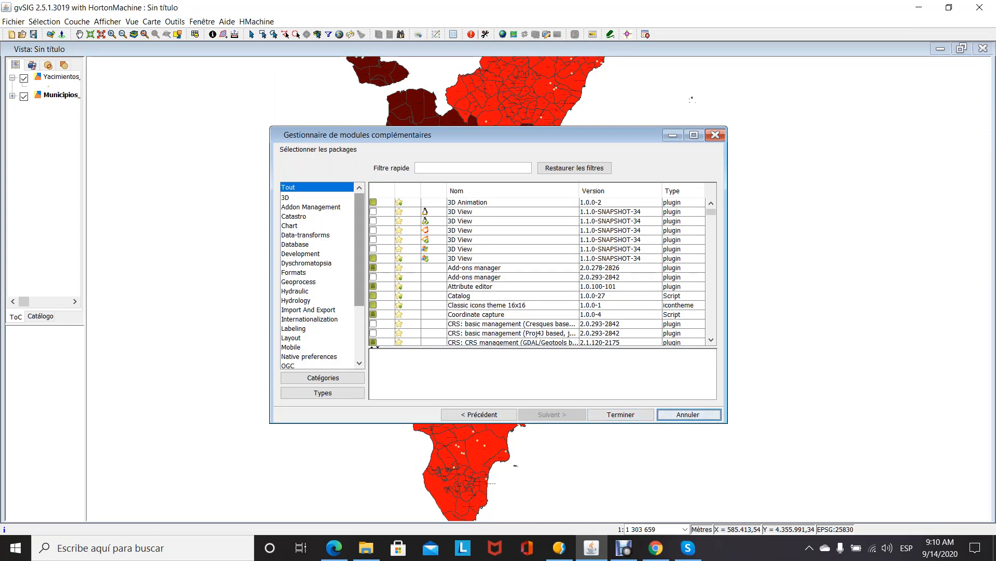
{"action": "left_click_drag", "start_coordinate": [359, 301], "coordinate": [359, 249]}
{"action": "scroll", "coordinate": [317, 275], "scroll_direction": "down", "scroll_amount": 4}
{"action": "left_click", "coordinate": [298, 318]}
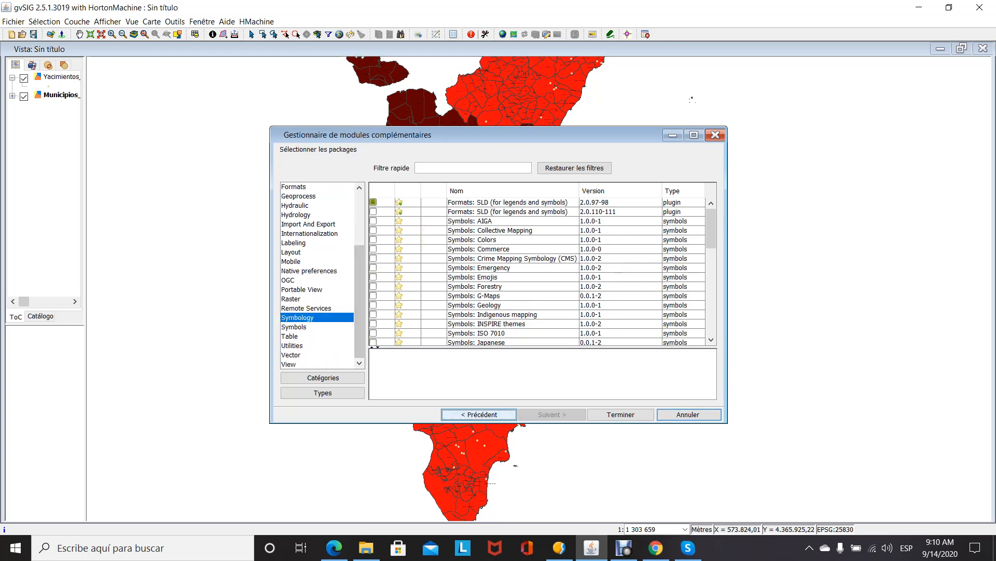
Mark the Collective Mapping, Forestry, Geology, Crime Mapping Symbology (CMS) and Emojis symbol packages for installation
{"action": "mouse_move", "coordinate": [711, 229]}
{"action": "left_mouse_down"}
{"action": "mouse_move", "coordinate": [711, 315]}
{"action": "mouse_move", "coordinate": [711, 227]}
{"action": "left_mouse_up"}
{"action": "left_click", "coordinate": [373, 230]}
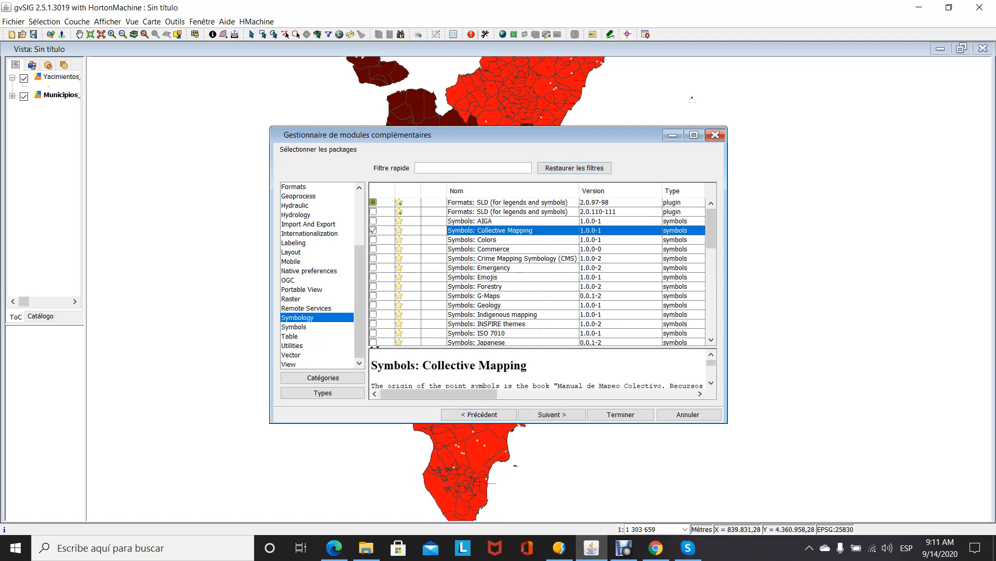
{"action": "left_click", "coordinate": [373, 286]}
{"action": "left_click", "coordinate": [373, 305]}
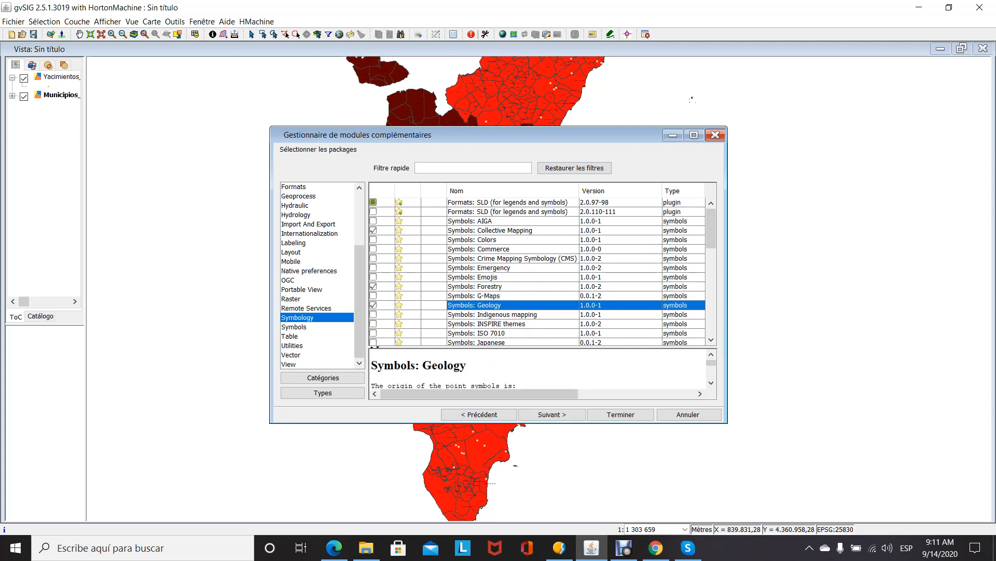
{"action": "left_click", "coordinate": [373, 258]}
{"action": "left_click", "coordinate": [373, 276]}
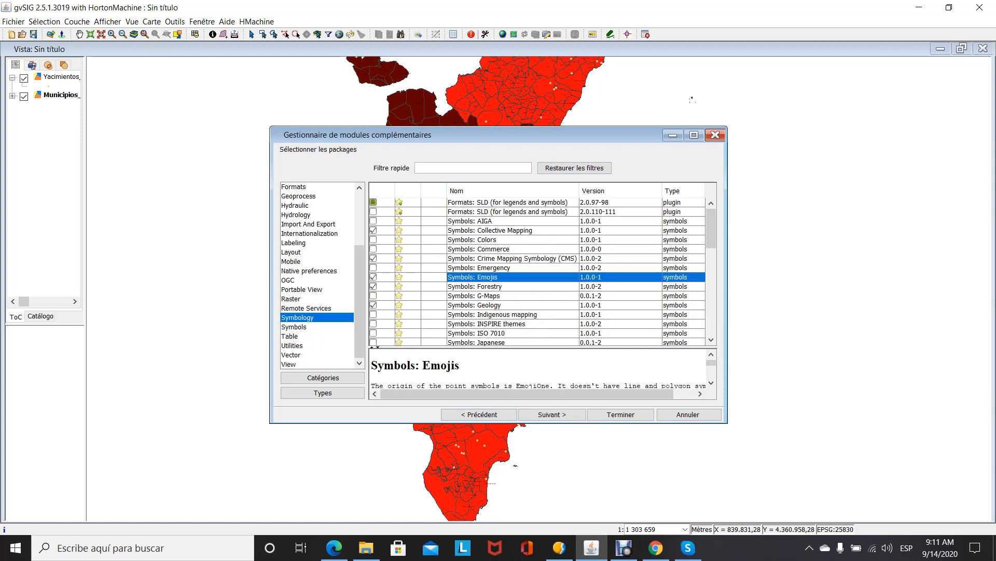
Mark the POI Cities and OSM symbol packages too and install all the marked packages
{"action": "scroll", "coordinate": [537, 270], "scroll_direction": "down", "scroll_amount": 2}
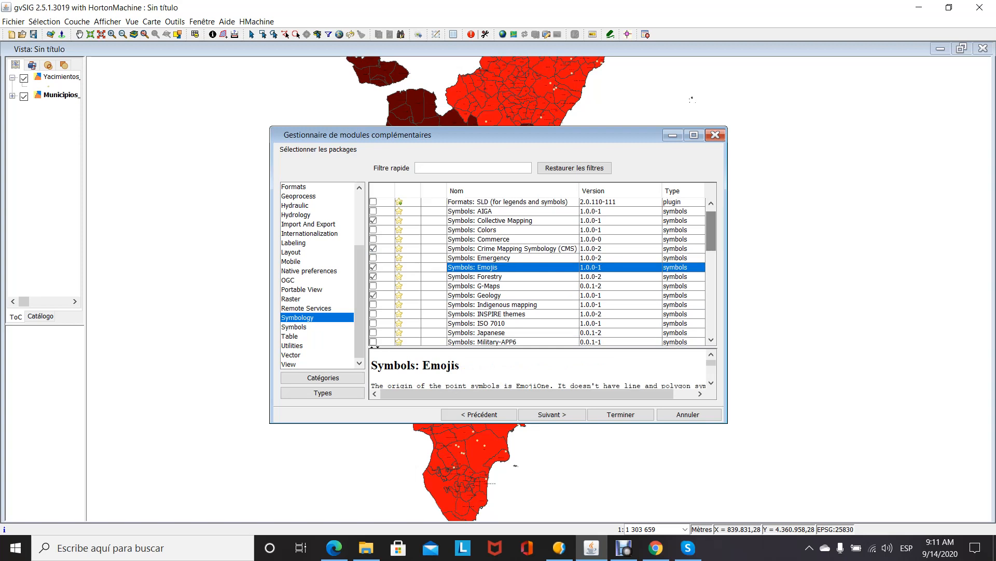
{"action": "scroll", "coordinate": [537, 270], "scroll_direction": "down", "scroll_amount": 3}
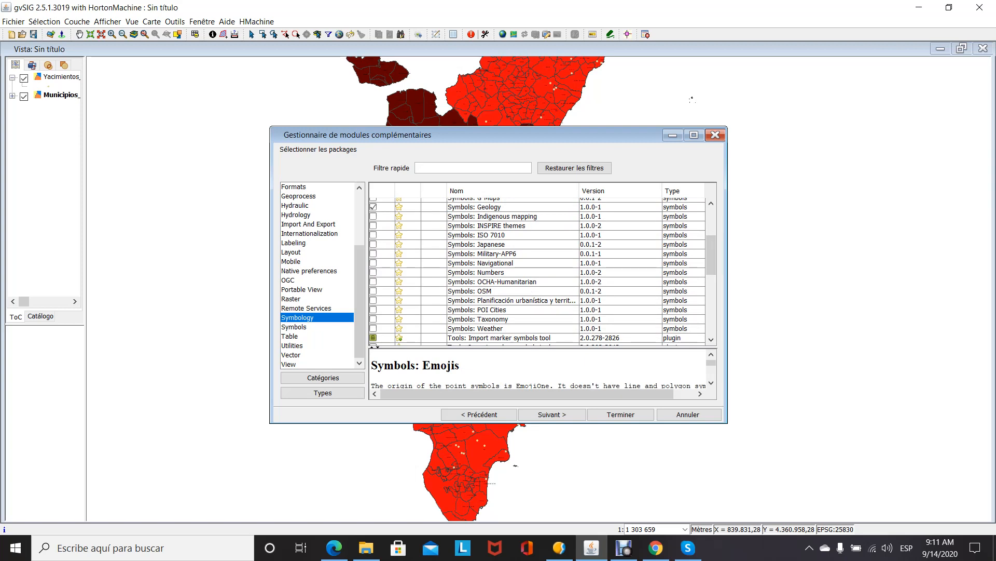
{"action": "left_click", "coordinate": [373, 309]}
{"action": "left_click", "coordinate": [373, 291]}
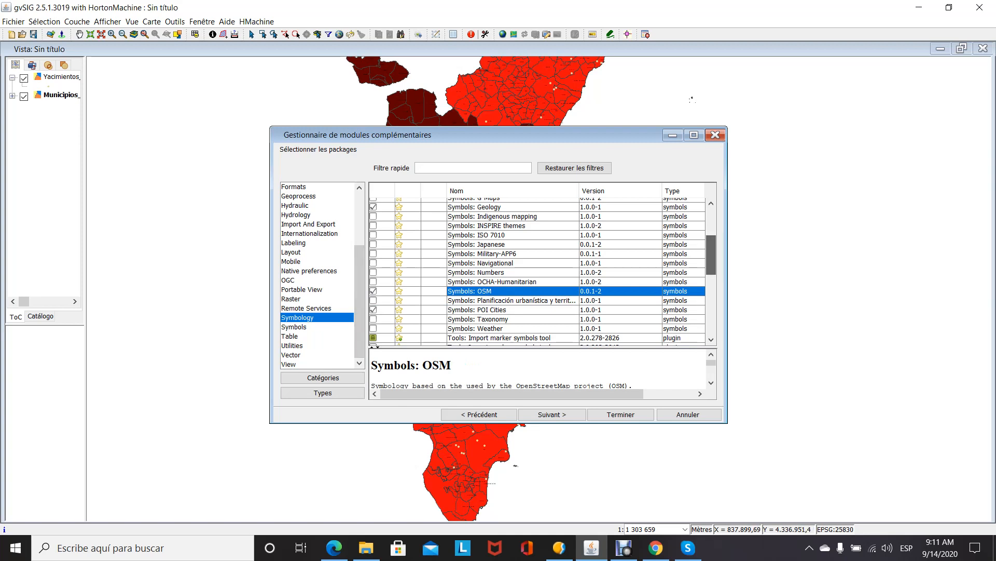
{"action": "scroll", "coordinate": [542, 271], "scroll_direction": "down", "scroll_amount": 8}
{"action": "scroll", "coordinate": [542, 271], "scroll_direction": "down", "scroll_amount": 1}
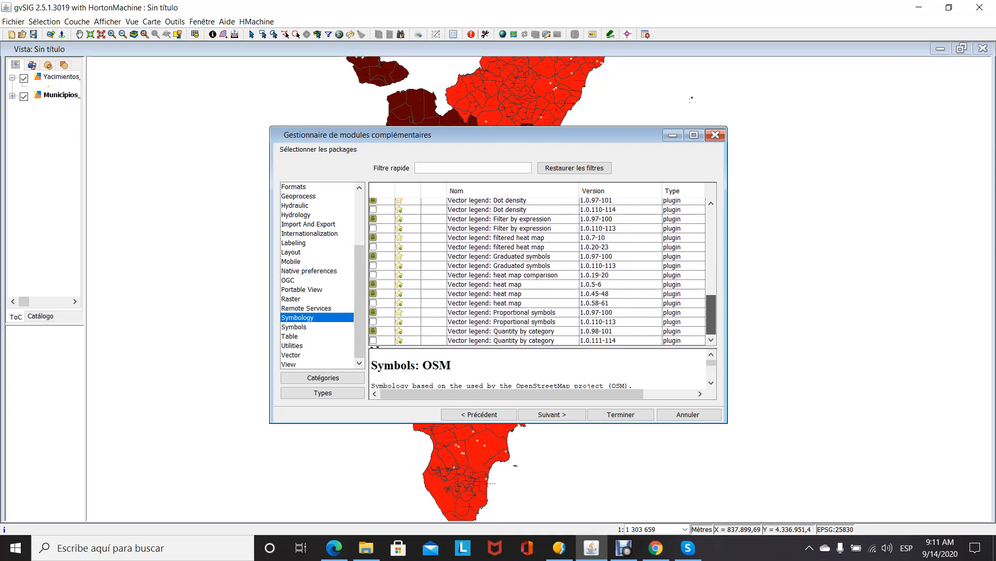
{"action": "left_click", "coordinate": [552, 414]}
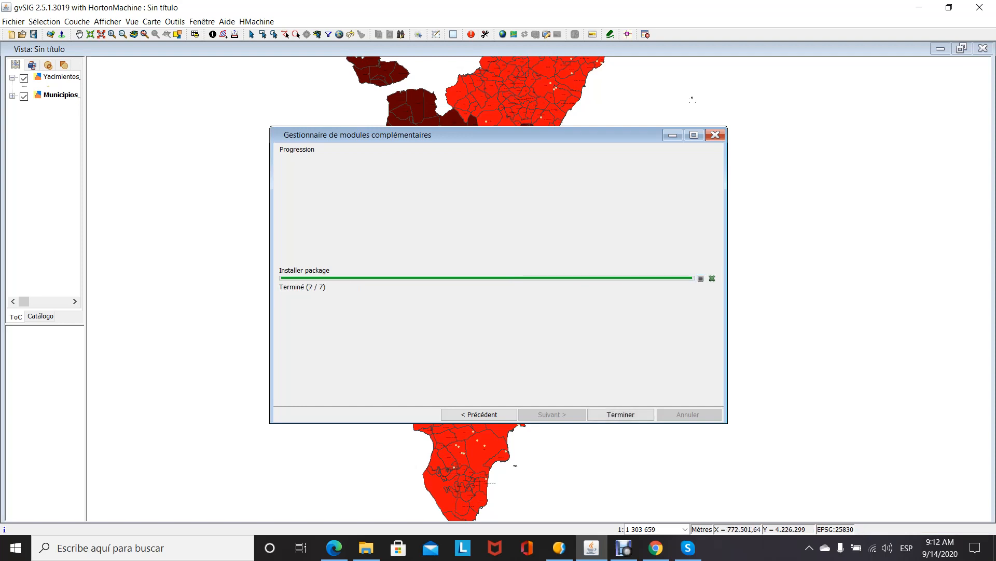
{"action": "left_click", "coordinate": [621, 414]}
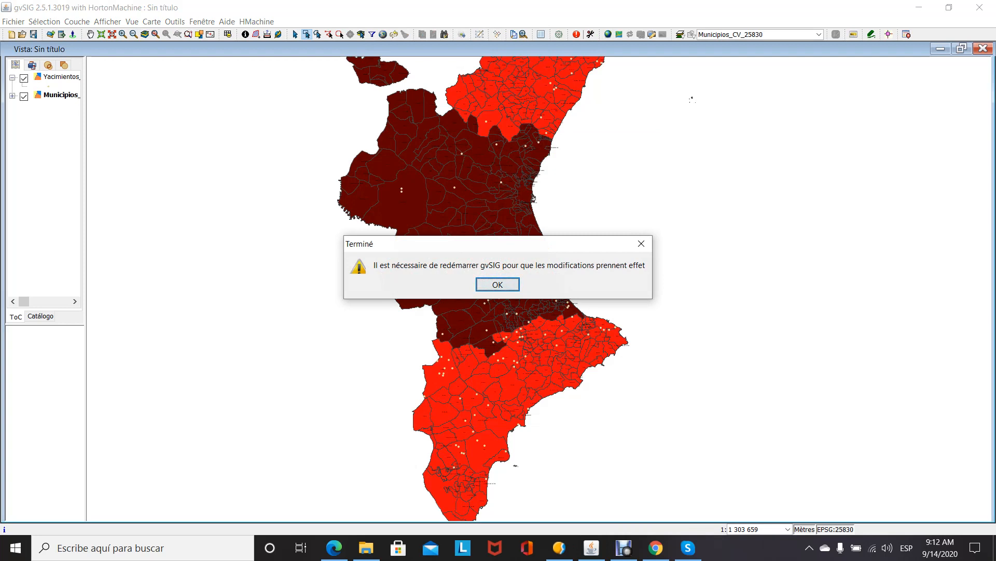
{"action": "key", "text": "Return"}
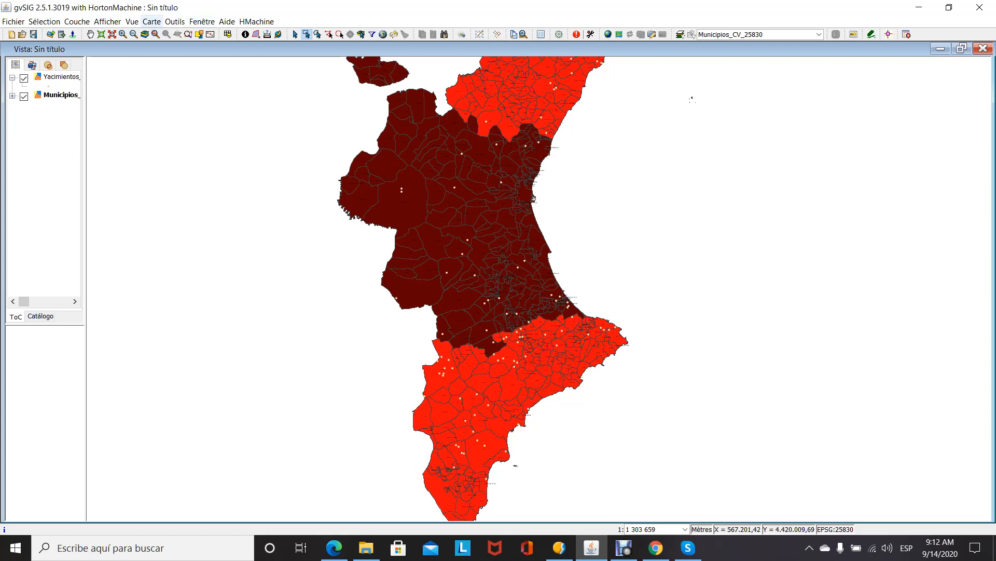
Open the symbol explorer and look through the OSM, Geology and POI Cities point symbol libraries, closing it when done
{"action": "left_click", "coordinate": [175, 21]}
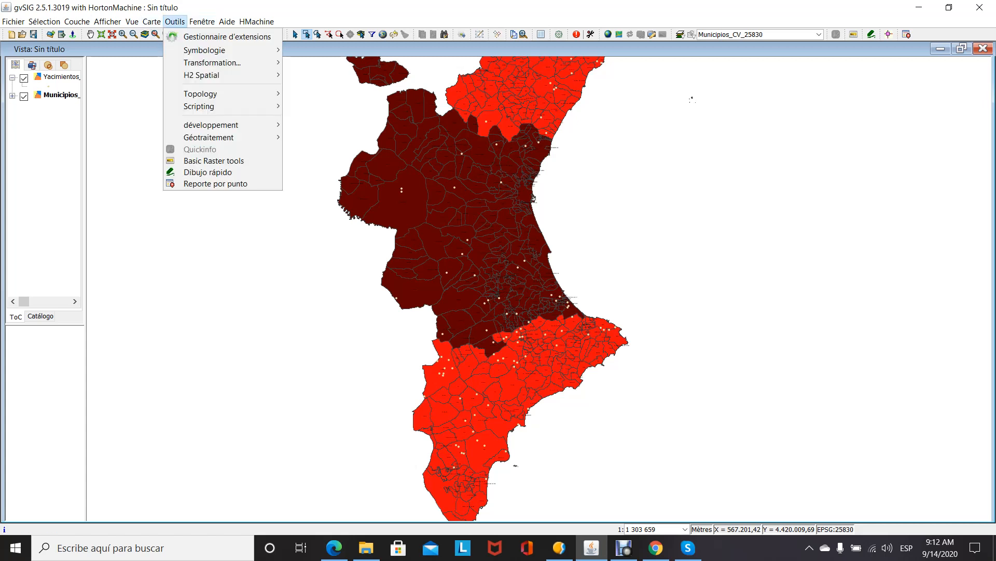
{"action": "mouse_move", "coordinate": [218, 50]}
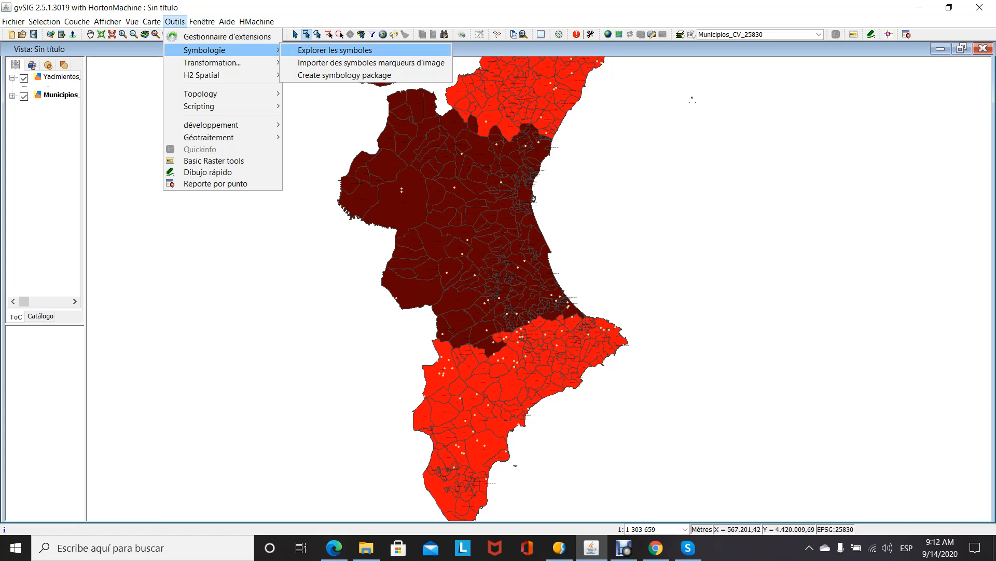
{"action": "left_click", "coordinate": [335, 50]}
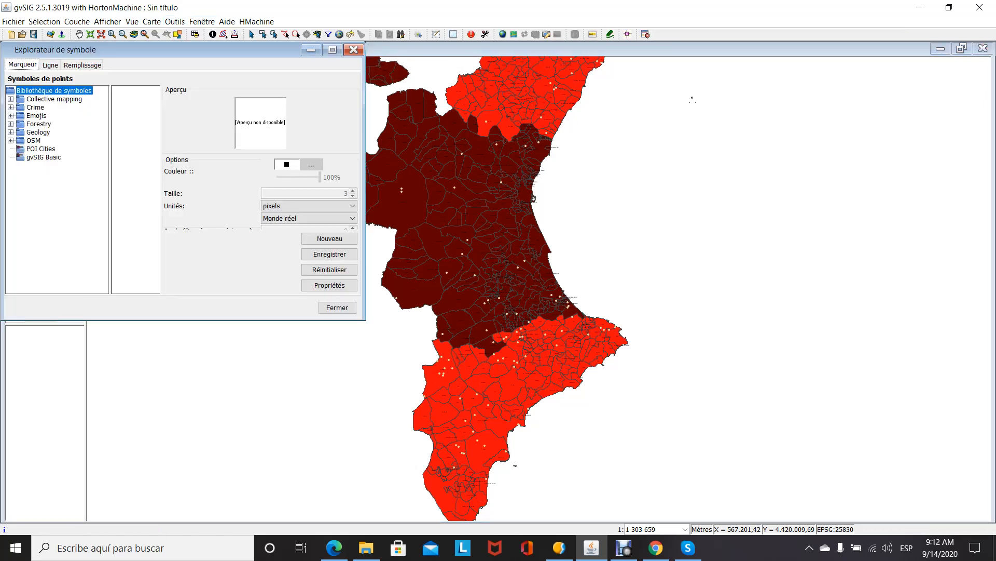
{"action": "left_click", "coordinate": [10, 141]}
{"action": "left_click_drag", "start_coordinate": [104, 166], "coordinate": [103, 181]}
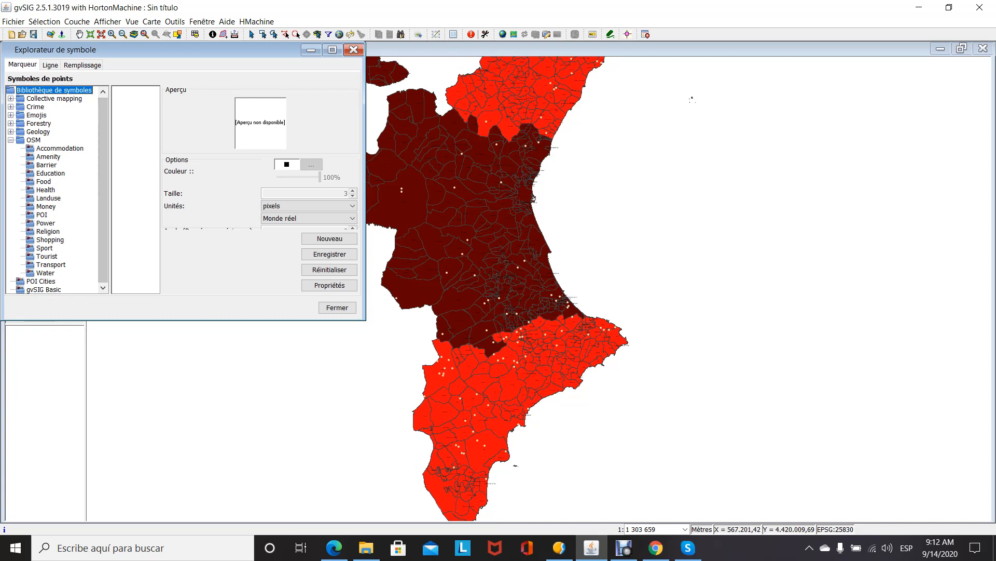
{"action": "left_click", "coordinate": [10, 132]}
{"action": "scroll", "coordinate": [11, 131], "scroll_direction": "up", "scroll_amount": 2}
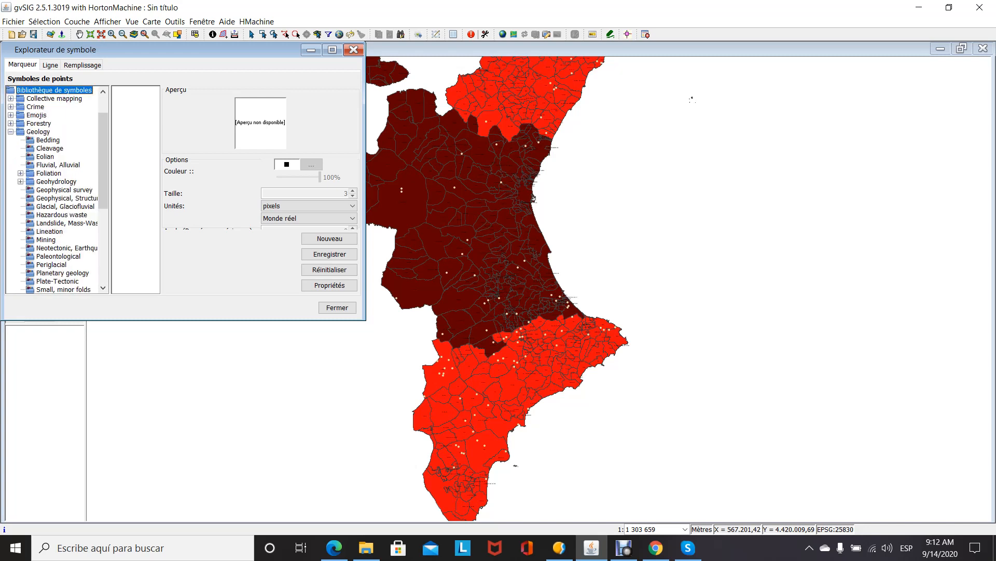
{"action": "left_click", "coordinate": [10, 131]}
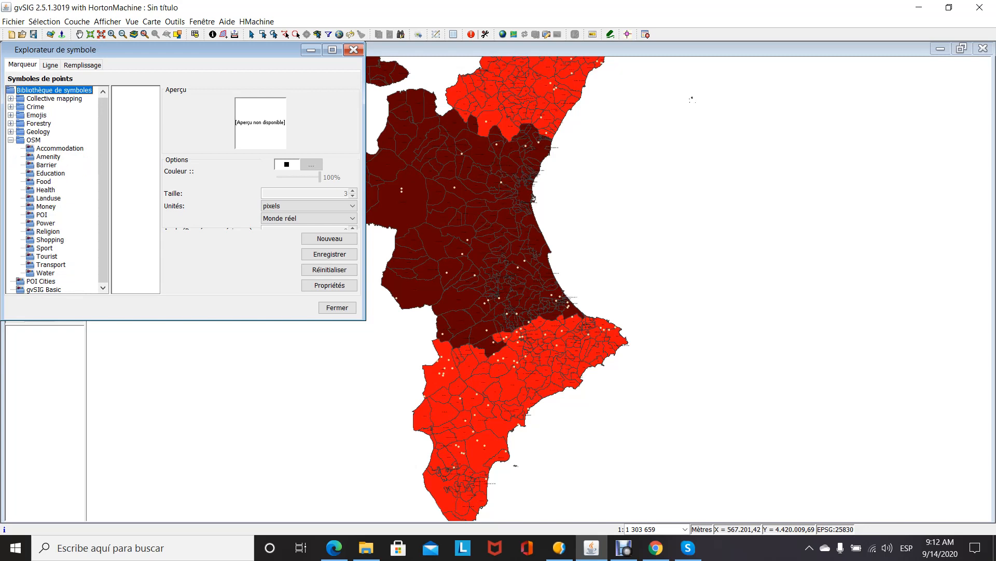
{"action": "left_click", "coordinate": [41, 281]}
{"action": "left_click_drag", "start_coordinate": [154, 102], "coordinate": [154, 133]}
{"action": "left_click", "coordinate": [354, 50]}
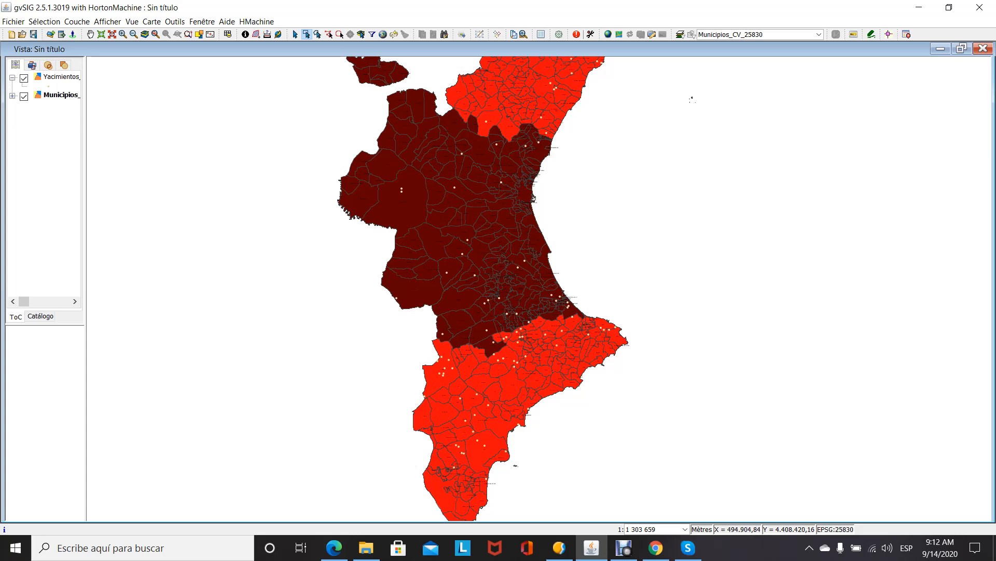
Enlarge the point symbol of the Yacimientos_Comunidad_Valenciana layer
{"action": "left_click", "coordinate": [61, 77]}
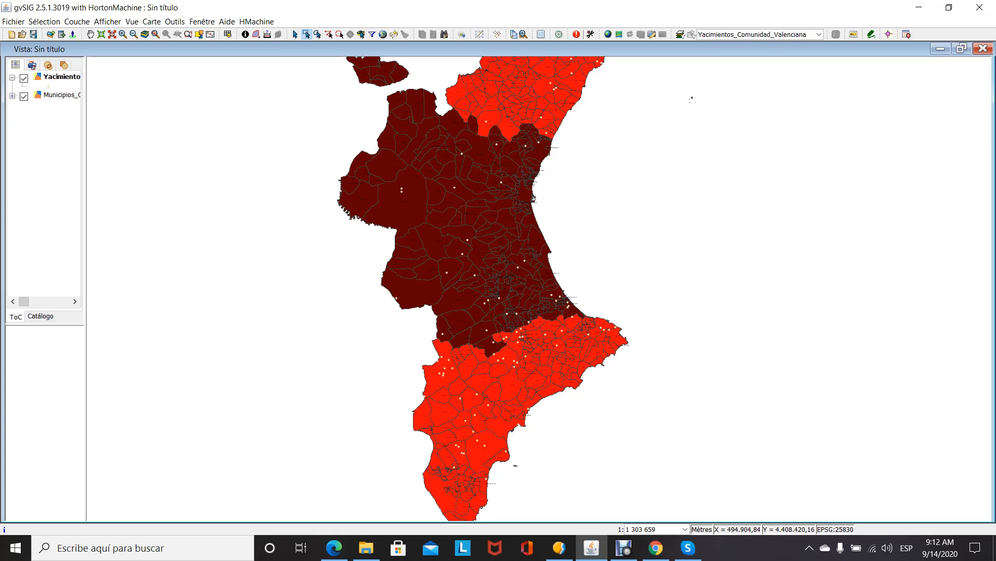
{"action": "double_click", "coordinate": [48, 87]}
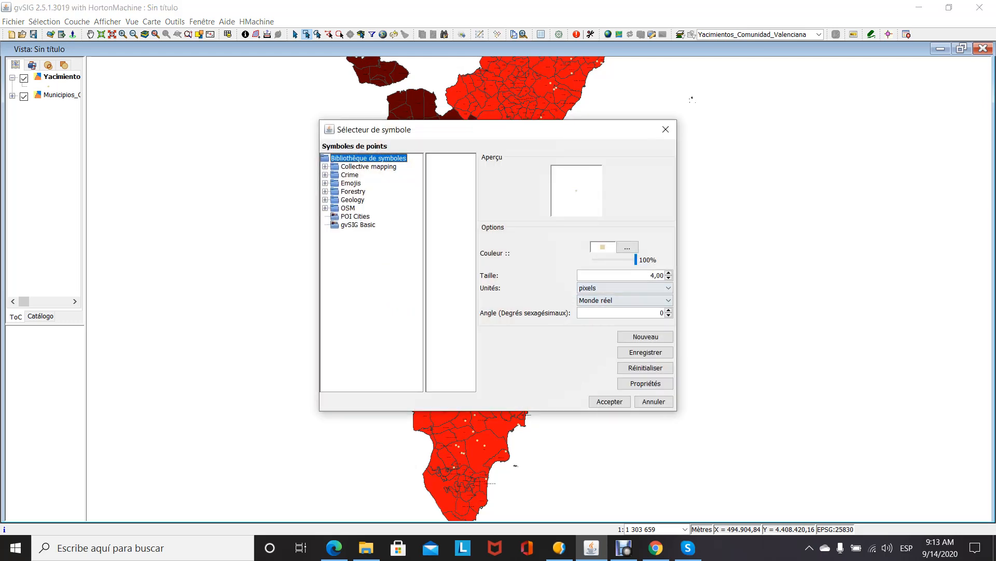
{"action": "double_click", "coordinate": [668, 273]}
{"action": "key", "text": "Return"}
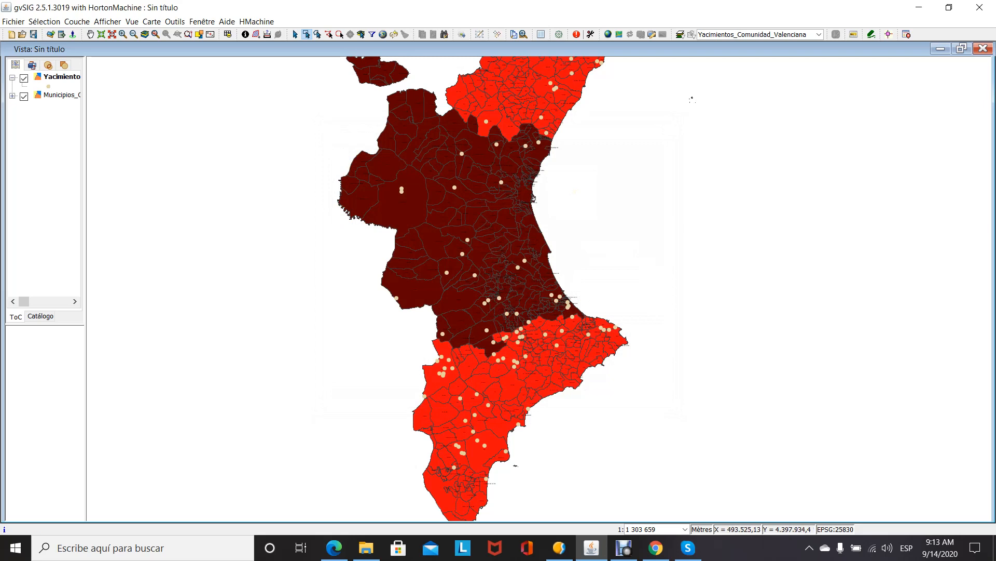
Open the attribute table of the Municipios_CV_25830 layer and start a selection by expression on it
{"action": "key", "text": "Down"}
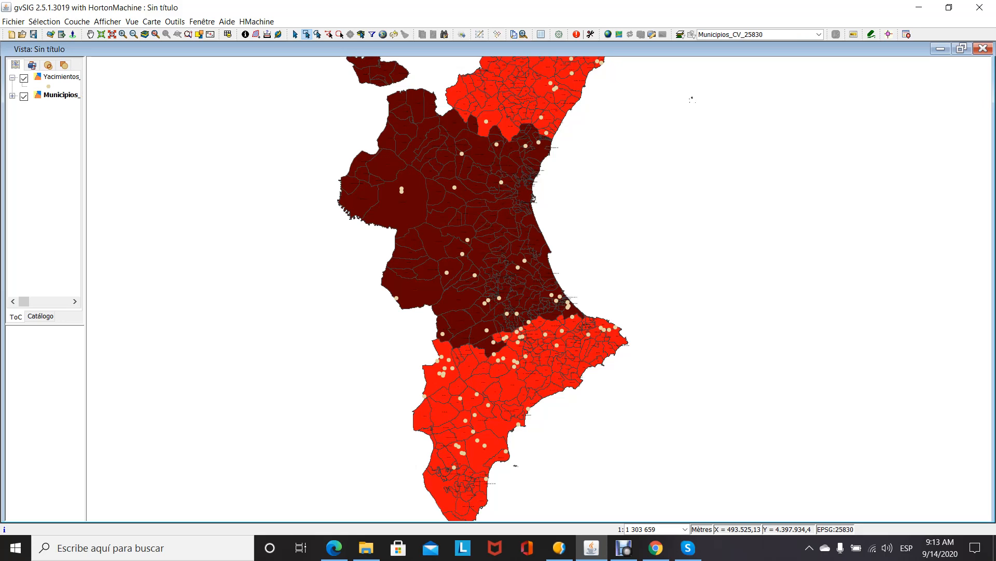
{"action": "right_click", "coordinate": [65, 95]}
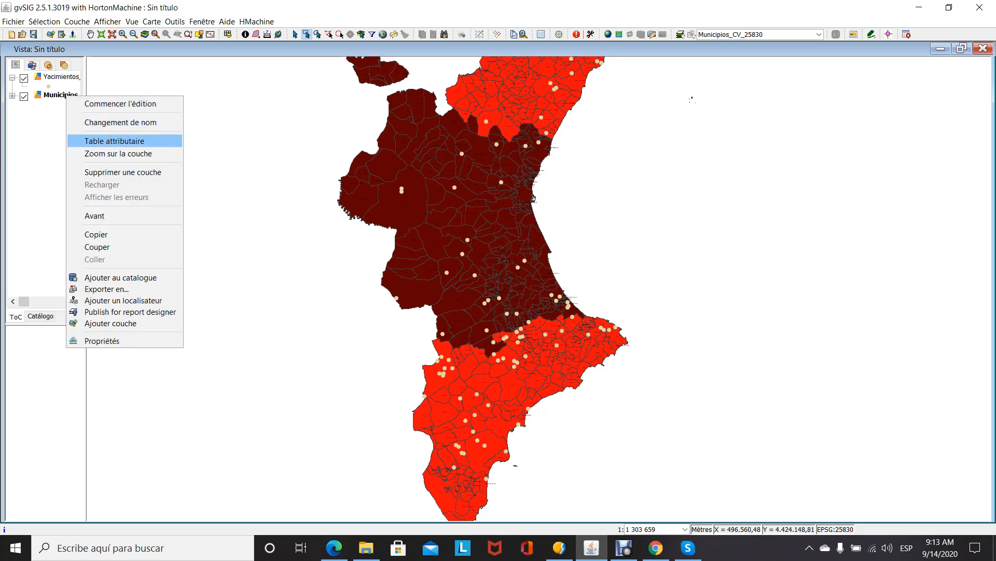
{"action": "left_click", "coordinate": [104, 140]}
{"action": "left_click", "coordinate": [118, 35]}
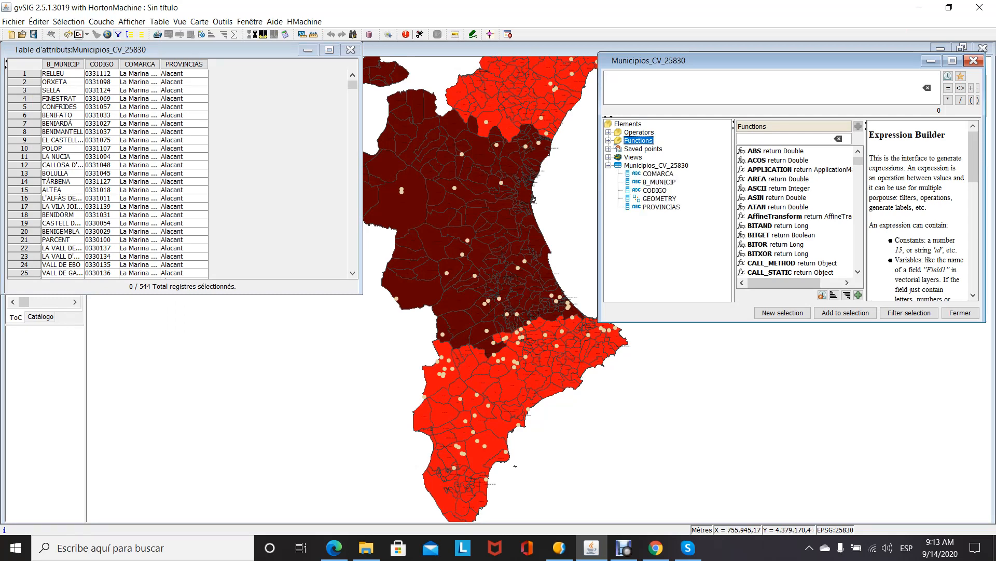
Add the municipalities matching COMARCA = 'El Comtat' to the selection and close the expression builder and attribute table
{"action": "double_click", "coordinate": [658, 174]}
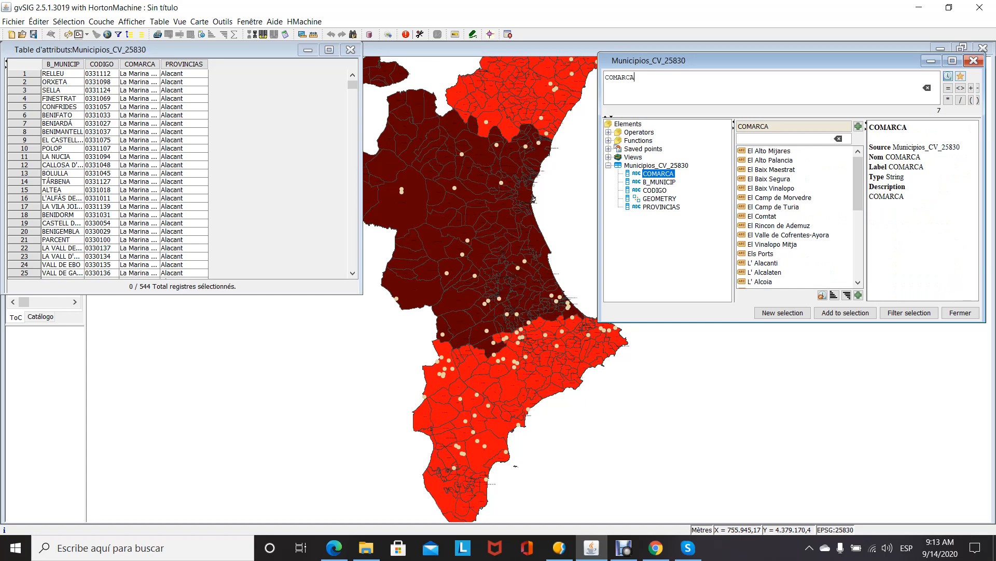
{"action": "left_click", "coordinate": [948, 88]}
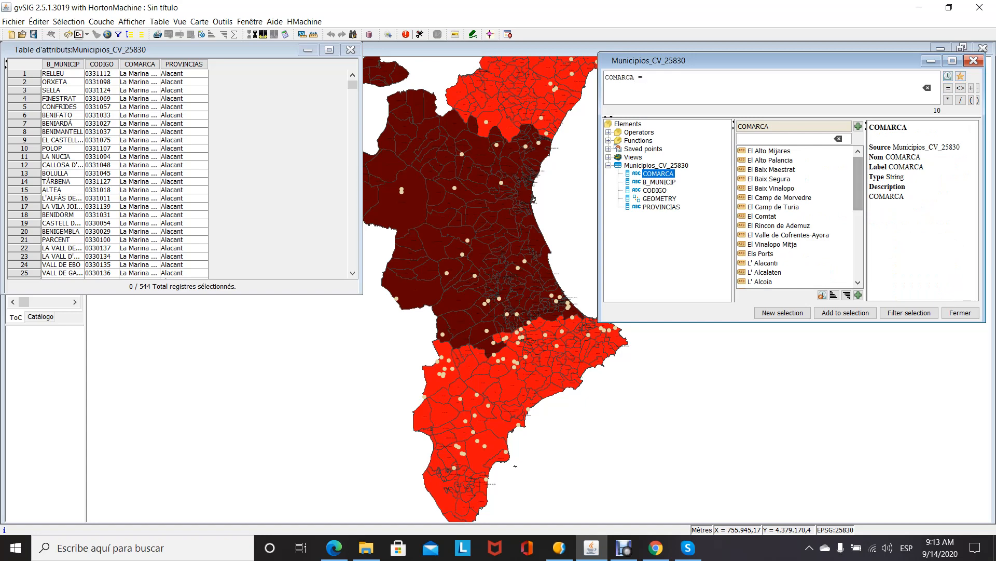
{"action": "double_click", "coordinate": [763, 216]}
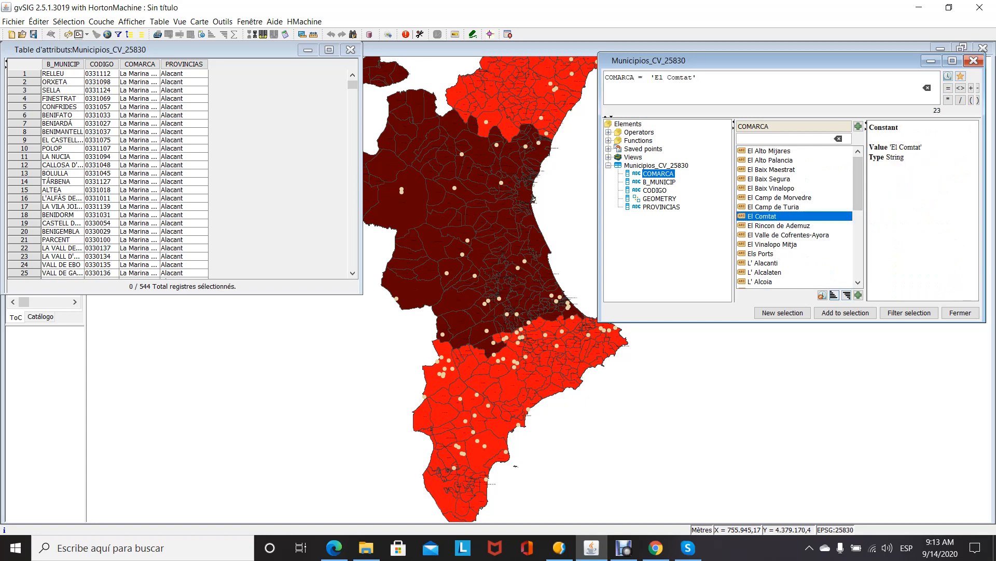
{"action": "left_click", "coordinate": [845, 312]}
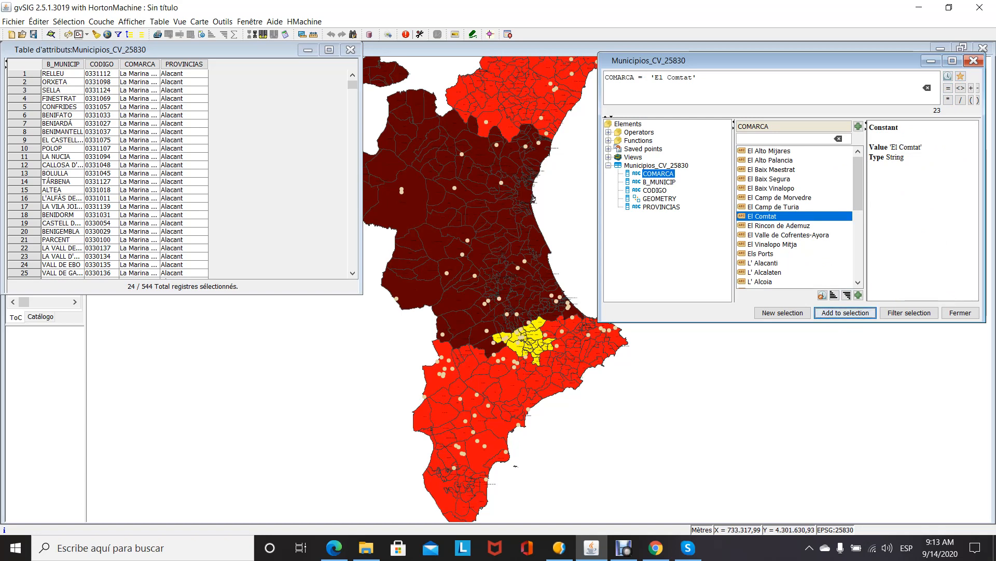
{"action": "left_click", "coordinate": [974, 60]}
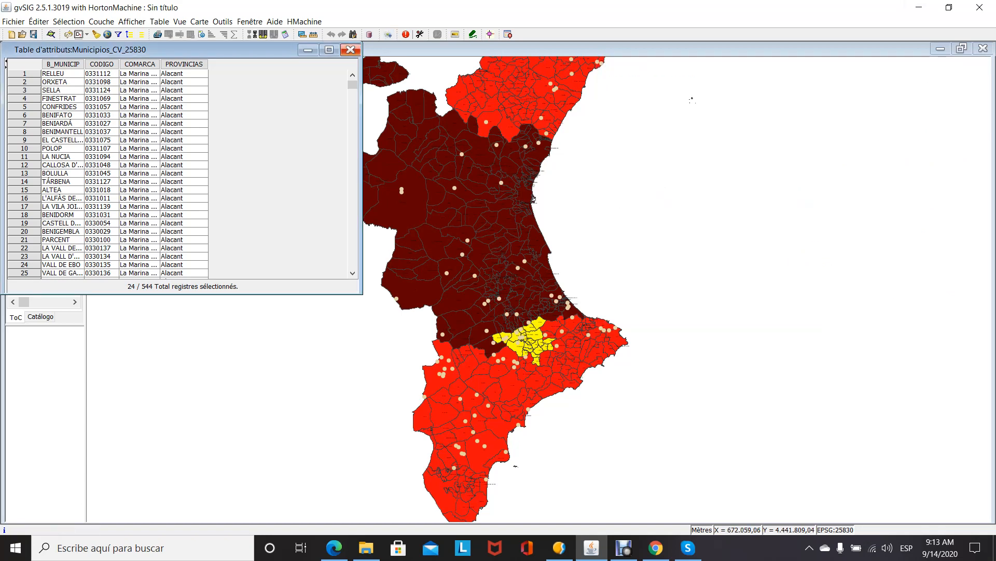
{"action": "left_click", "coordinate": [351, 49]}
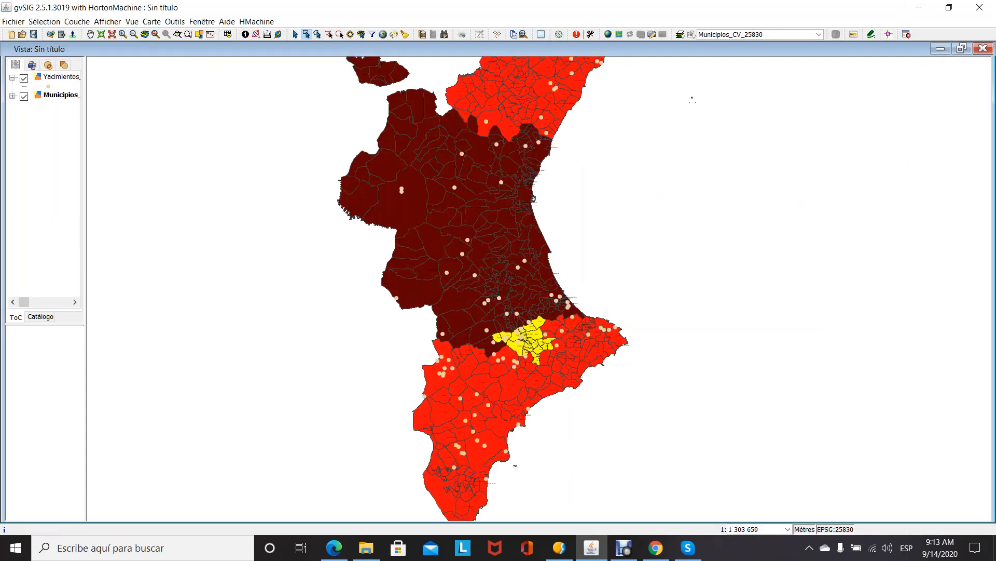
Zoom the map in on the selected El Comtat municipalities to examine their labels and archaeological sites
{"action": "scroll", "coordinate": [575, 337], "scroll_direction": "down", "scroll_amount": 3}
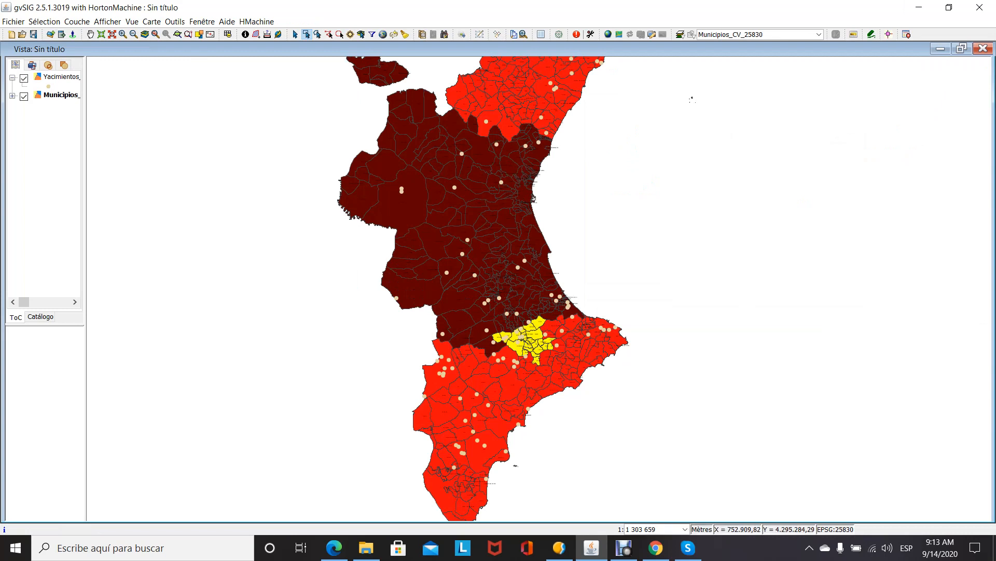
{"action": "scroll", "coordinate": [578, 356], "scroll_direction": "up", "scroll_amount": 2}
{"action": "scroll", "coordinate": [578, 356], "scroll_direction": "down", "scroll_amount": 2}
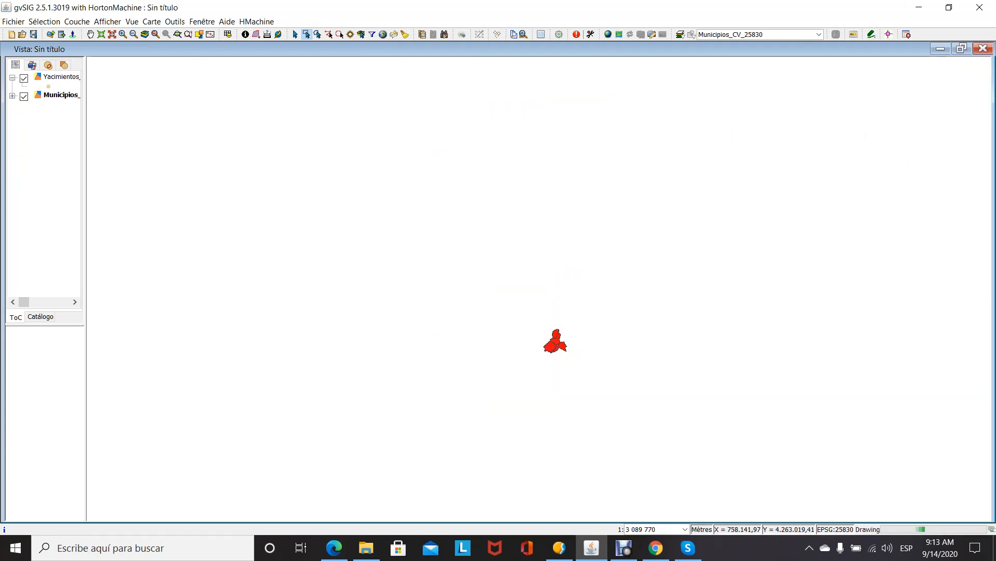
{"action": "left_click", "coordinate": [90, 34]}
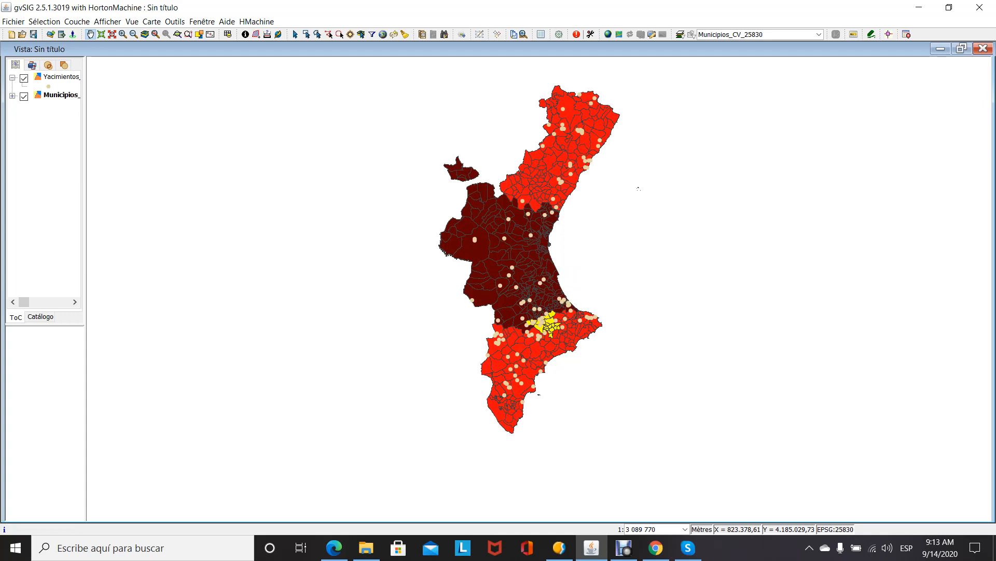
{"action": "scroll", "coordinate": [564, 337], "scroll_direction": "up", "scroll_amount": 2}
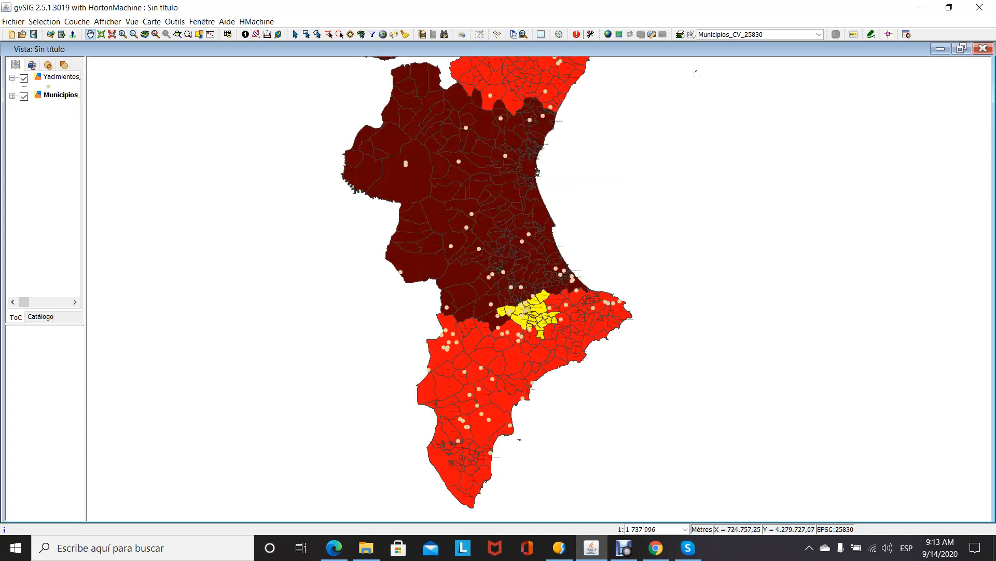
{"action": "scroll", "coordinate": [538, 304], "scroll_direction": "up", "scroll_amount": 4}
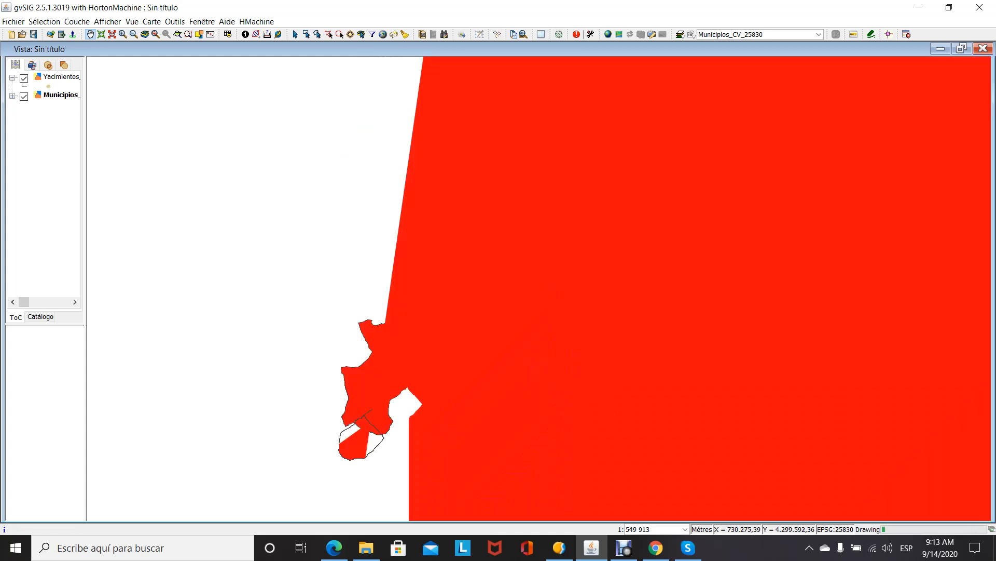
{"action": "scroll", "coordinate": [535, 303], "scroll_direction": "up", "scroll_amount": 2}
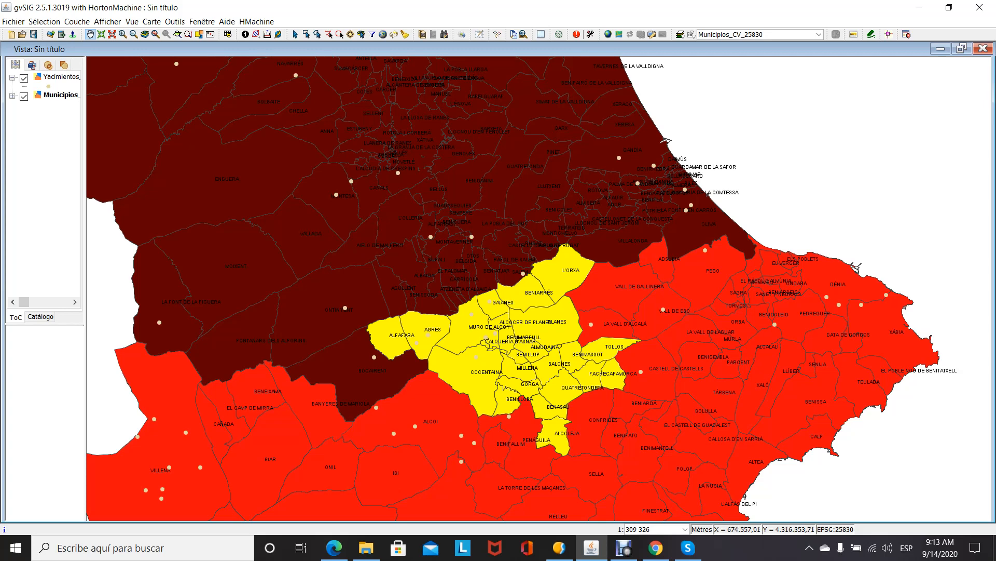
Select by layer the Yacimientos_Comunidad_Valenciana sites that intersect the selected Municipios_CV_25830 municipalities, as a new selection
{"action": "left_click", "coordinate": [61, 76]}
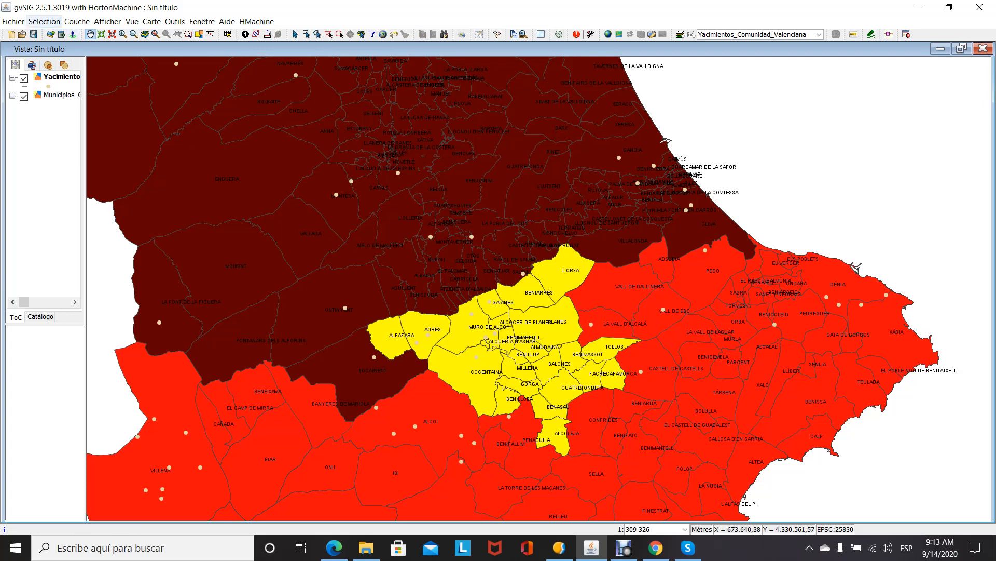
{"action": "left_click", "coordinate": [44, 22]}
{"action": "left_click", "coordinate": [57, 92]}
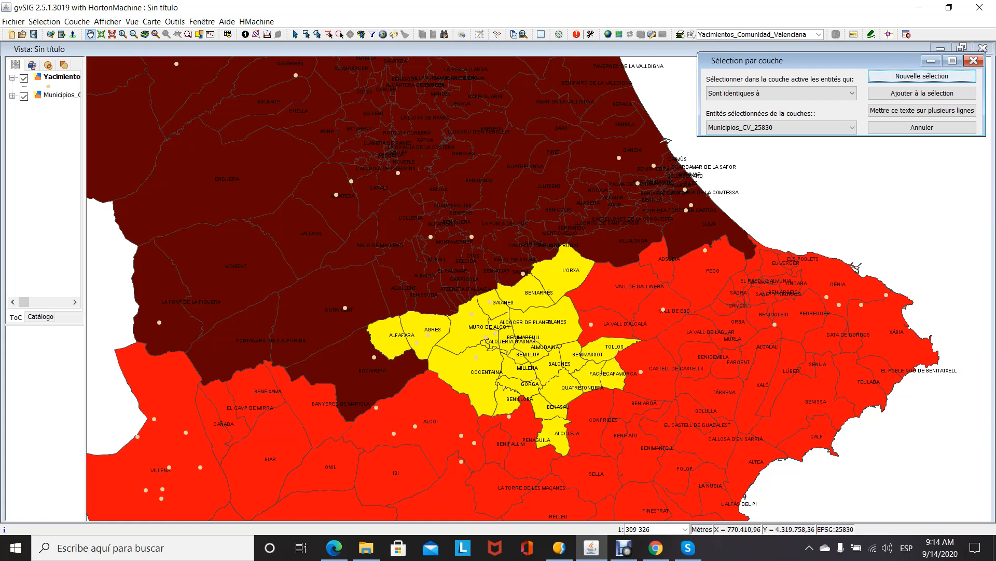
{"action": "left_click", "coordinate": [851, 94]}
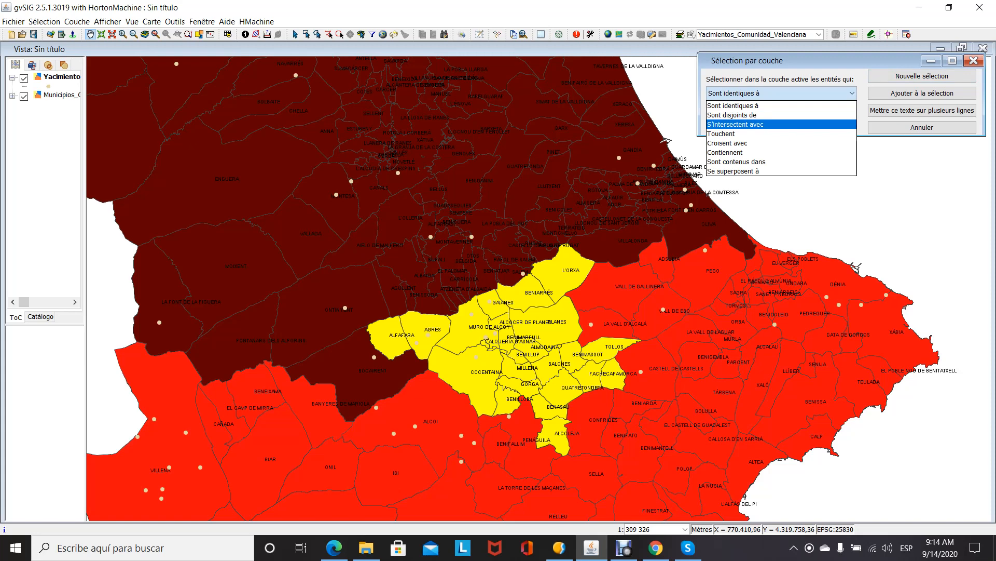
{"action": "left_click", "coordinate": [736, 124]}
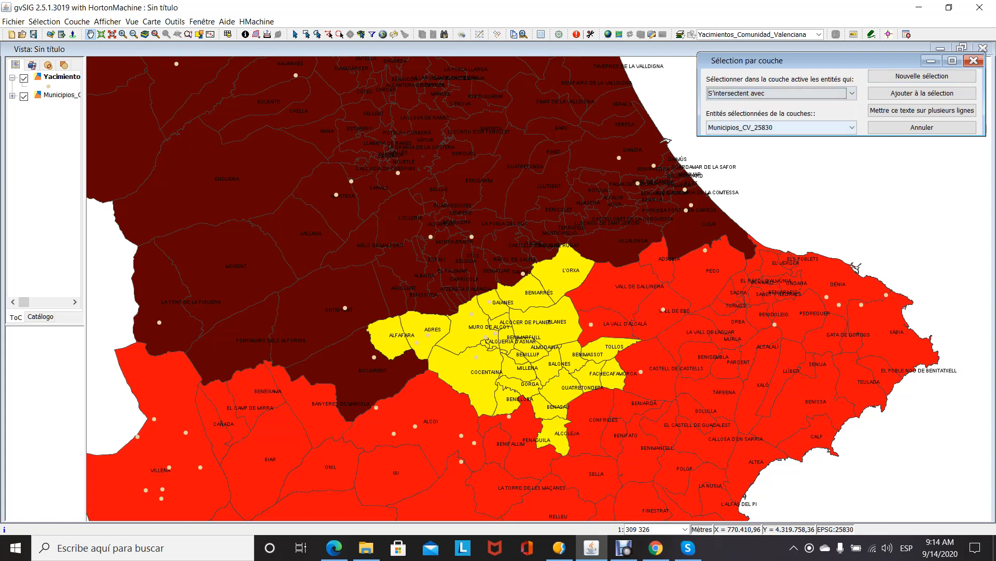
{"action": "left_click", "coordinate": [736, 127]}
{"action": "left_click", "coordinate": [741, 140]}
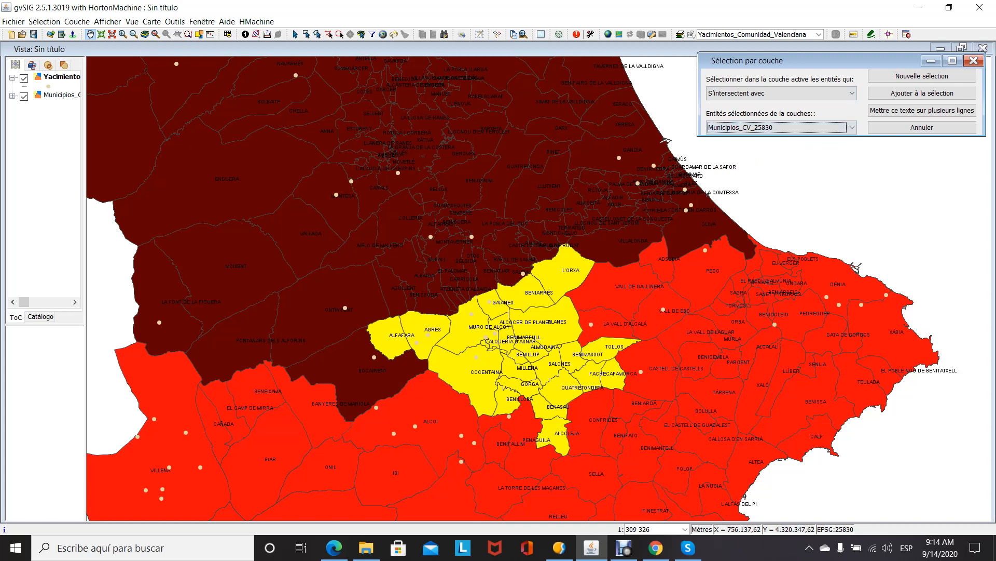
{"action": "left_click", "coordinate": [922, 76]}
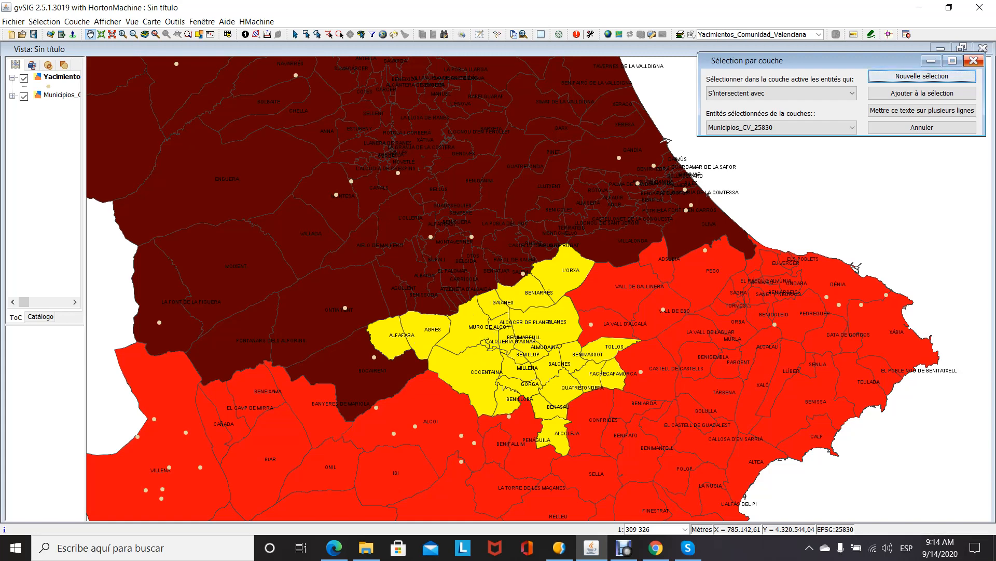
{"action": "left_click", "coordinate": [974, 60]}
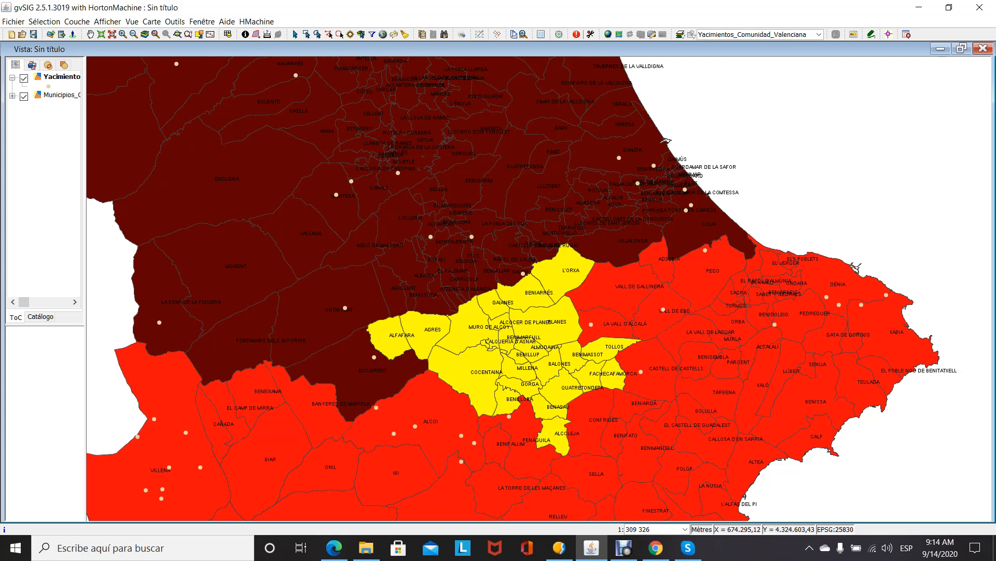
Start exporting the Yacimientos_Comunidad_Valenciana layer to the Shape file format using the simplified export
{"action": "right_click", "coordinate": [52, 77]}
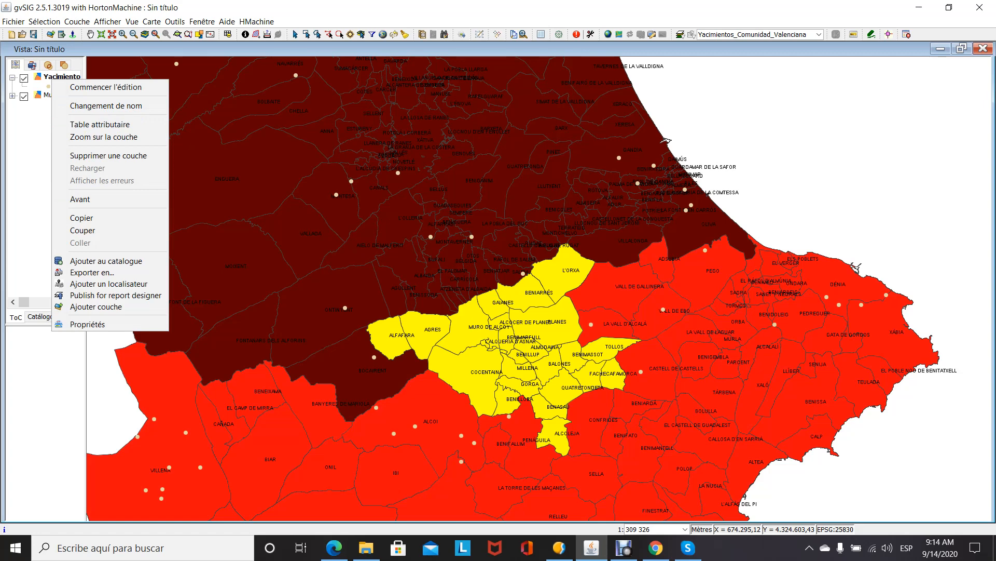
{"action": "left_click", "coordinate": [92, 272]}
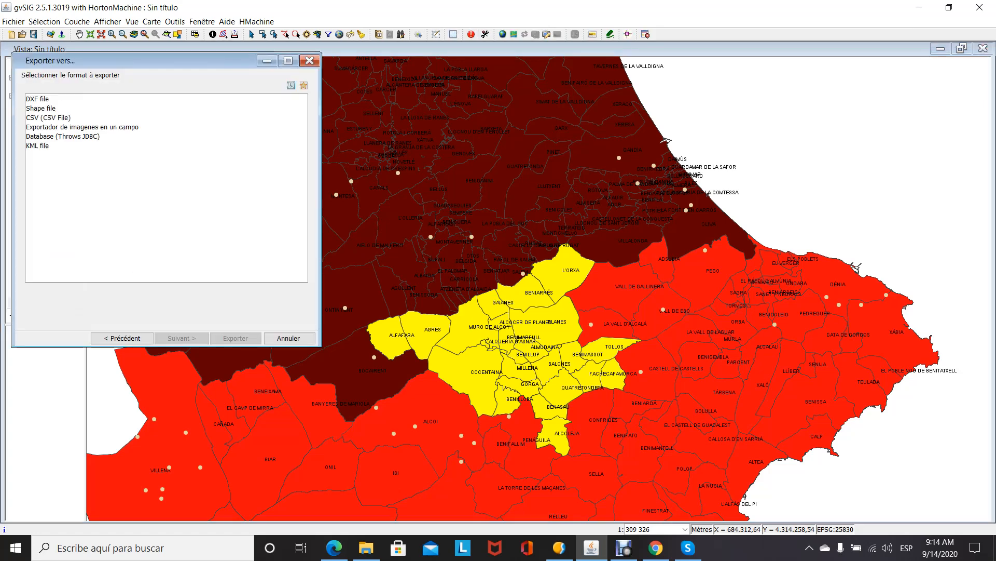
{"action": "left_click", "coordinate": [38, 99]}
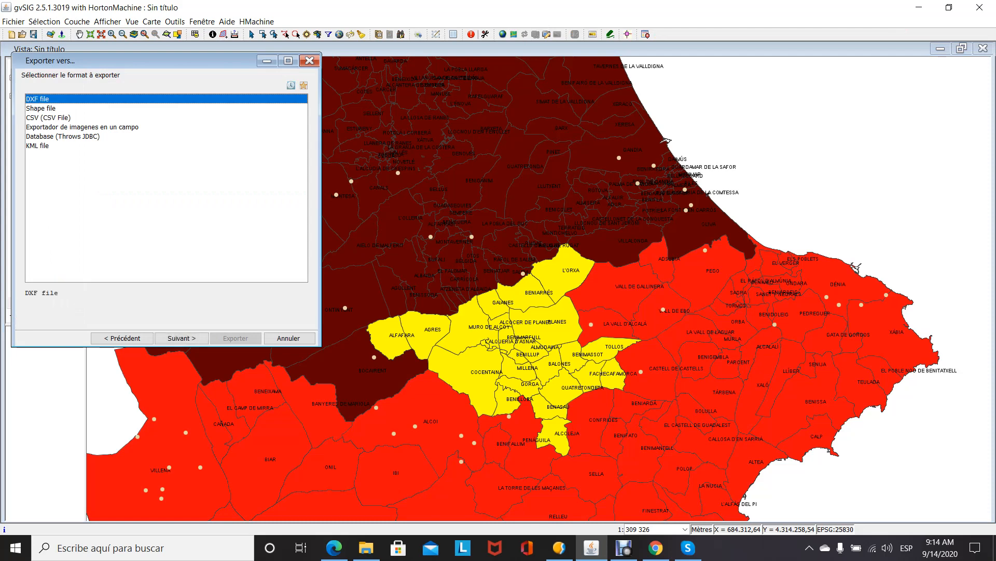
{"action": "left_click", "coordinate": [41, 108]}
{"action": "left_click", "coordinate": [181, 338]}
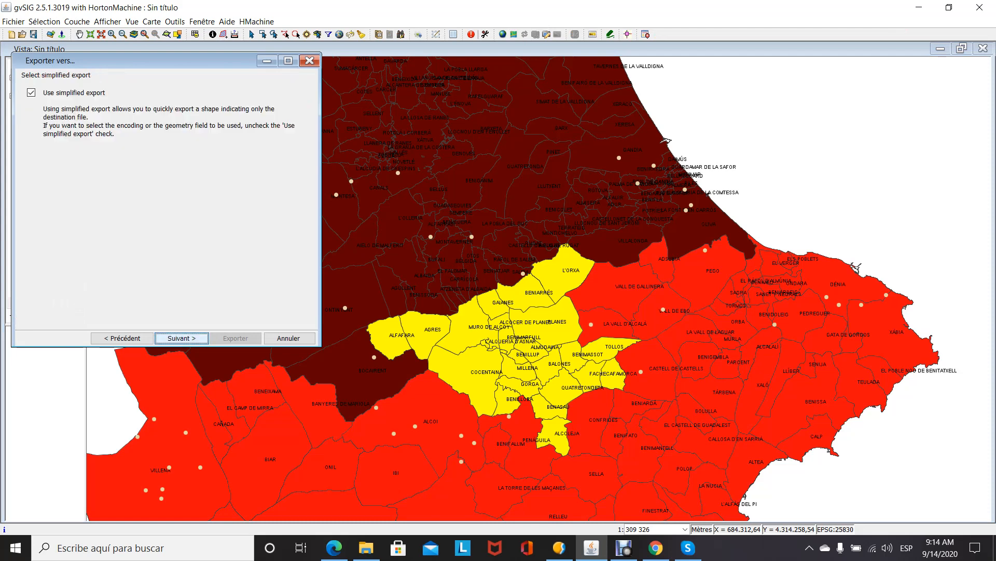
{"action": "left_click", "coordinate": [182, 338]}
Set the export destination to a desktop file named sitesarcheologiaues_elcomtat
{"action": "left_click", "coordinate": [302, 91]}
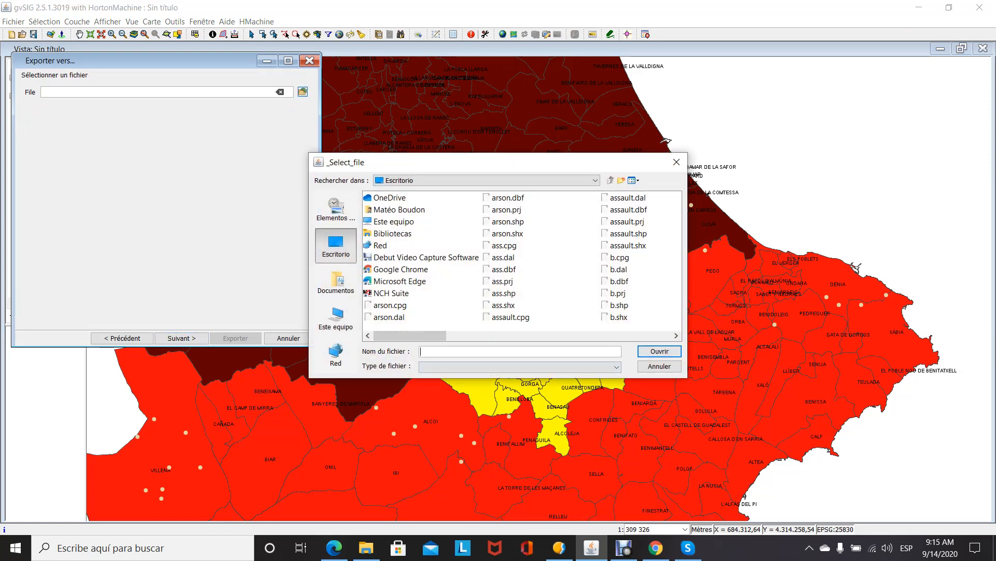
{"action": "type", "text": "sitesarche"}
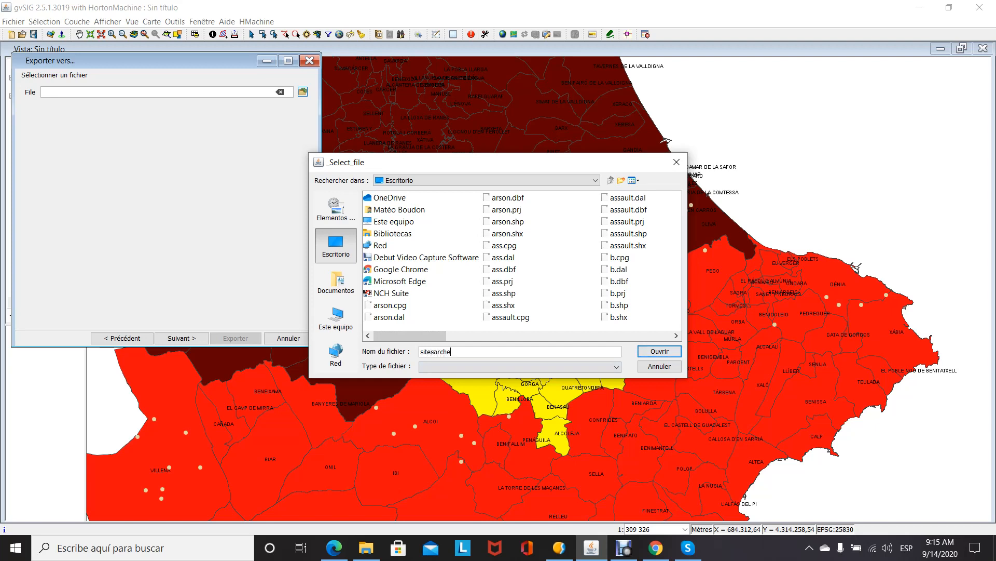
{"action": "type", "text": "ologiaues_elcomtat"}
{"action": "key", "text": "Return"}
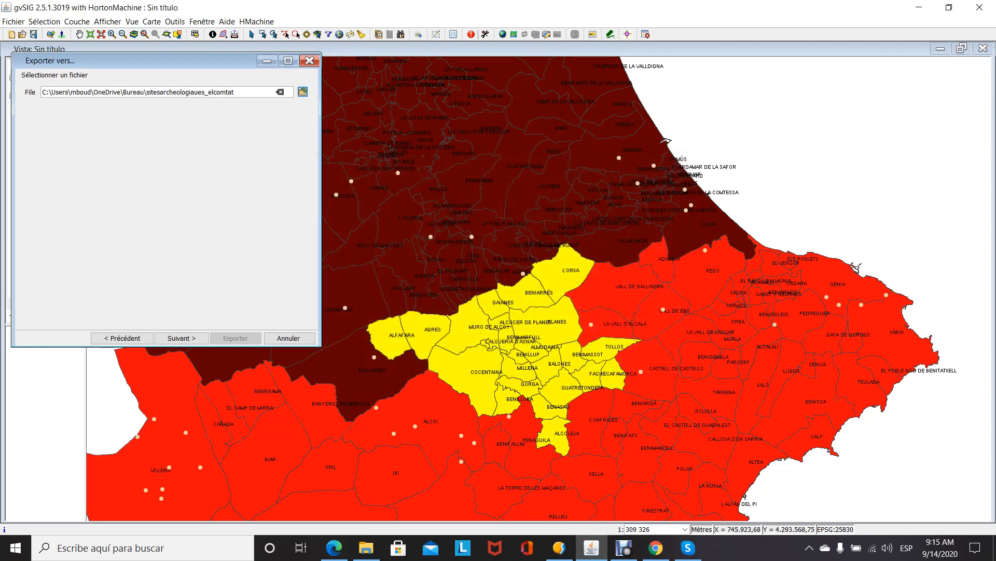
Export only the selected records in the view's projection, EPSG:25830, and add the new layer to the current view
{"action": "left_click", "coordinate": [181, 339]}
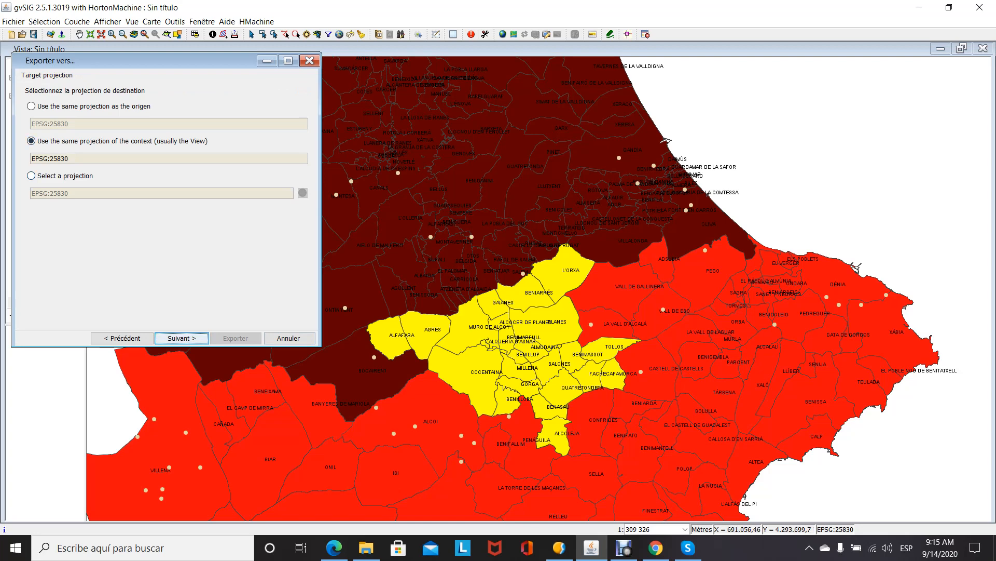
{"action": "left_click", "coordinate": [182, 339]}
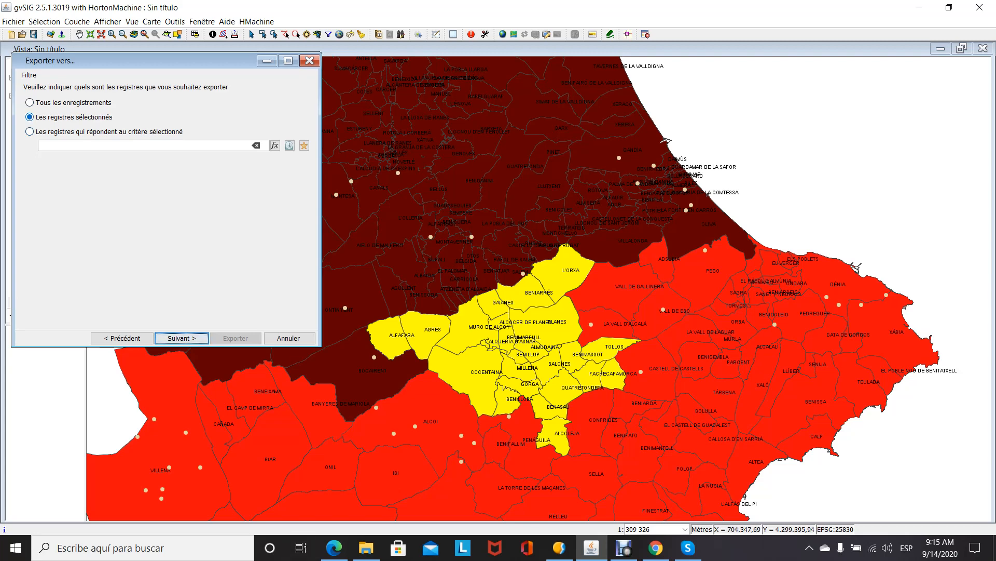
{"action": "left_click", "coordinate": [182, 339]}
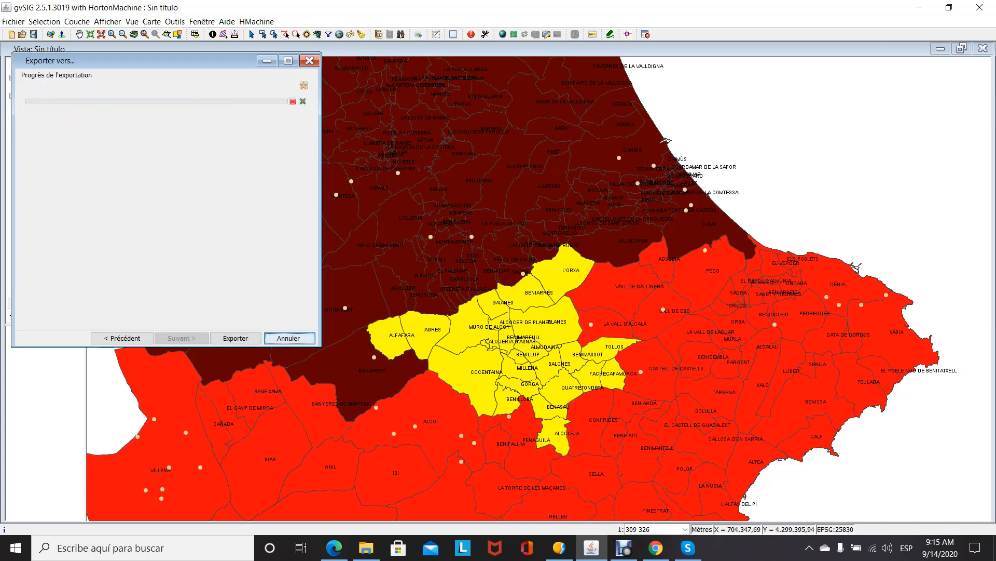
{"action": "left_click", "coordinate": [235, 337]}
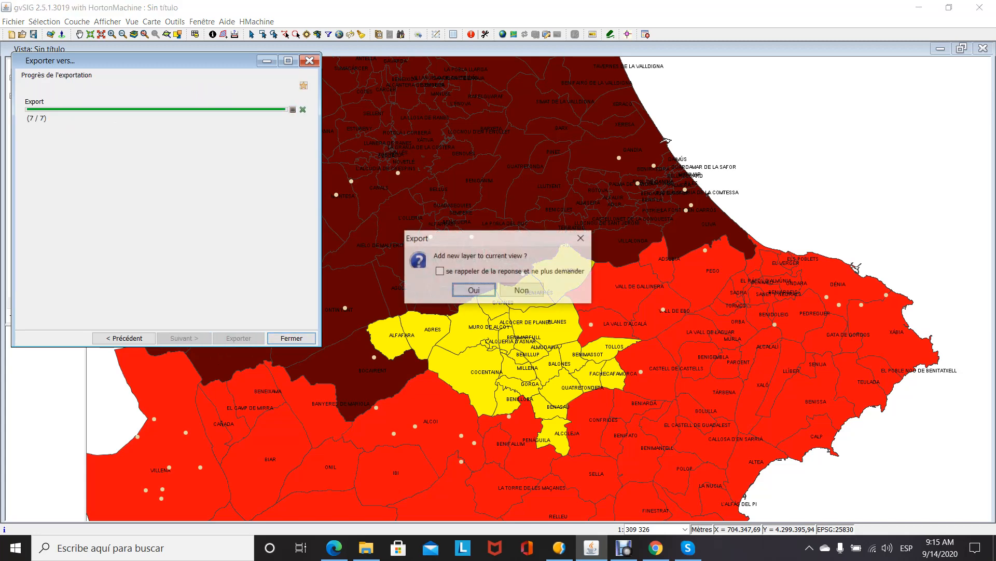
{"action": "key", "text": "Return"}
{"action": "key", "text": "Return"}
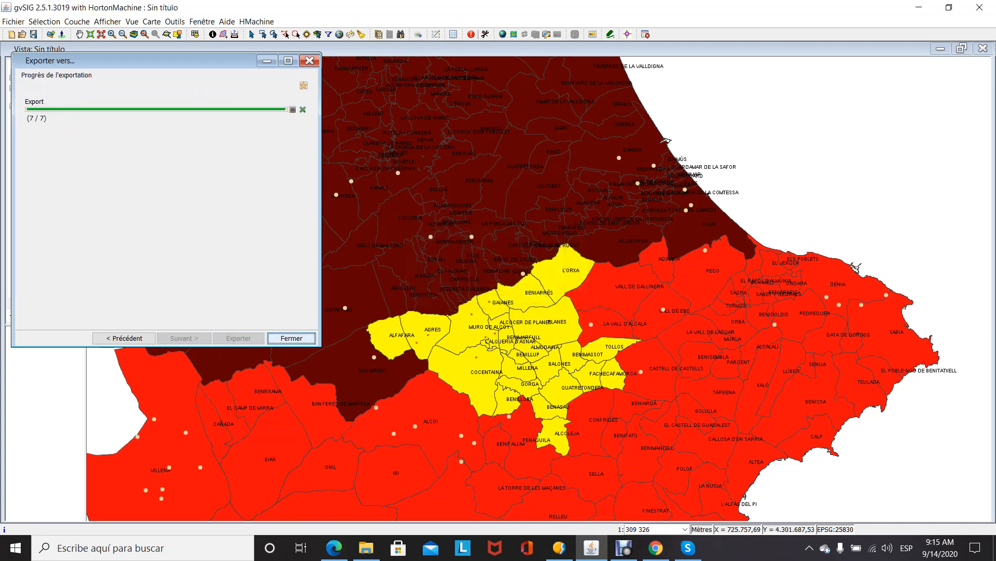
{"action": "key", "text": "Return"}
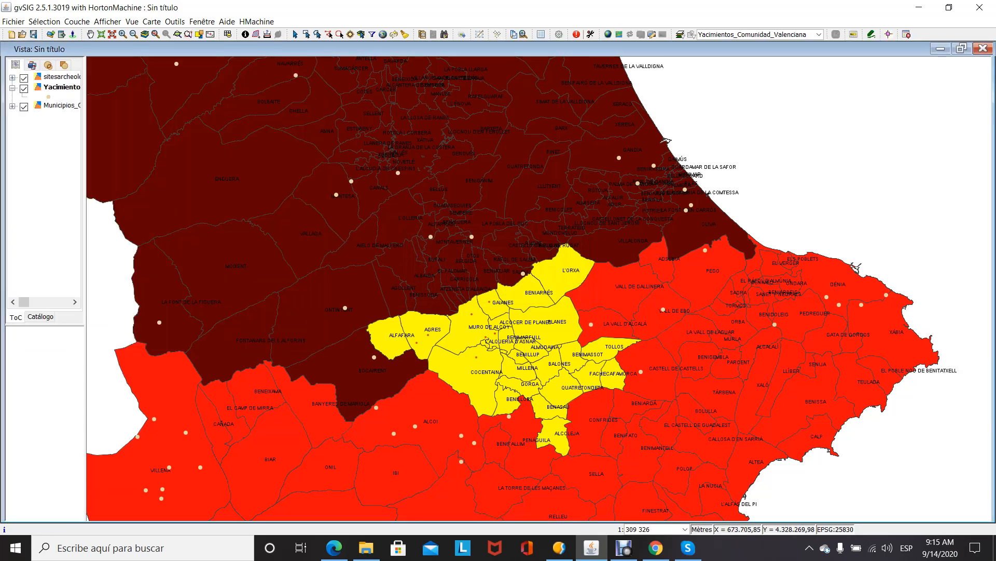
Clear the selection on the Municipios_CV_25830 layer and hide the Yacimientos_Comunidad_Valenciana layer
{"action": "left_click", "coordinate": [62, 106]}
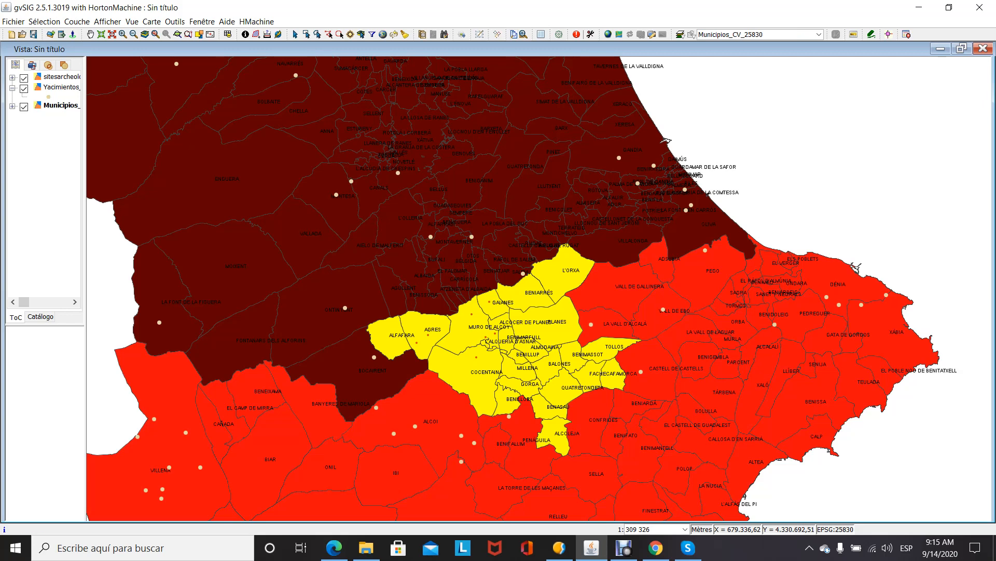
{"action": "left_click", "coordinate": [404, 34]}
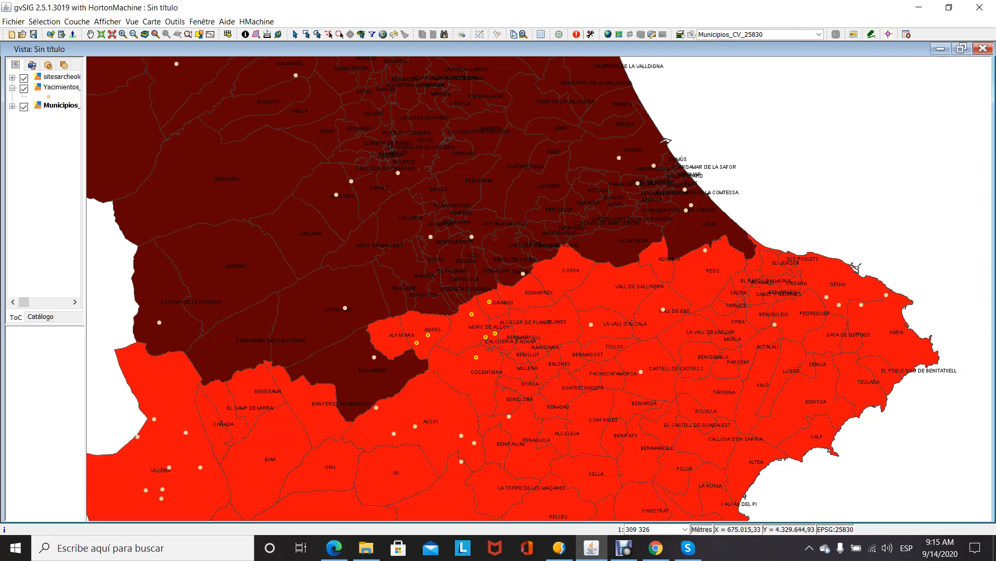
{"action": "left_click", "coordinate": [12, 78]}
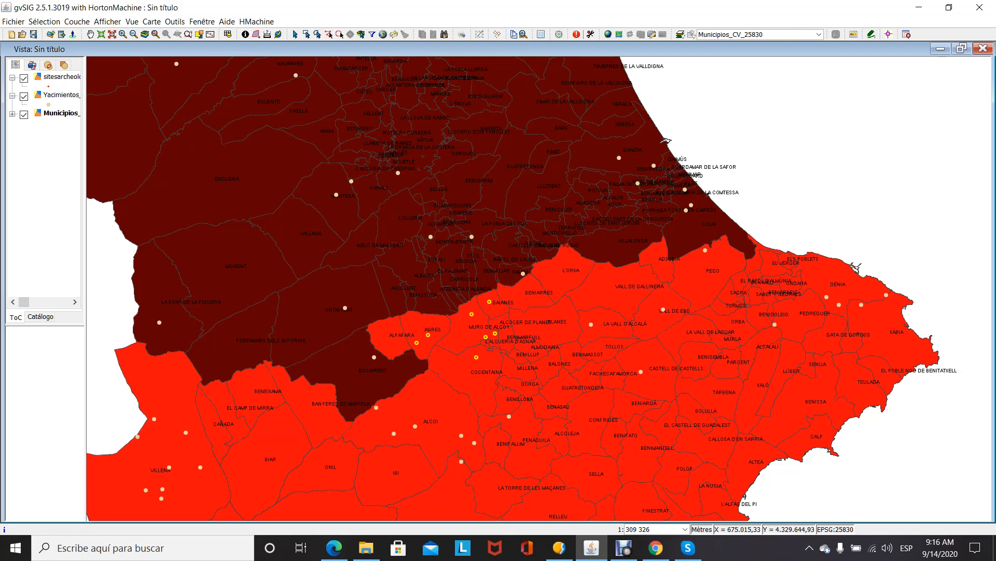
{"action": "left_click", "coordinate": [24, 96]}
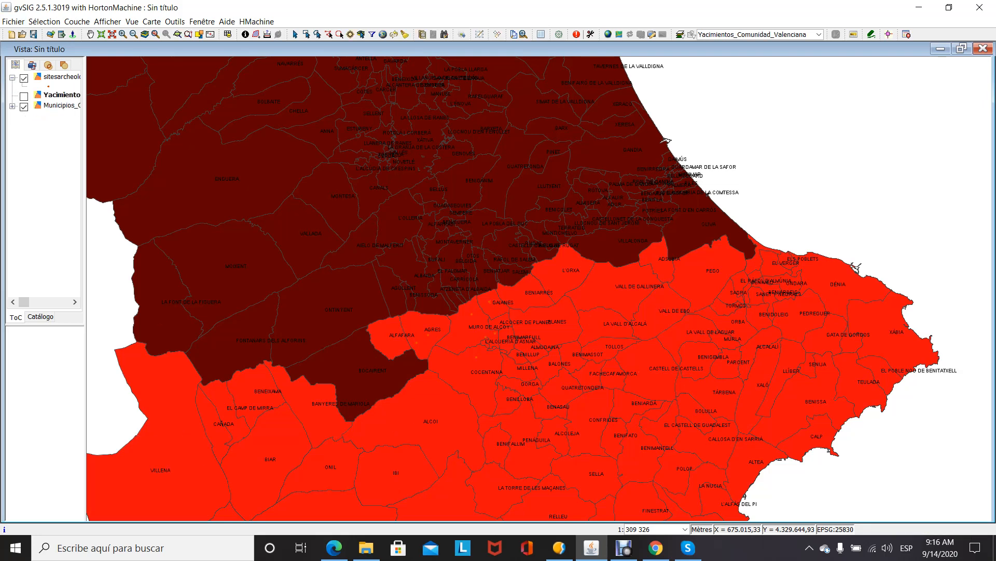
Change the point symbol of the sitesarcheologiaues_elcomtat layer to the Town hall symbol from the POI Cities library
{"action": "double_click", "coordinate": [48, 87]}
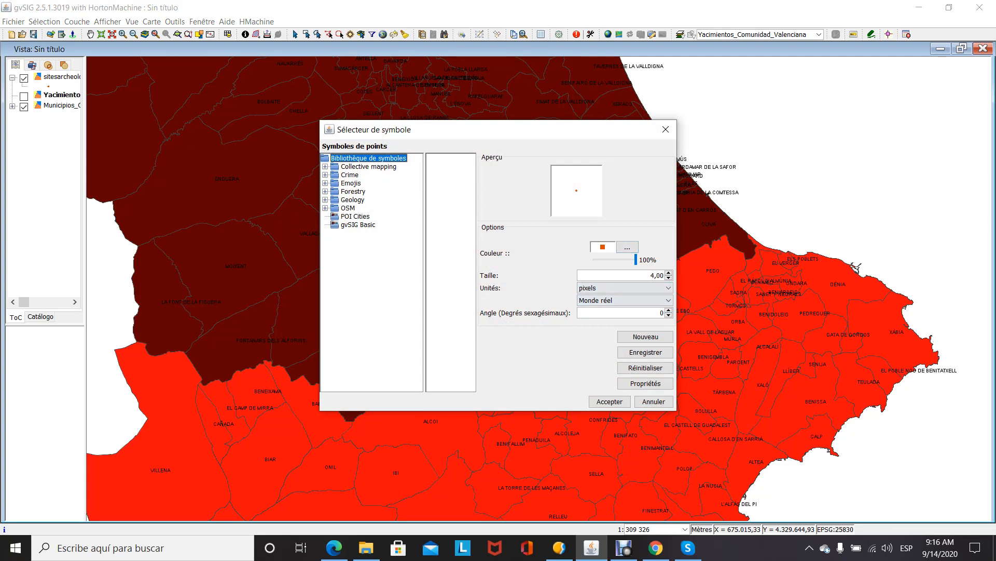
{"action": "left_click", "coordinate": [325, 166]}
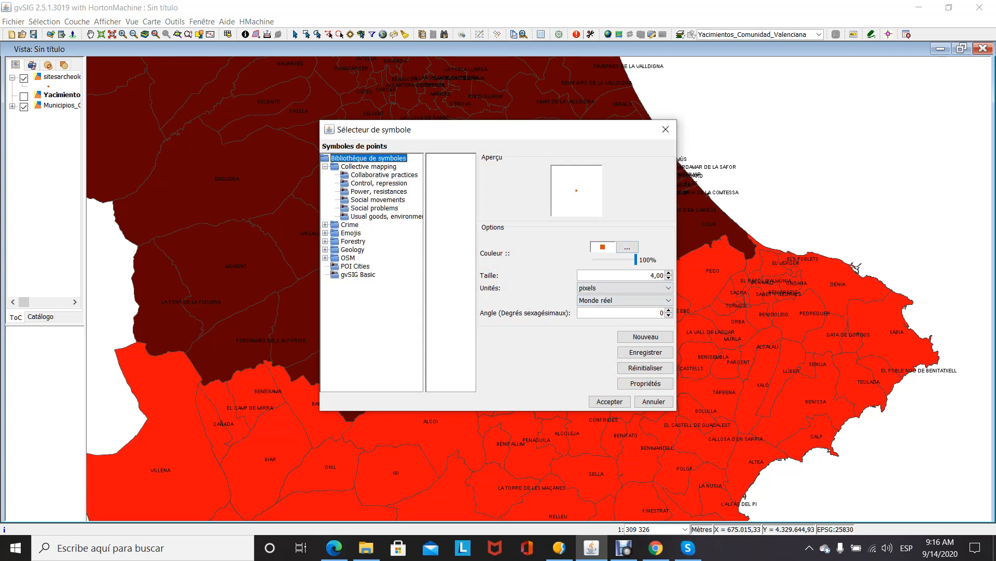
{"action": "left_click", "coordinate": [355, 266]}
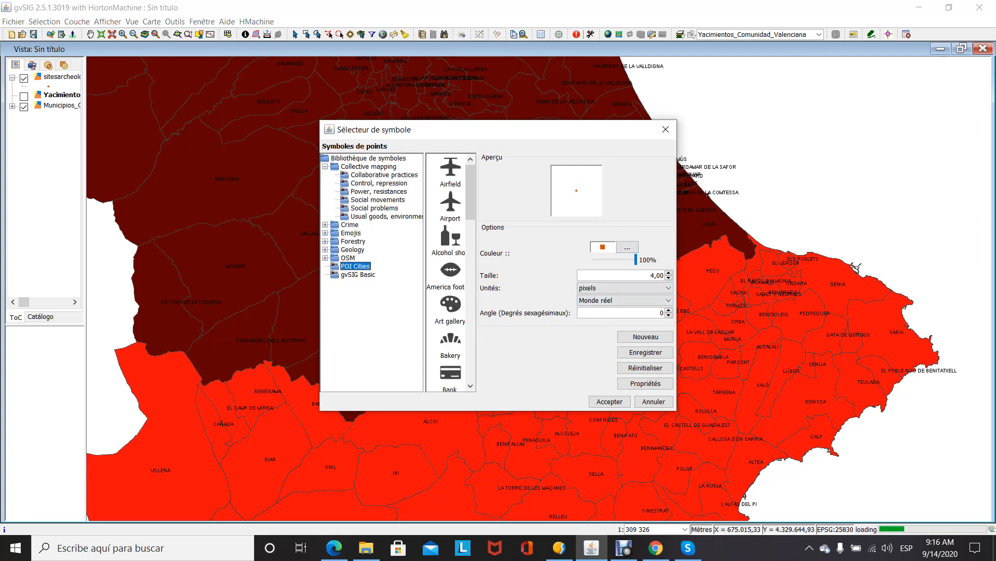
{"action": "left_click_drag", "start_coordinate": [470, 170], "coordinate": [470, 373]}
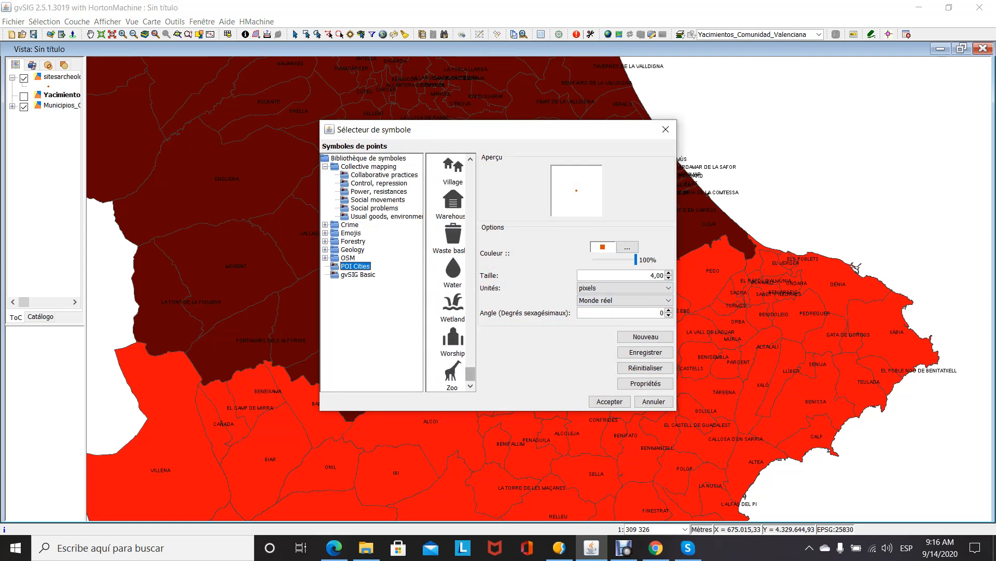
{"action": "scroll", "coordinate": [451, 291], "scroll_direction": "up", "scroll_amount": 3}
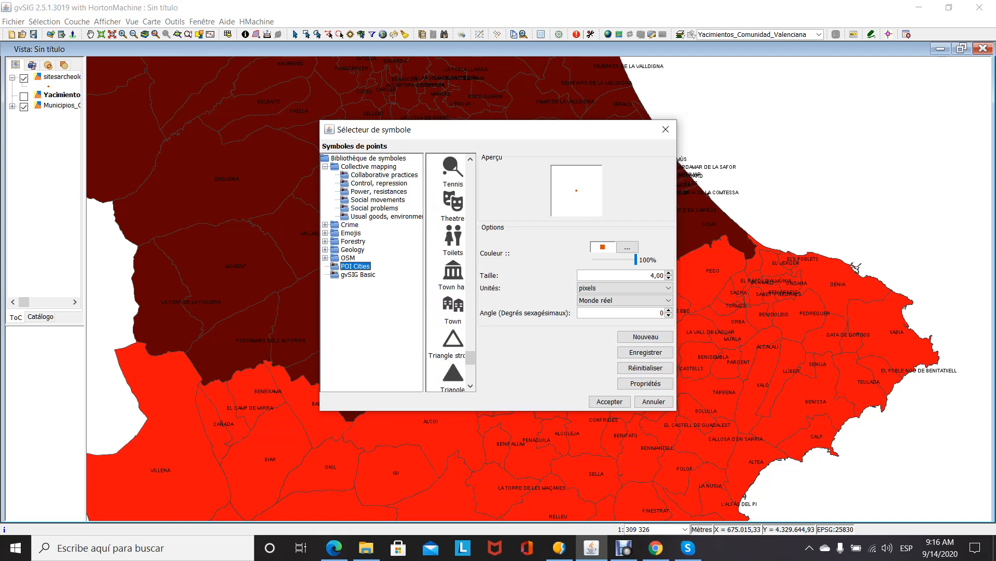
{"action": "left_click", "coordinate": [453, 272]}
{"action": "left_click", "coordinate": [610, 402]}
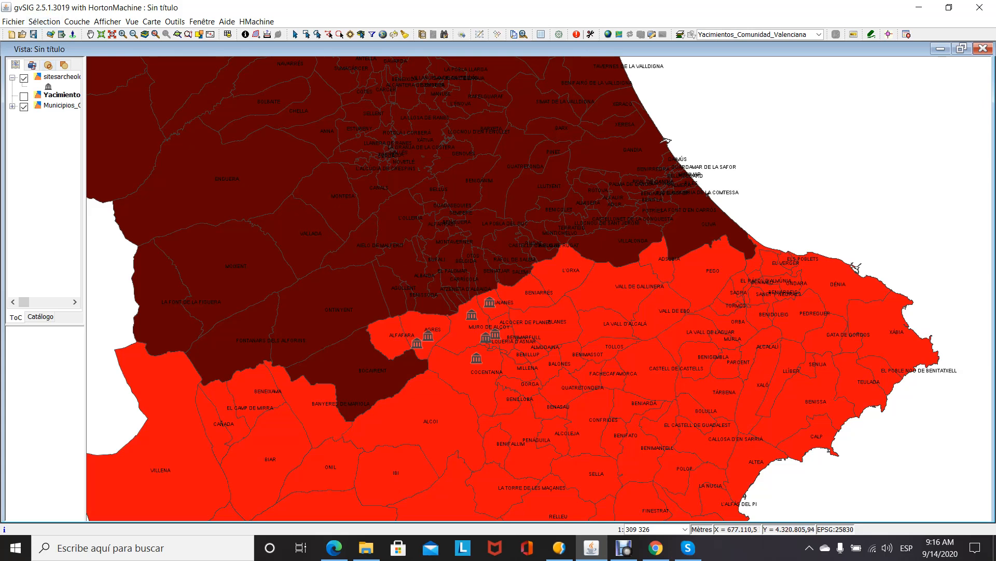
Open the attribute table of the sitesarcheologiaues_elcomtat layer
{"action": "left_click", "coordinate": [60, 77]}
{"action": "right_click", "coordinate": [61, 77]}
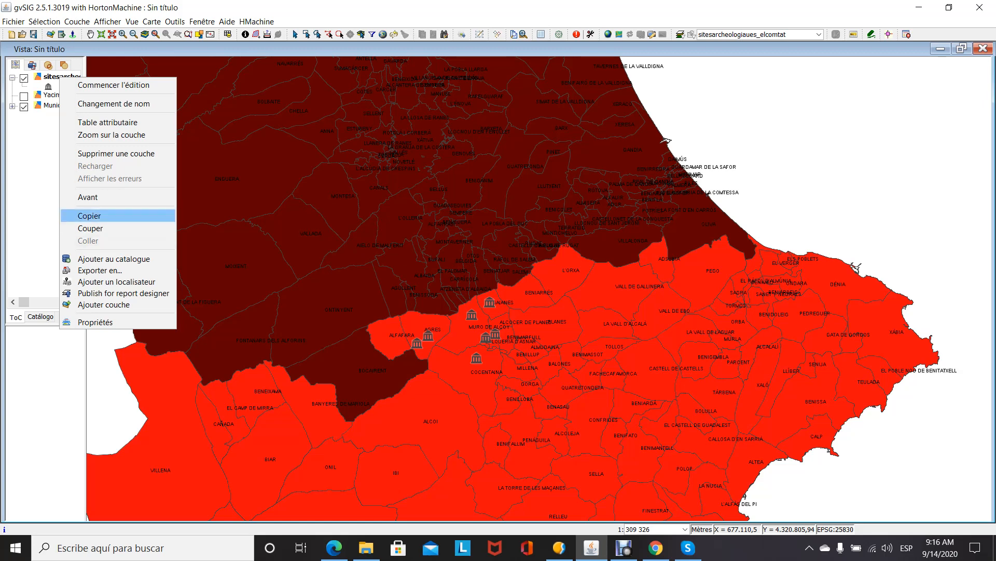
{"action": "left_click", "coordinate": [107, 122]}
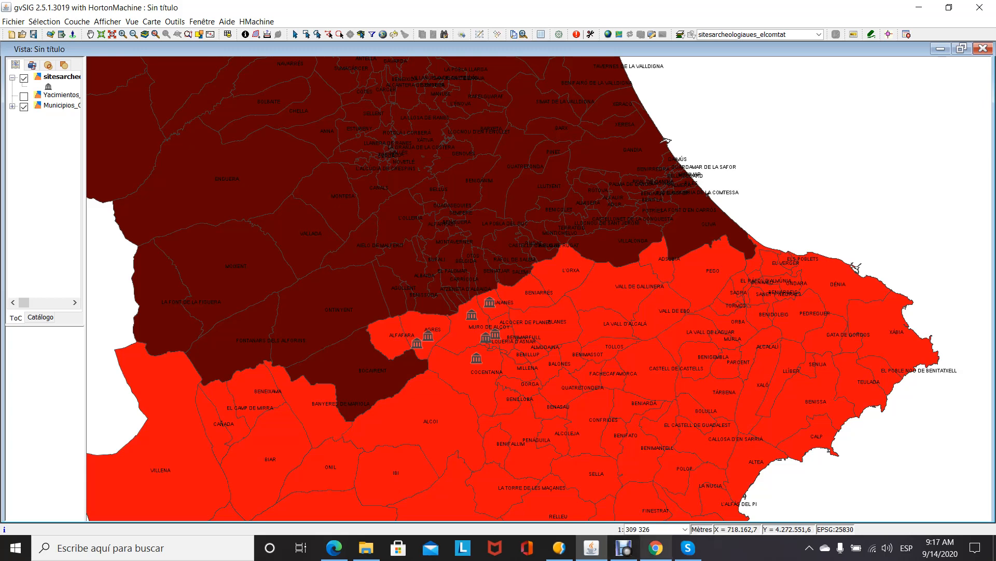
Switch to Chrome and open the Geoportal IDEE website, idee.es, in a new tab
{"action": "left_click", "coordinate": [656, 547]}
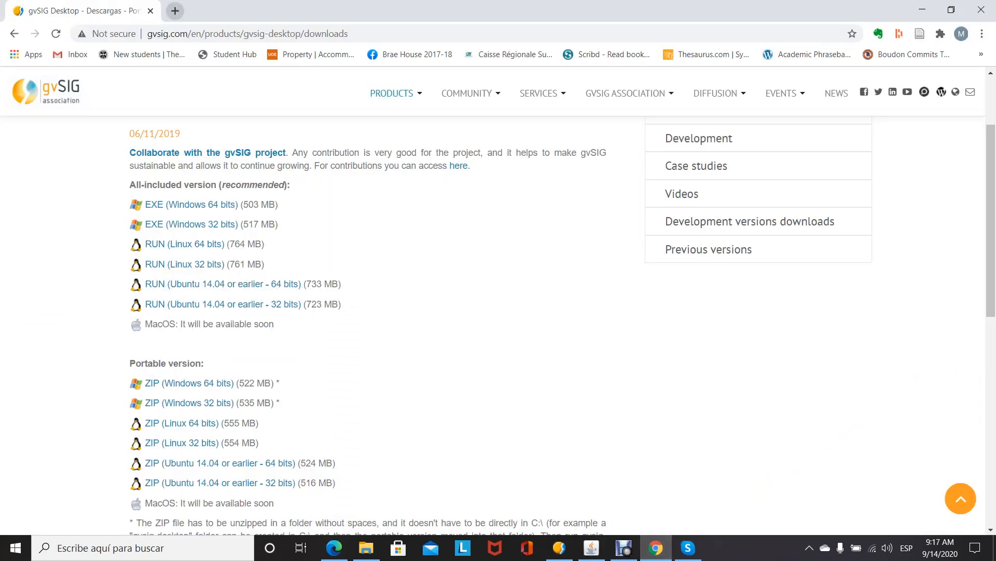
{"action": "left_click", "coordinate": [175, 10]}
{"action": "type", "text": "idee"}
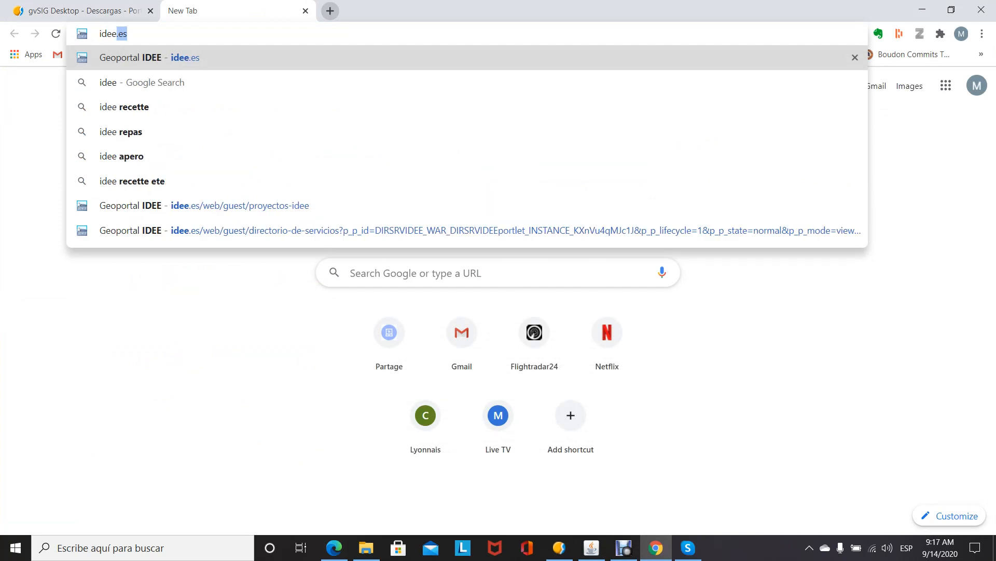
{"action": "key", "text": "Return"}
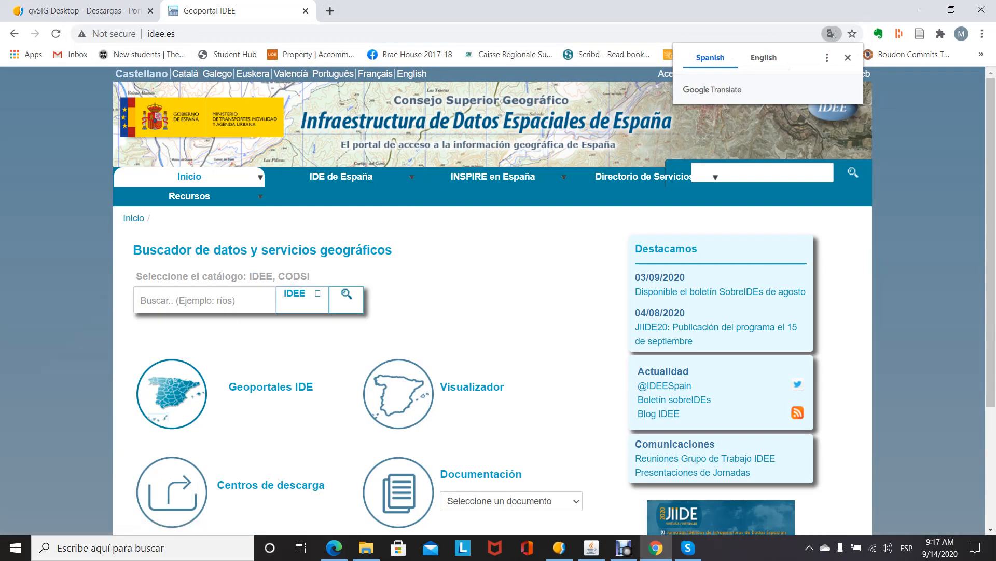
Open the Geoportales IDE page of autonomous-region nodes and close the IDEE home page's original browser tab
{"action": "left_click", "coordinate": [848, 58]}
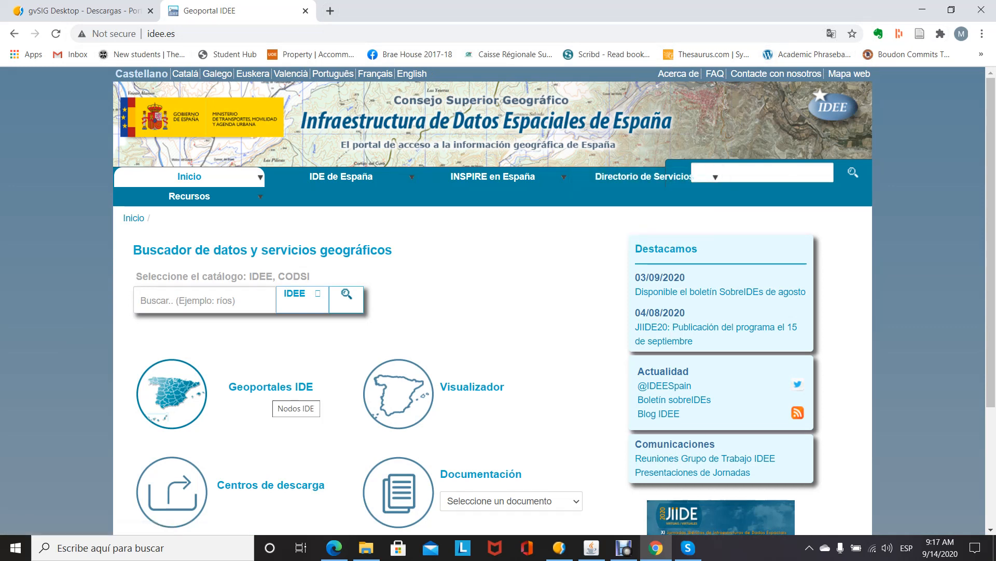
{"action": "left_click", "coordinate": [272, 388]}
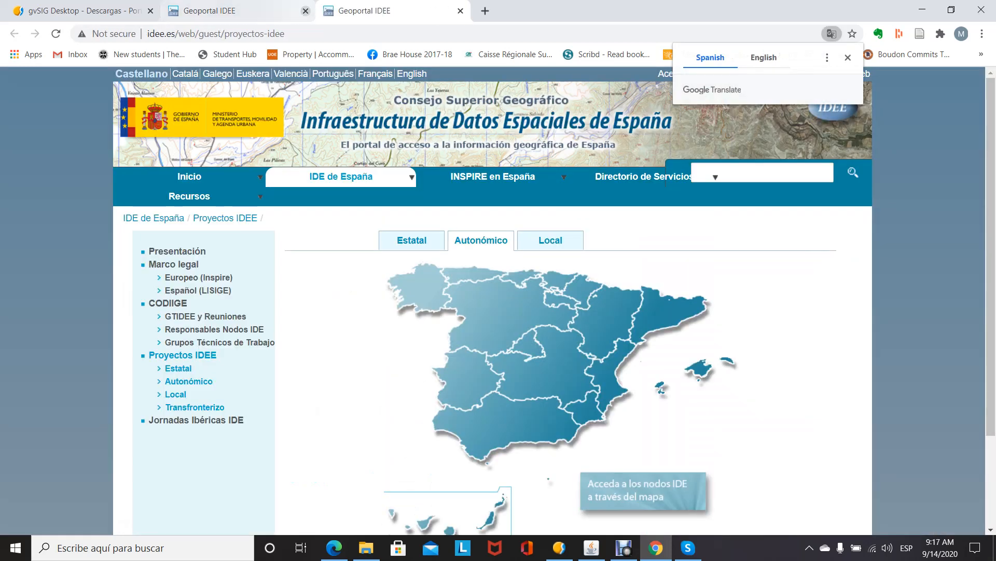
{"action": "left_click", "coordinate": [306, 10]}
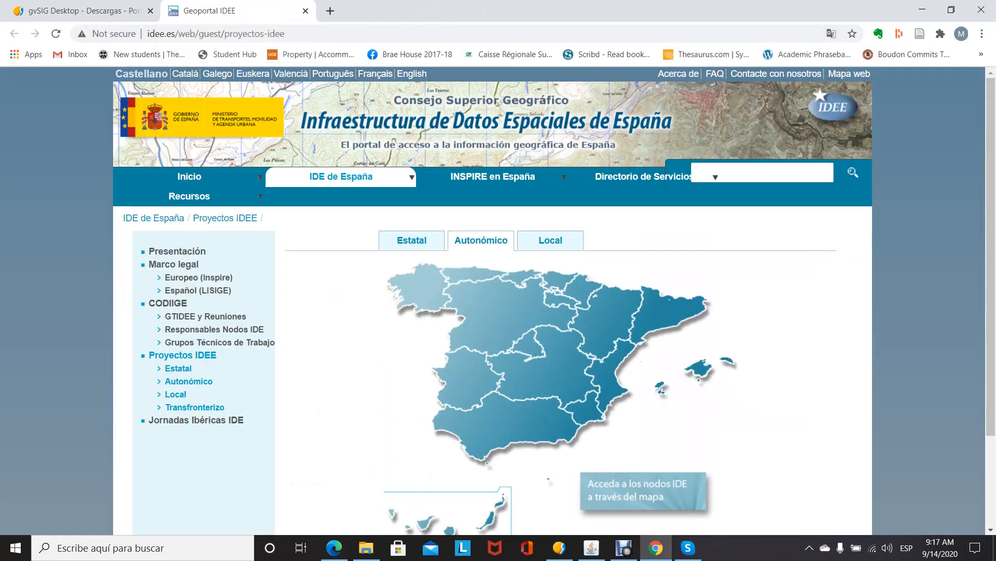
Open the OGC services directory and go to IDEE's entries among the state-level (Estatales) WMS services
{"action": "mouse_move", "coordinate": [645, 177]}
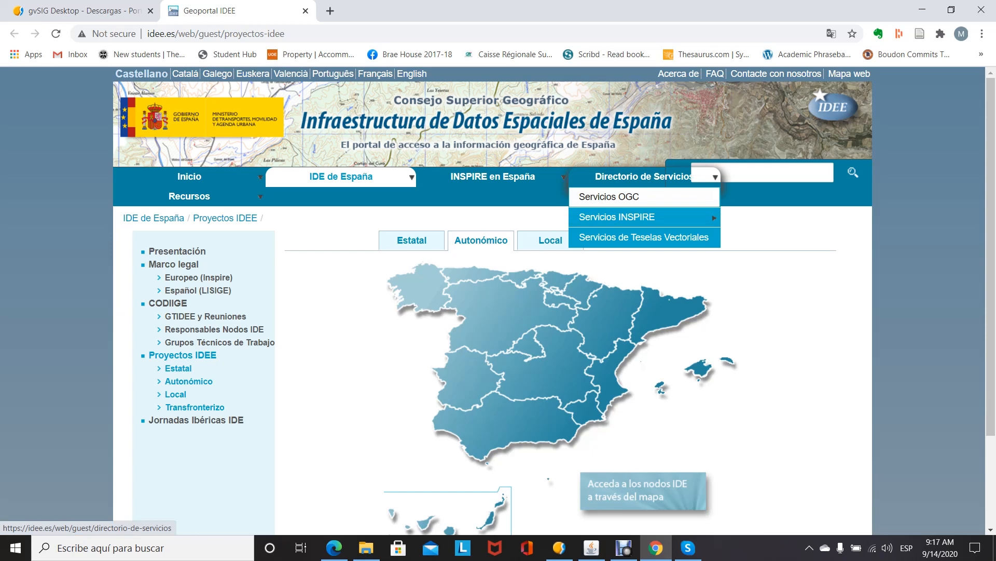
{"action": "left_click", "coordinate": [609, 197]}
{"action": "scroll", "coordinate": [555, 301], "scroll_direction": "down", "scroll_amount": 1}
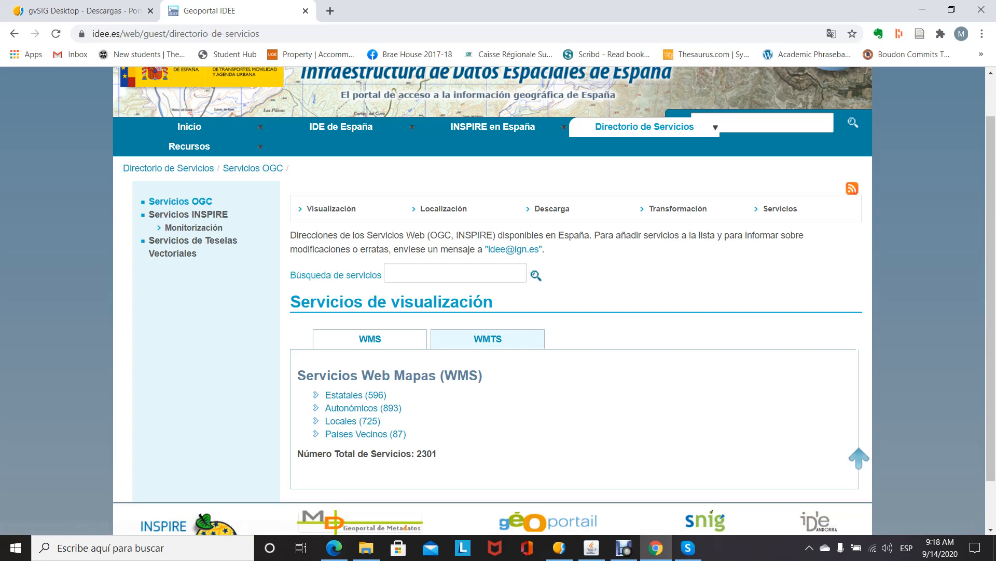
{"action": "left_click_drag", "start_coordinate": [409, 434], "coordinate": [326, 435]}
{"action": "left_click", "coordinate": [345, 394]}
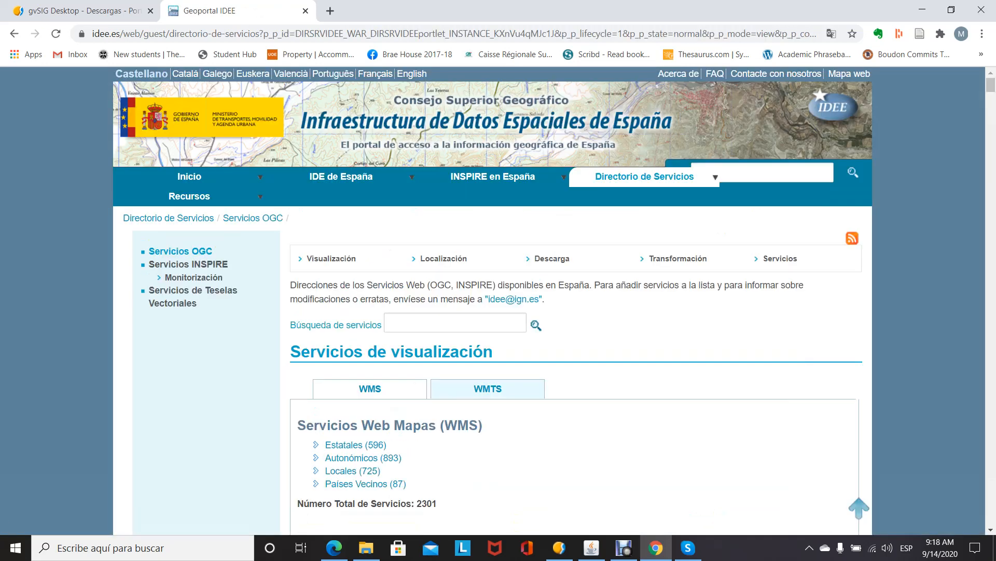
{"action": "scroll", "coordinate": [492, 301], "scroll_direction": "down", "scroll_amount": 3}
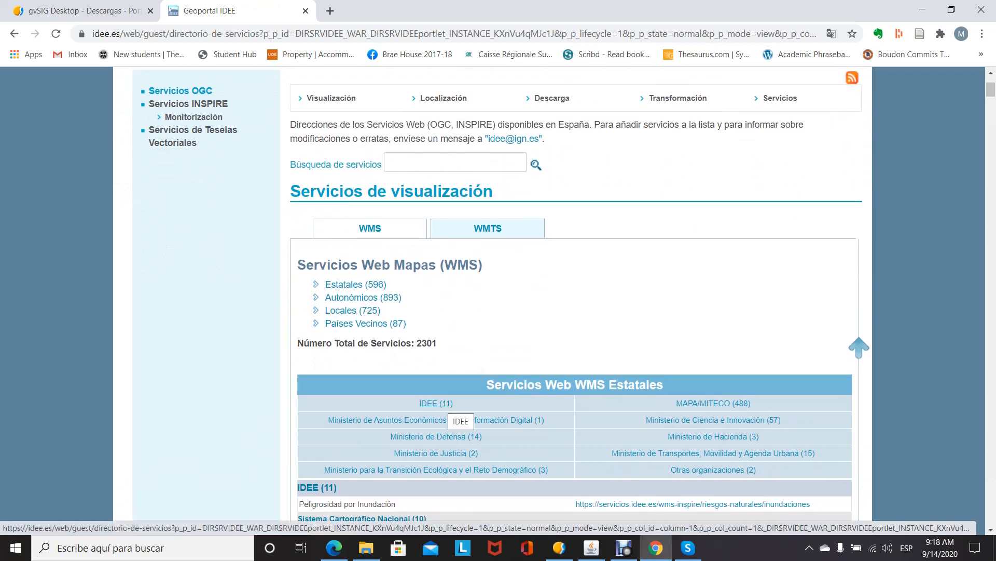
{"action": "left_click", "coordinate": [443, 404]}
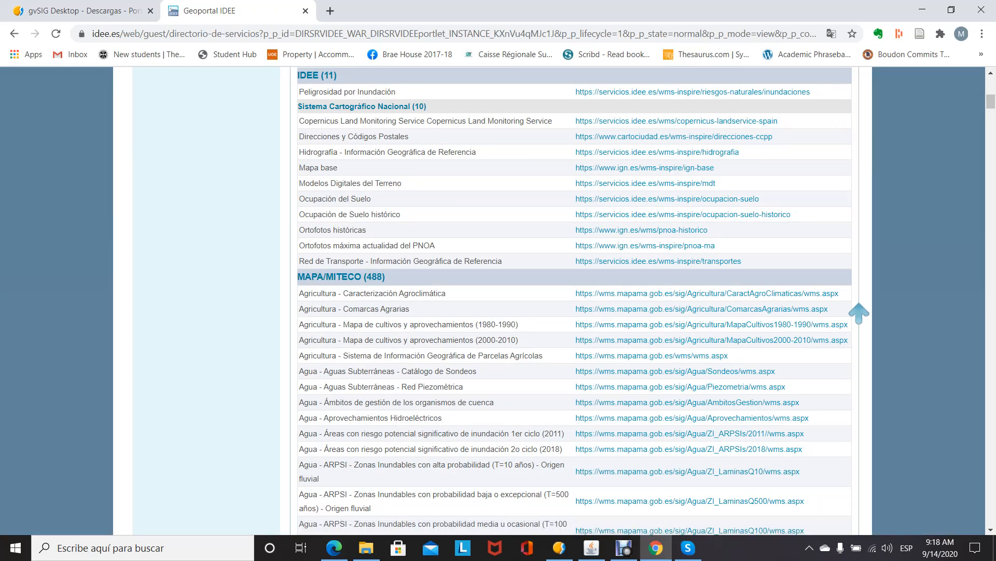
{"action": "left_click_drag", "start_coordinate": [299, 245], "coordinate": [435, 245]}
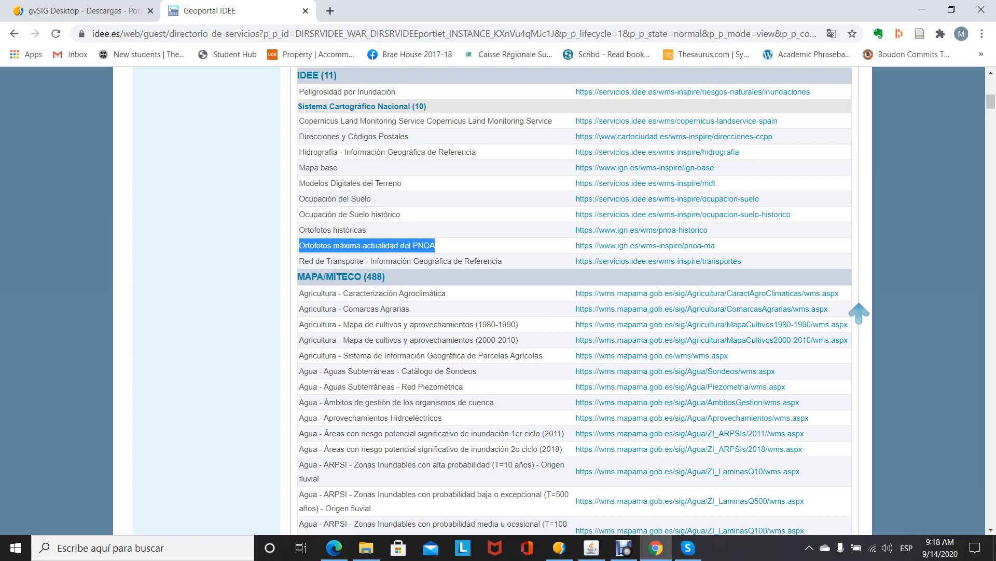
{"action": "left_click", "coordinate": [471, 245]}
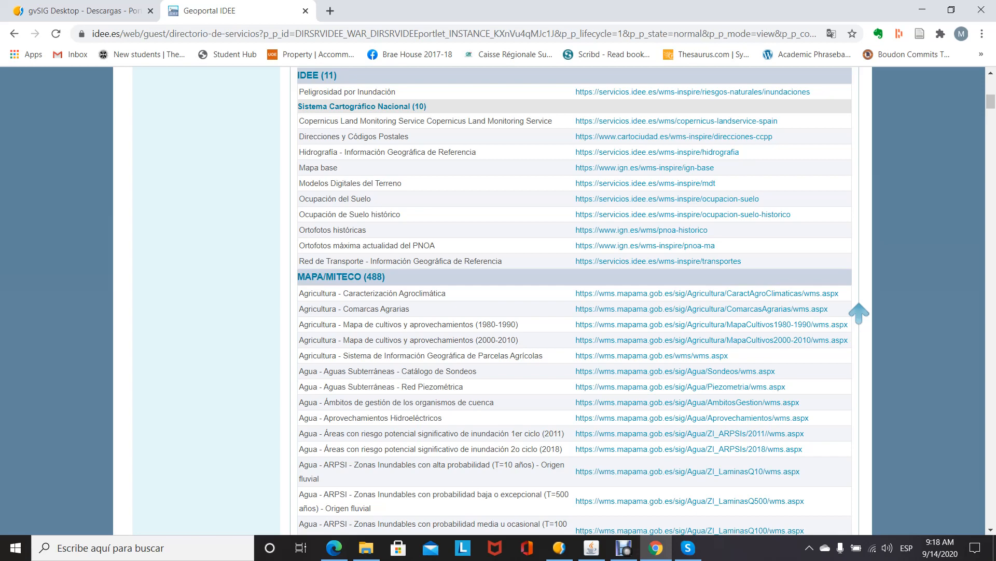
{"action": "left_click_drag", "start_coordinate": [716, 245], "coordinate": [575, 245]}
{"action": "right_click", "coordinate": [602, 245]}
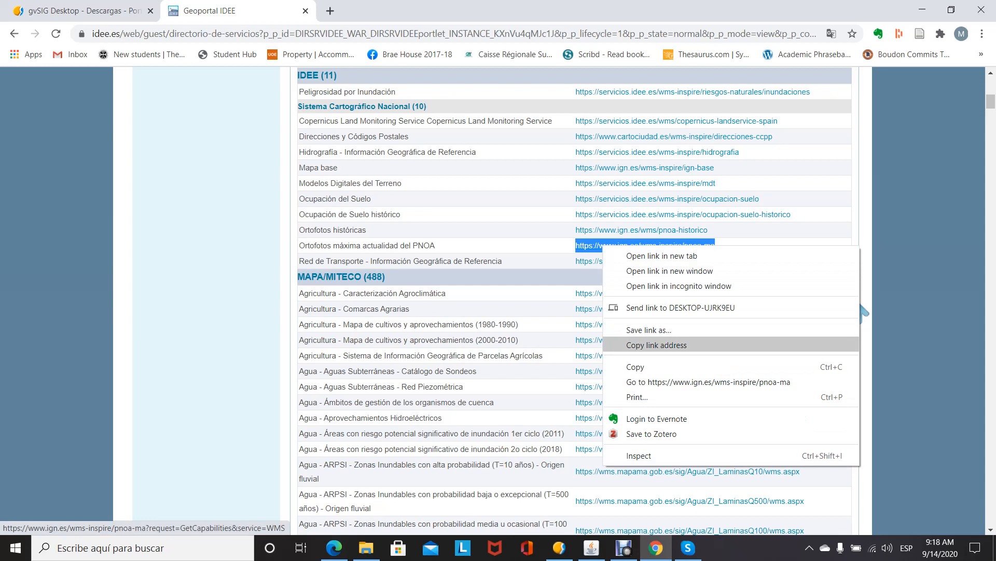
{"action": "left_click", "coordinate": [657, 344]}
{"action": "right_click", "coordinate": [679, 245]}
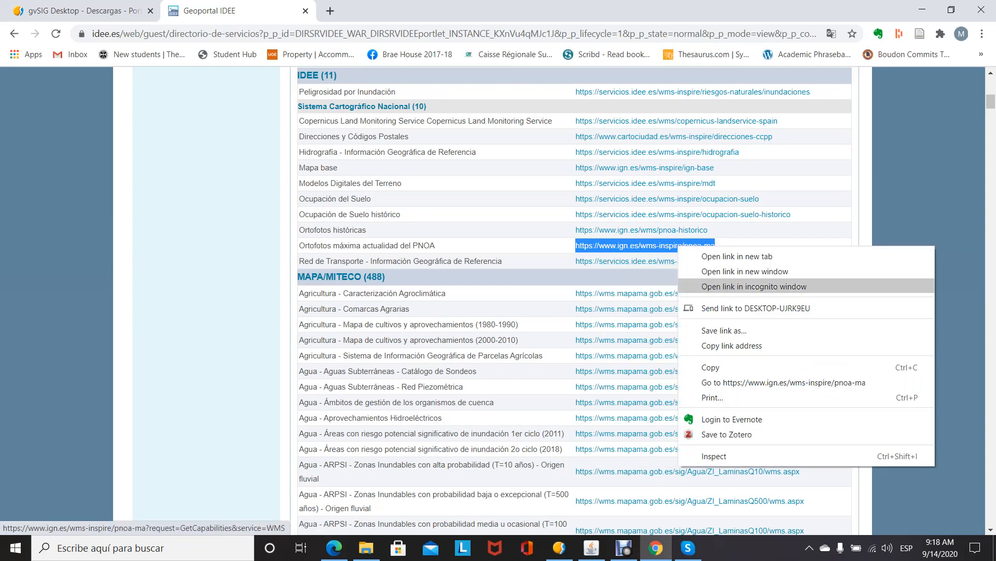
{"action": "left_click", "coordinate": [698, 366]}
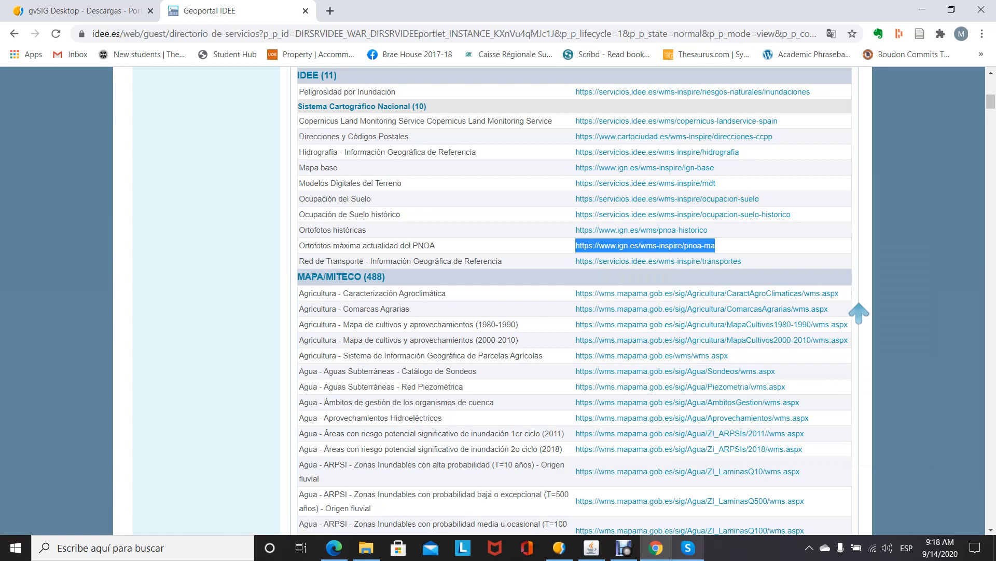
{"action": "left_click", "coordinate": [559, 548]}
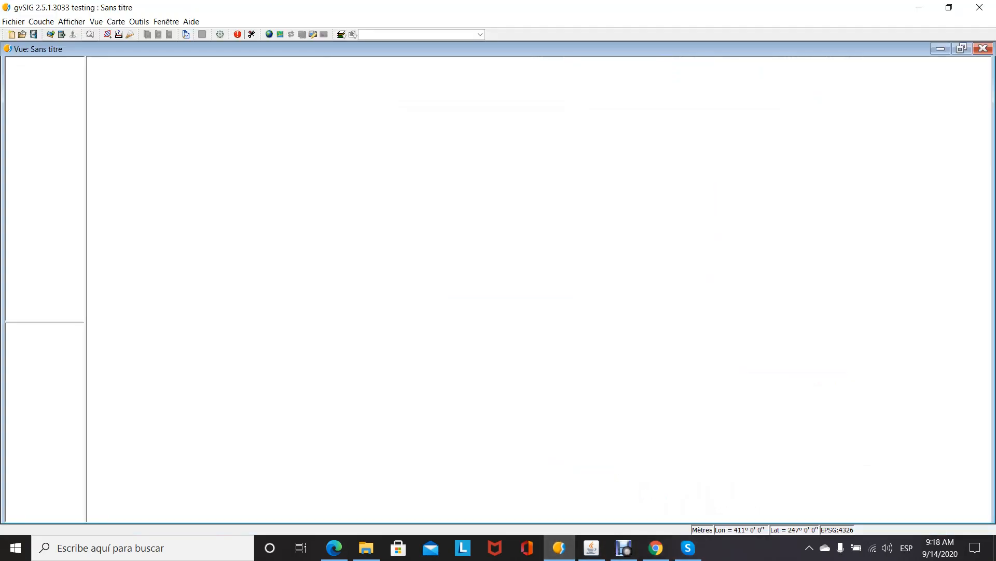
{"action": "left_click", "coordinate": [592, 548]}
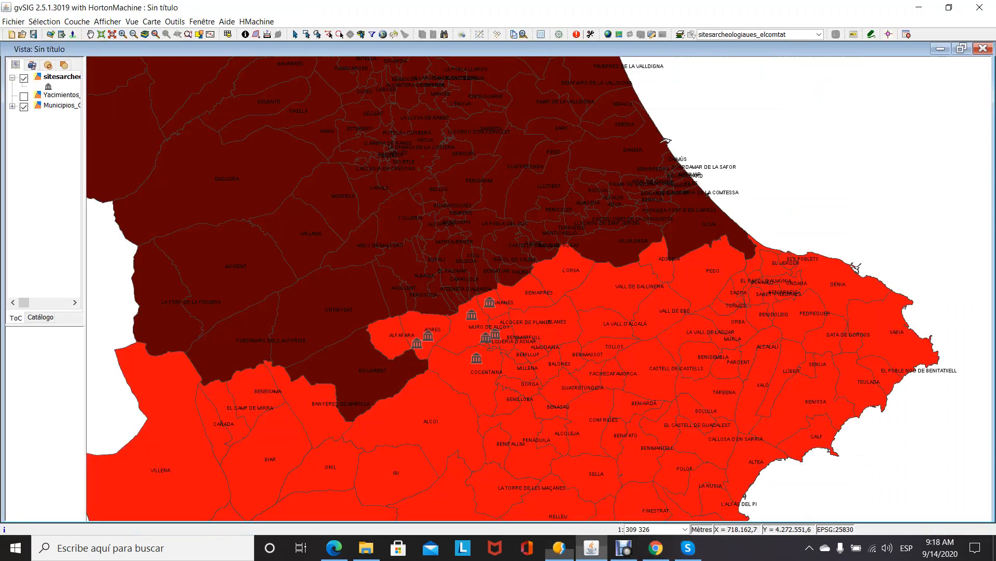
{"action": "scroll", "coordinate": [358, 254], "scroll_direction": "down", "scroll_amount": 2}
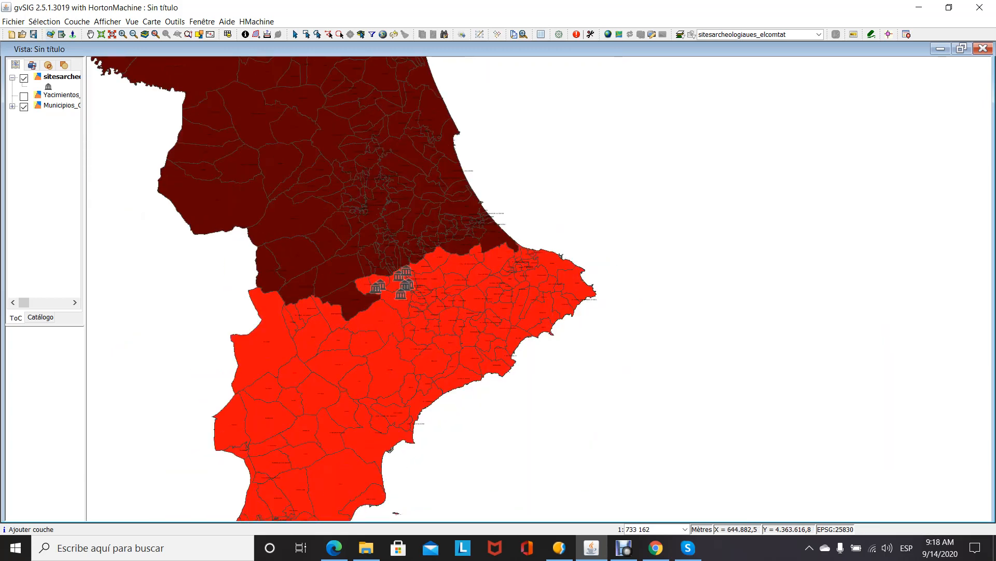
{"action": "left_click", "coordinate": [50, 34]}
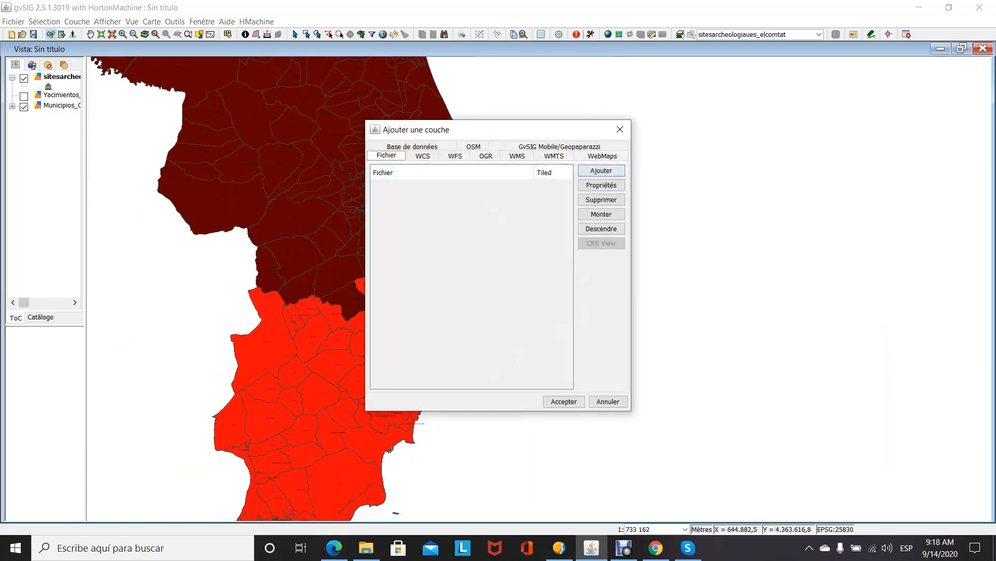
{"action": "left_click", "coordinate": [517, 156]}
{"action": "left_click_drag", "start_coordinate": [504, 180], "coordinate": [369, 180]}
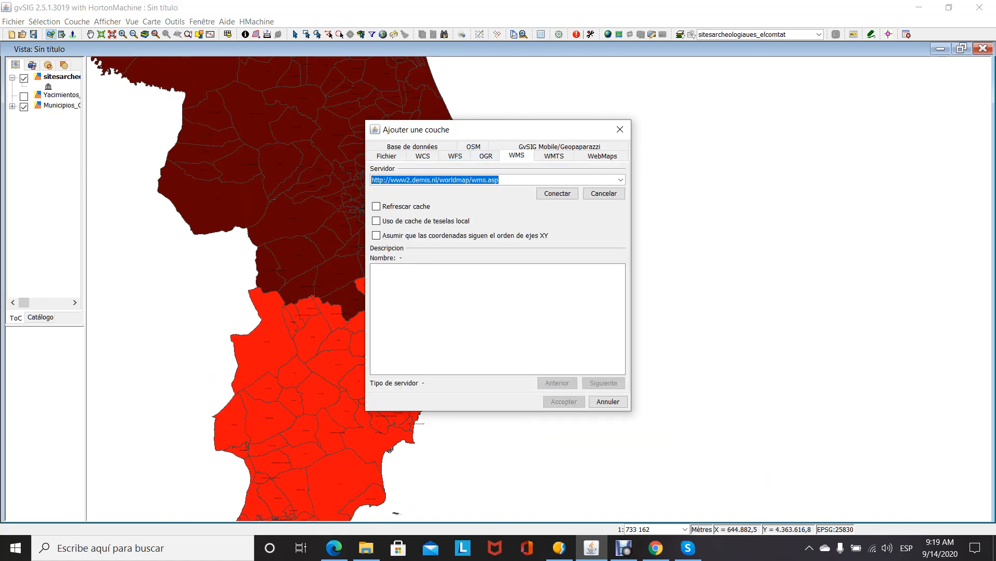
{"action": "key", "text": "BackSpace"}
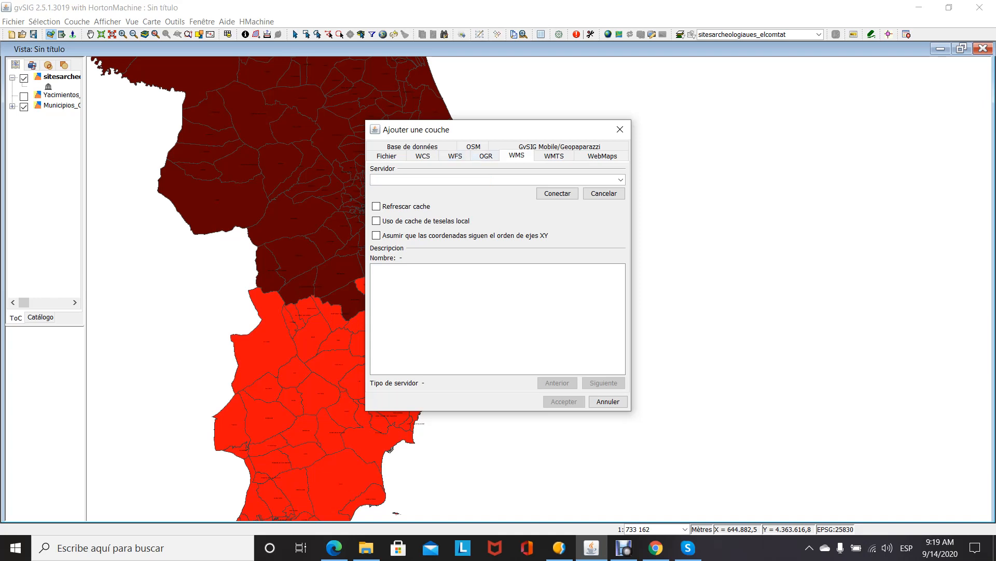
{"action": "key", "text": "ctrl+v"}
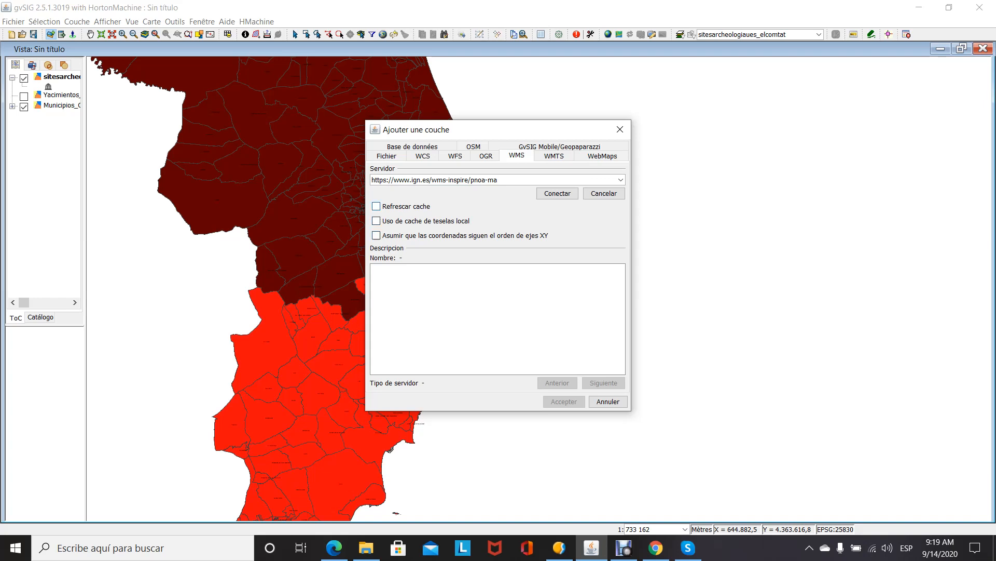
{"action": "left_click", "coordinate": [557, 194]}
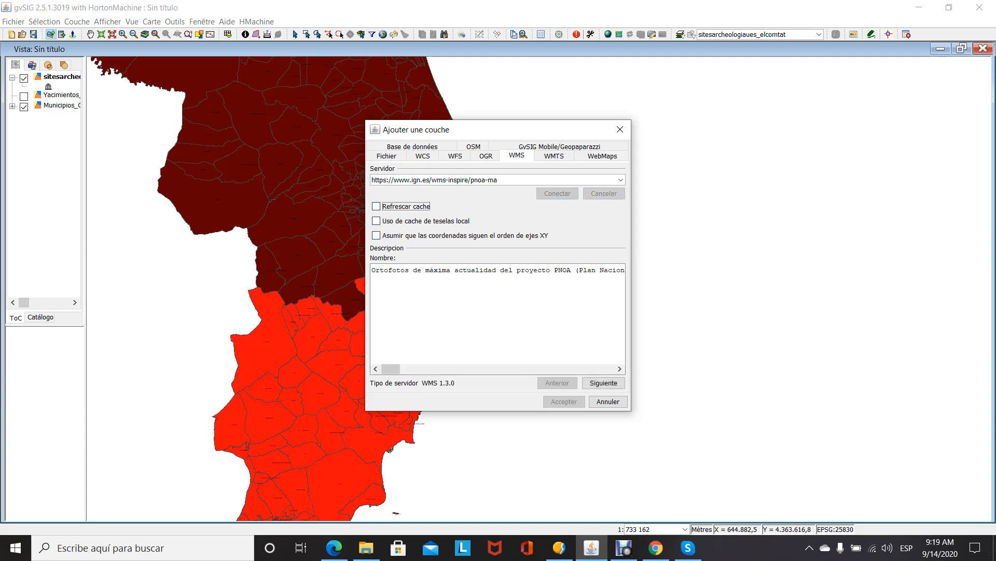
{"action": "mouse_move", "coordinate": [391, 368]}
{"action": "left_mouse_down"}
{"action": "mouse_move", "coordinate": [571, 369]}
{"action": "mouse_move", "coordinate": [391, 369]}
{"action": "left_mouse_up"}
{"action": "left_click", "coordinate": [604, 383]}
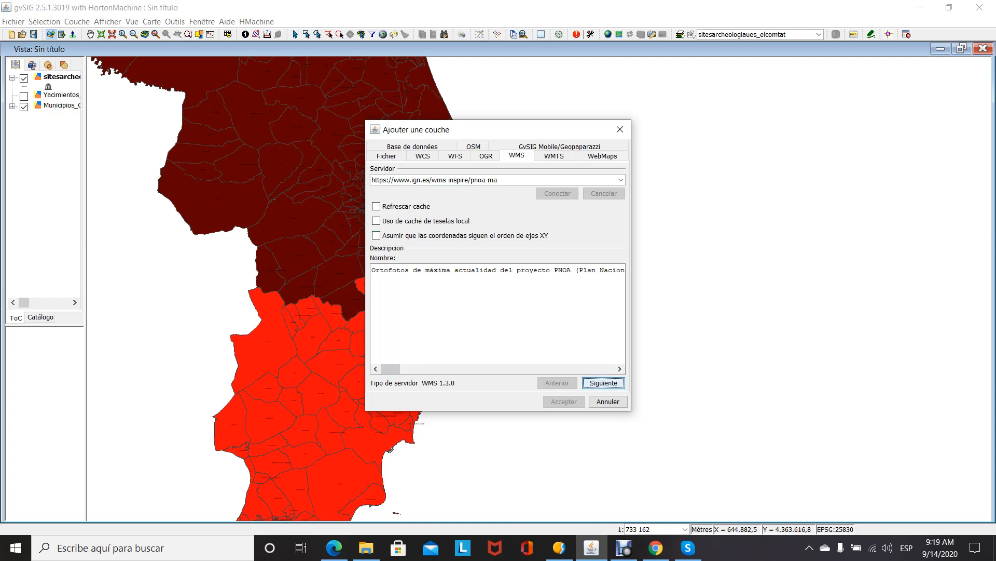
{"action": "left_click", "coordinate": [604, 383]}
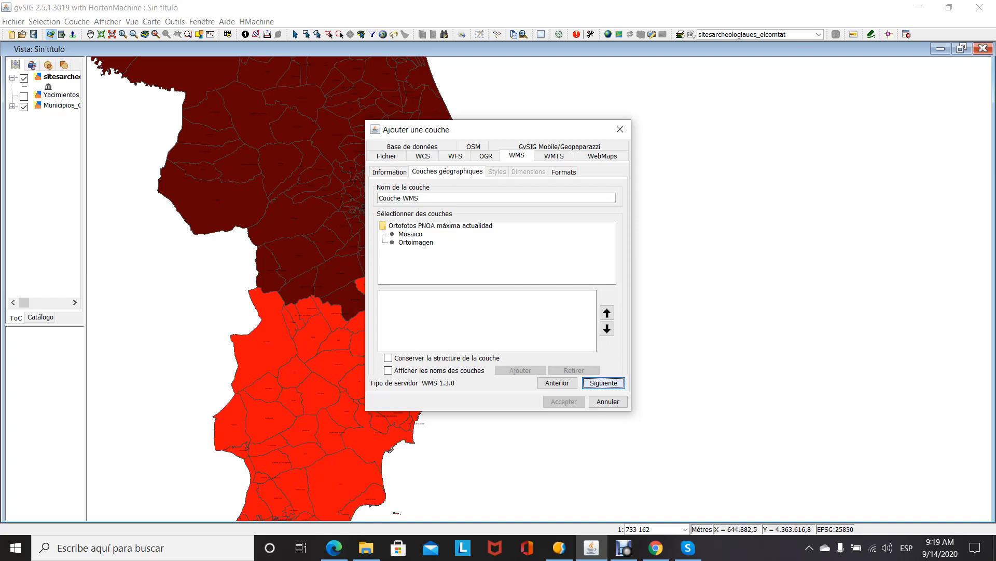
{"action": "double_click", "coordinate": [416, 242]}
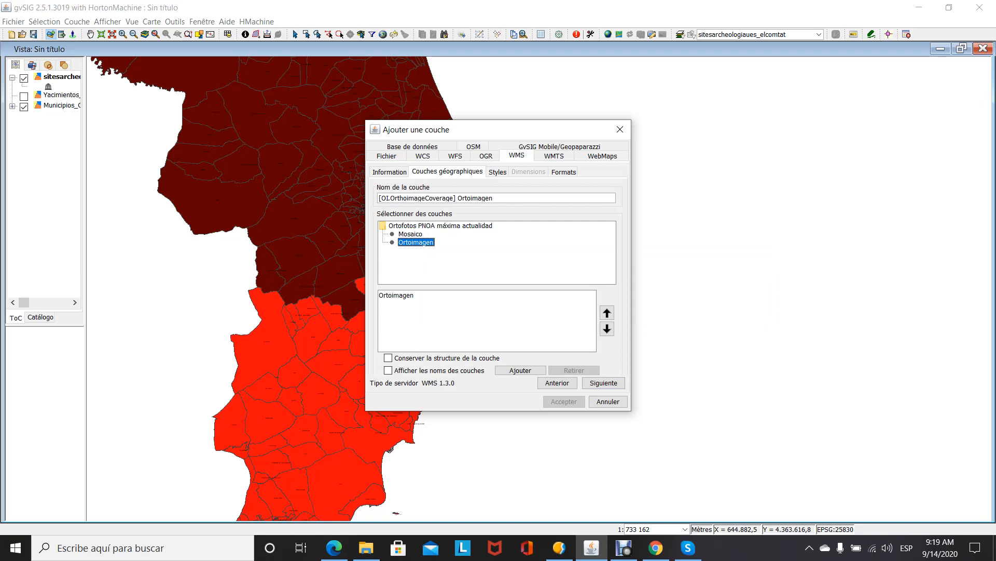
{"action": "left_click", "coordinate": [557, 382]}
{"action": "left_click", "coordinate": [372, 180]}
{"action": "double_click", "coordinate": [496, 180]}
{"action": "left_click", "coordinate": [498, 180]}
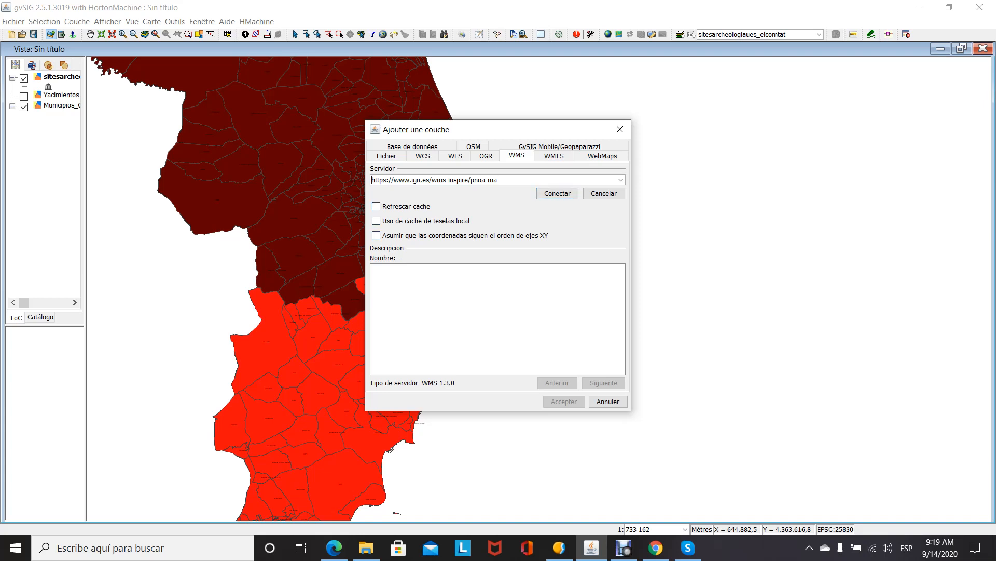
{"action": "left_click", "coordinate": [557, 194]}
Add Ortoimagen to the selected WMS layers and keep its default style
{"action": "left_click", "coordinate": [603, 383]}
{"action": "left_click", "coordinate": [604, 382]}
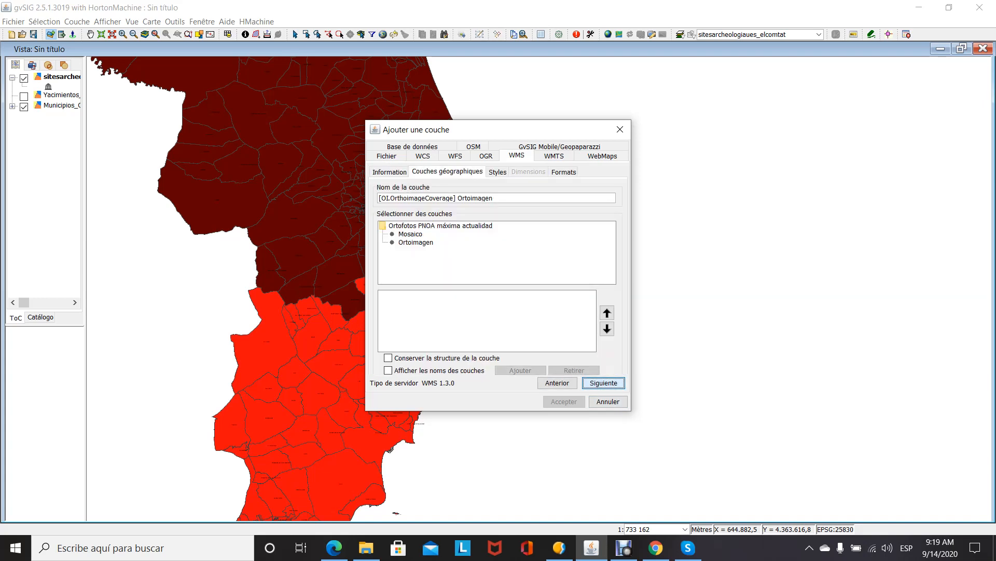
{"action": "double_click", "coordinate": [415, 242]}
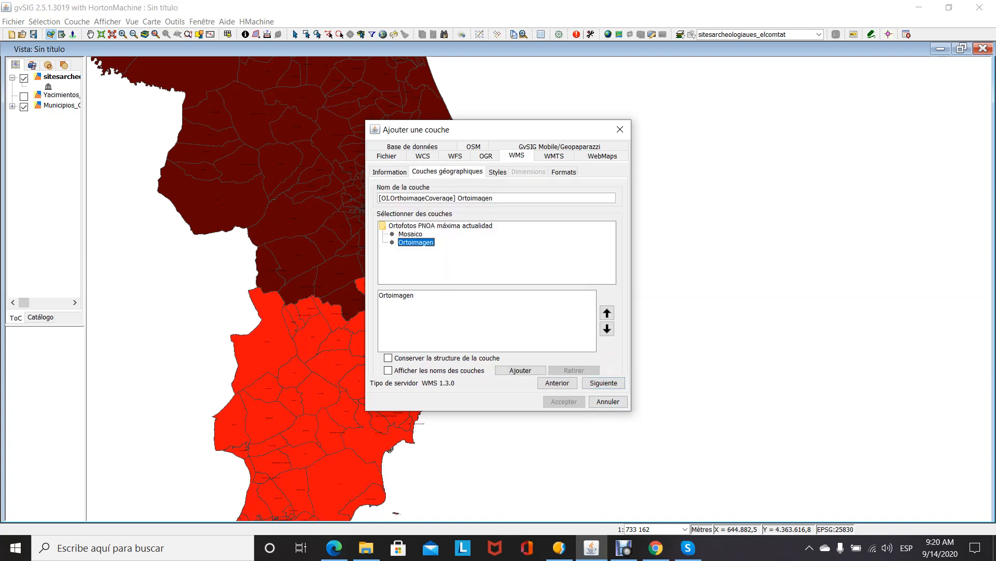
{"action": "left_click", "coordinate": [604, 382]}
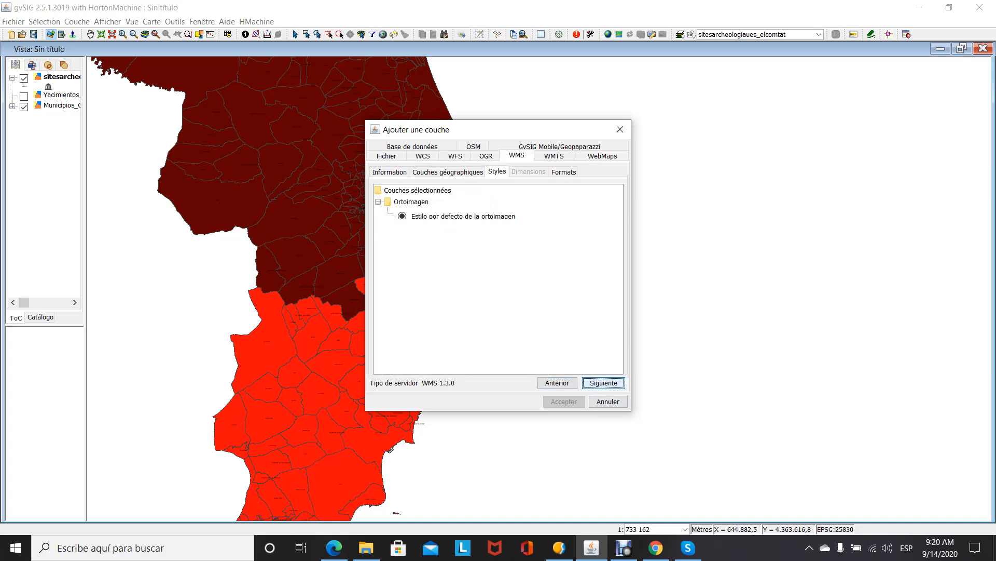
Set the WMS layer's format to image/png, its SRS to EPSG:25830 and its information format to text/plain, and load it into the view
{"action": "left_click", "coordinate": [603, 382]}
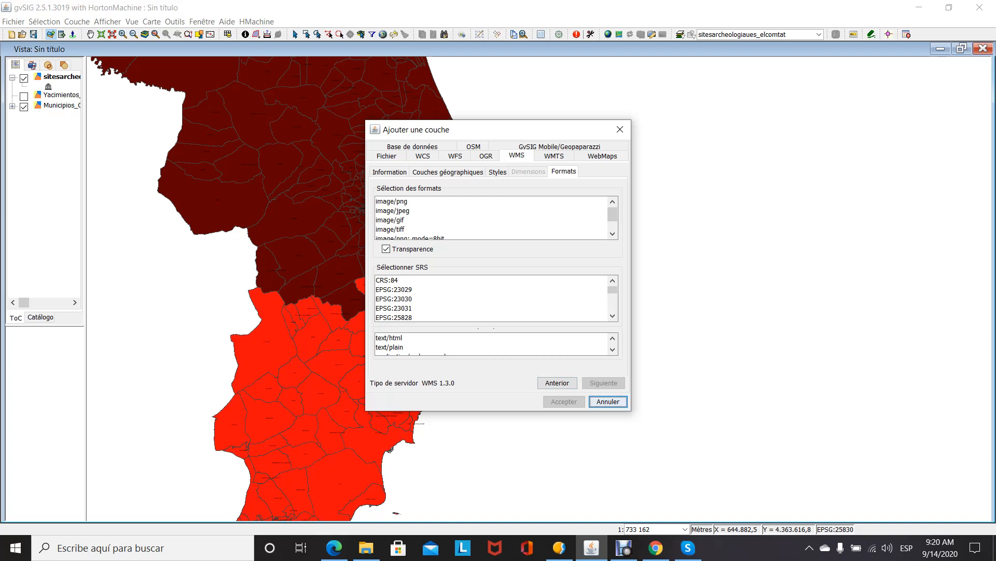
{"action": "left_click", "coordinate": [392, 201]}
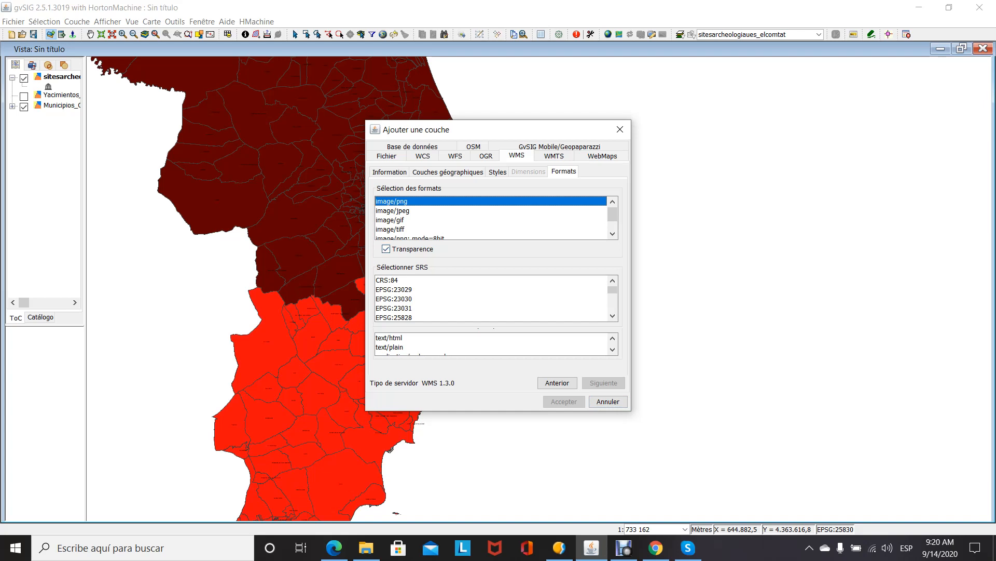
{"action": "left_click", "coordinate": [613, 316]}
{"action": "left_click", "coordinate": [612, 316]}
{"action": "left_click", "coordinate": [395, 318]}
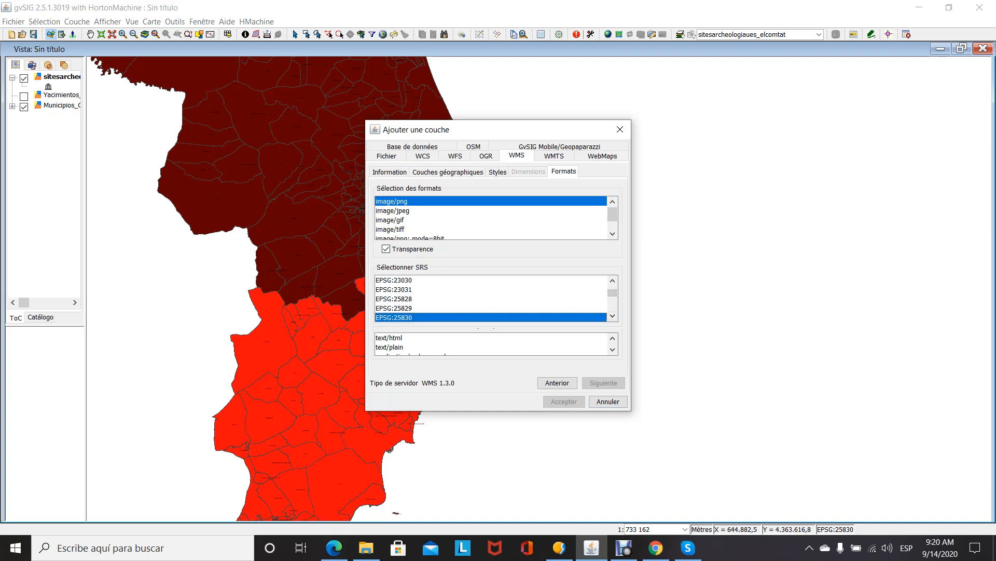
{"action": "left_click", "coordinate": [391, 347]}
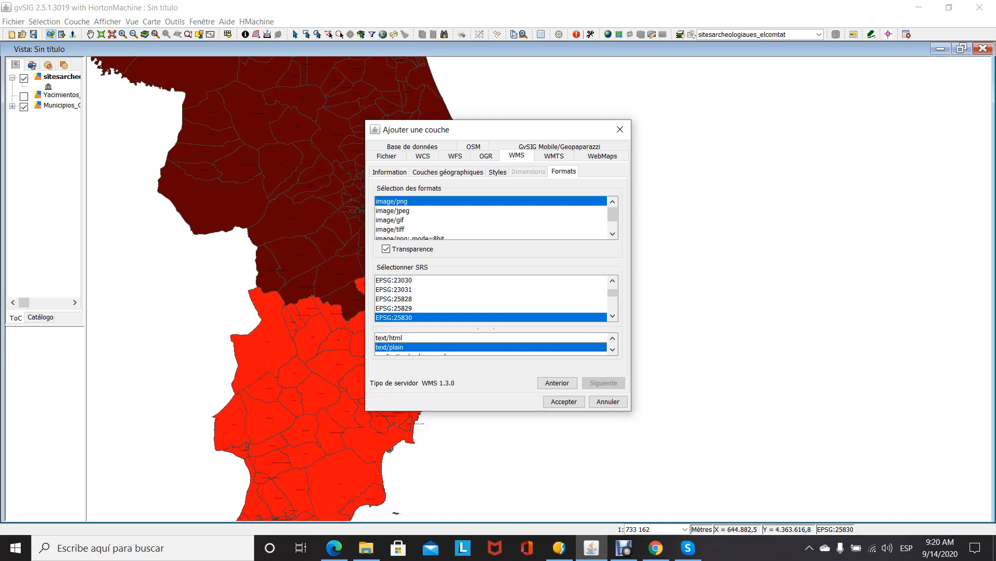
{"action": "left_click", "coordinate": [564, 402]}
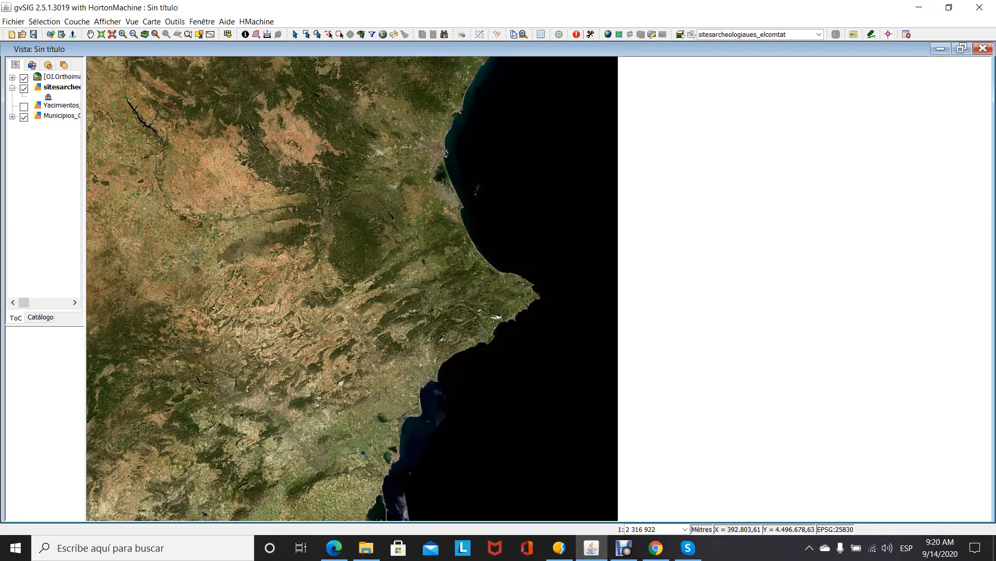
Move the Ortoimagen WMS layer below the Municipios layer so that it is last in the layer order
{"action": "left_click_drag", "start_coordinate": [61, 76], "coordinate": [62, 117]}
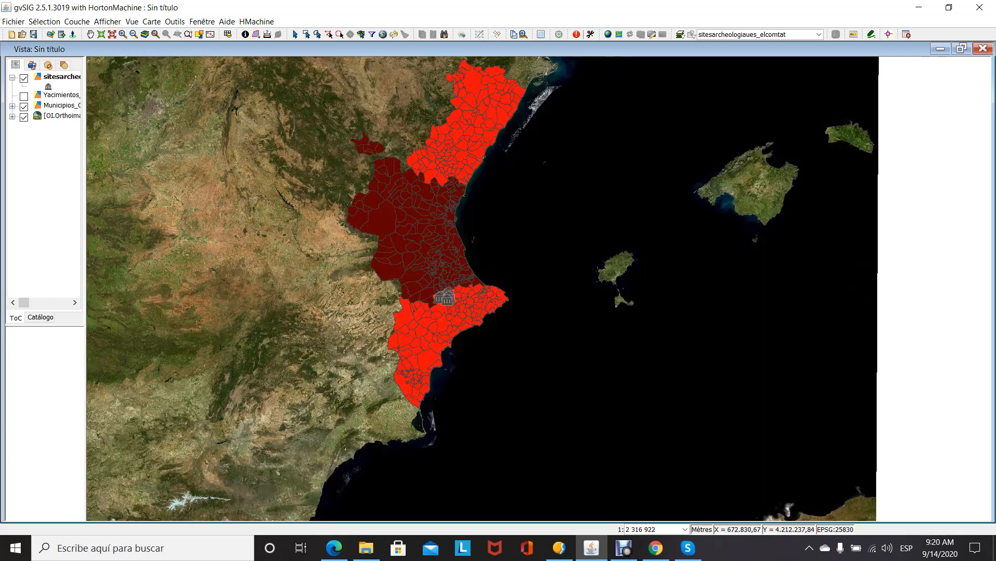
{"action": "scroll", "coordinate": [457, 336], "scroll_direction": "down", "scroll_amount": 2}
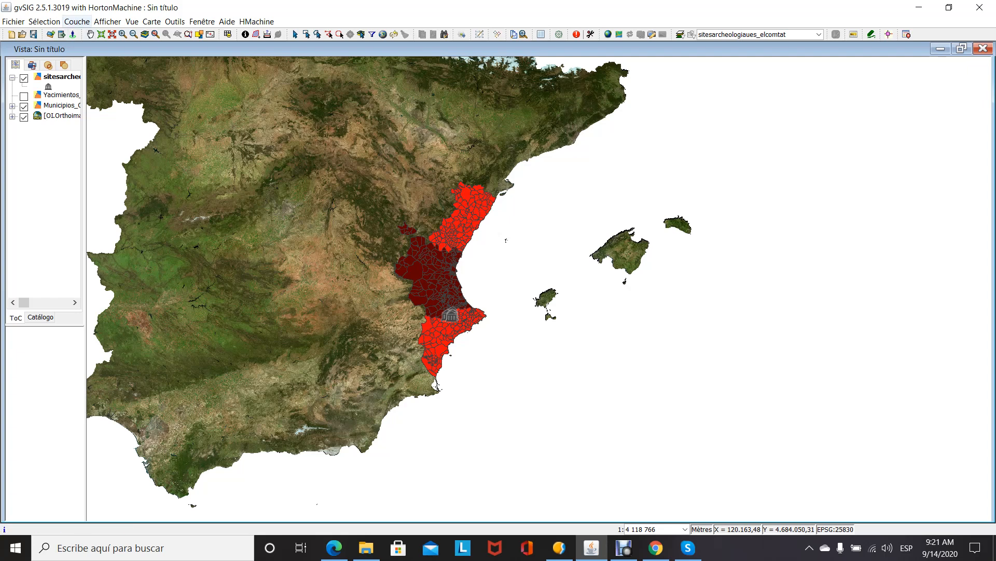
Start a new table document in the project and add the file Monastil.xls from the Yacim_Com_Val folder
{"action": "left_click", "coordinate": [107, 21]}
{"action": "left_click", "coordinate": [130, 41]}
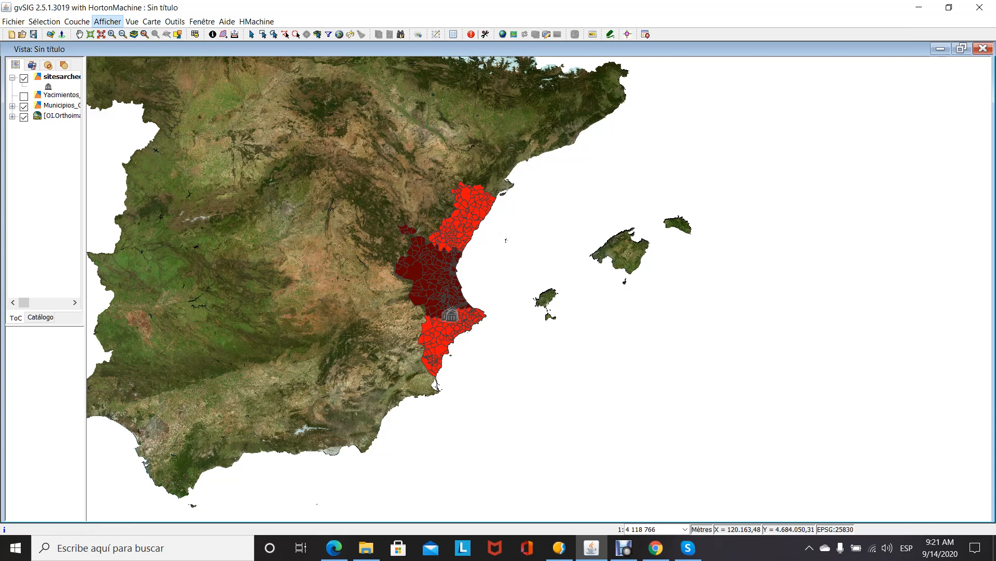
{"action": "left_click", "coordinate": [84, 107]}
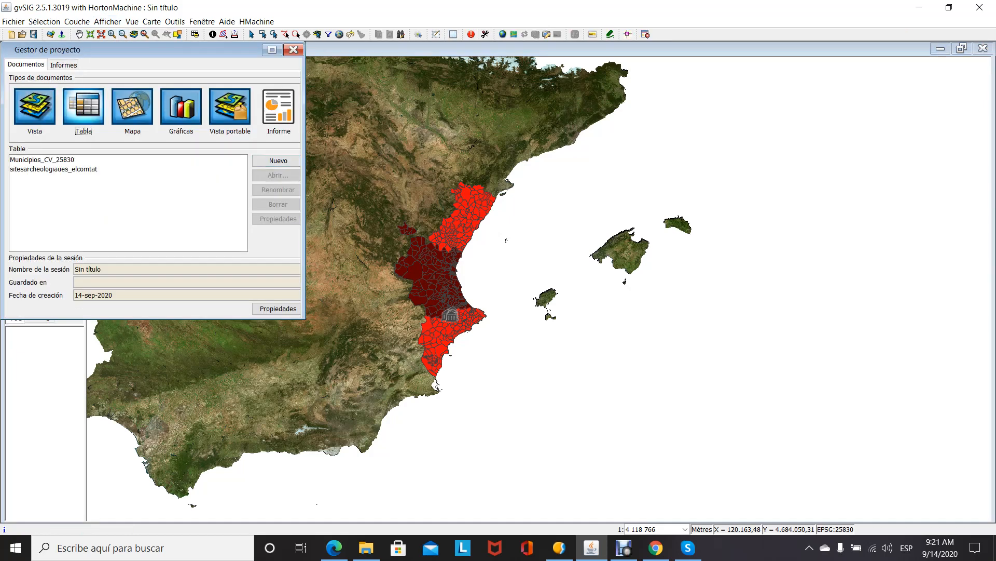
{"action": "left_click", "coordinate": [278, 161]}
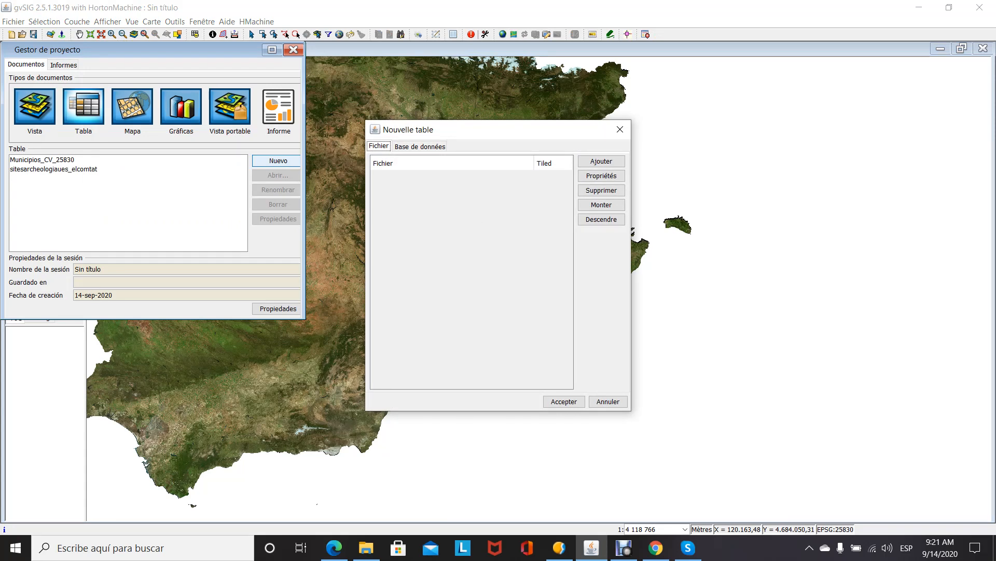
{"action": "left_click", "coordinate": [602, 161]}
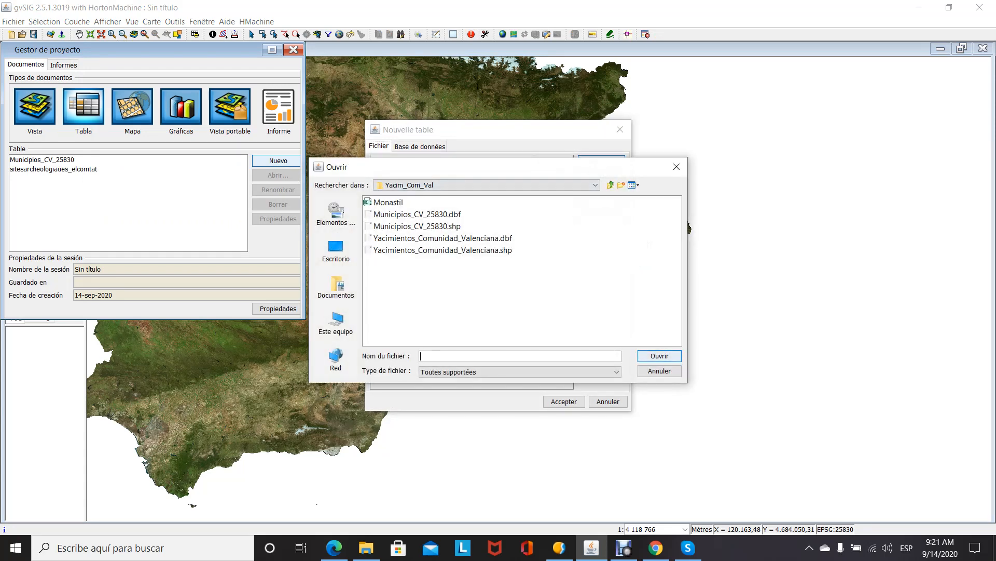
{"action": "left_click", "coordinate": [611, 184]}
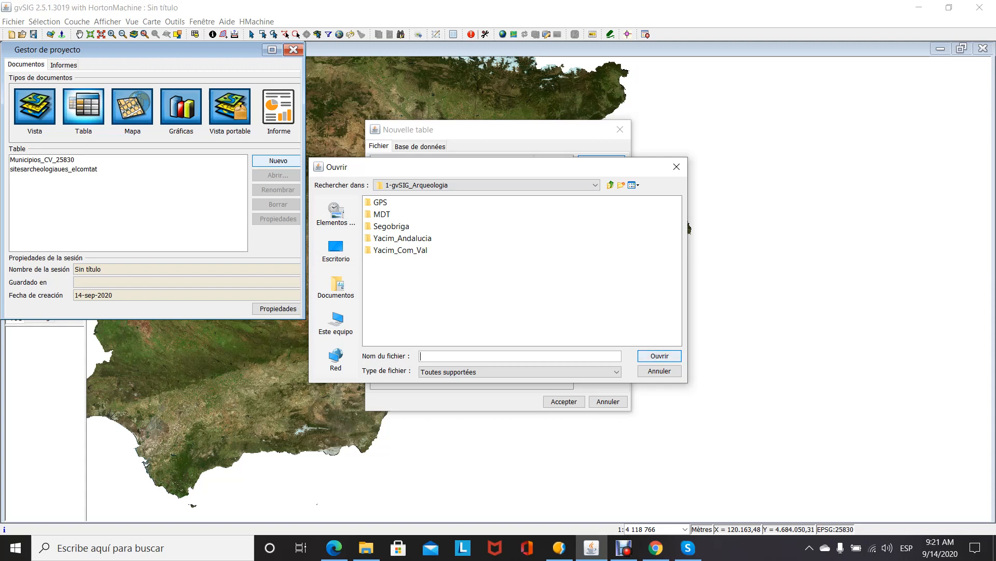
{"action": "double_click", "coordinate": [400, 250]}
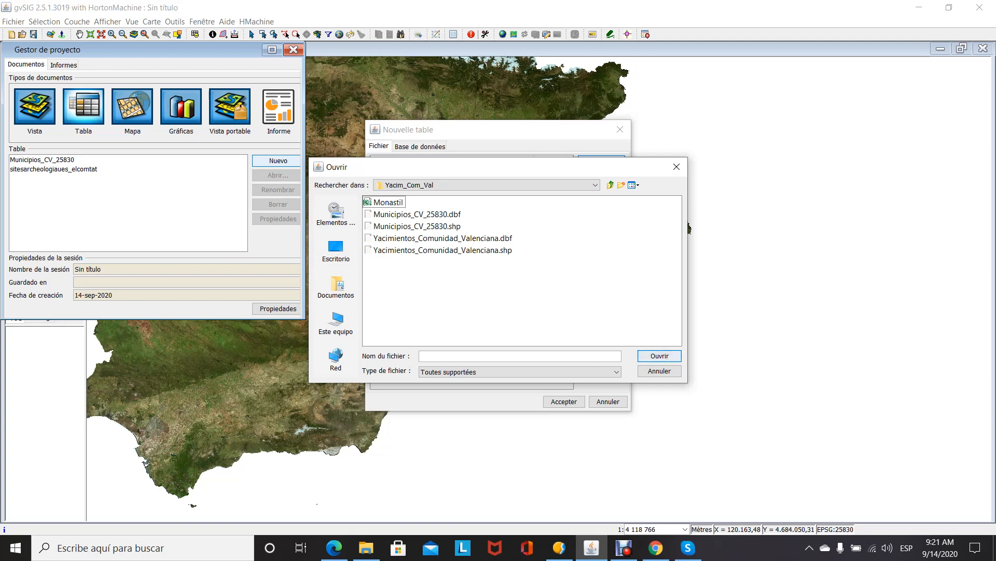
{"action": "double_click", "coordinate": [388, 202]}
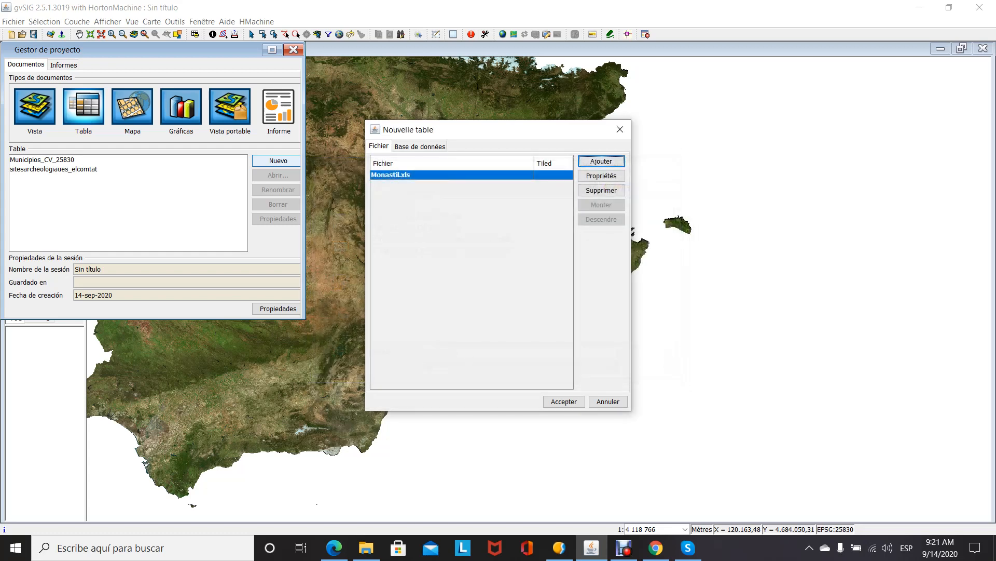
Enable the first row as header for Monastil.xls and load the table into the project
{"action": "left_click", "coordinate": [601, 176]}
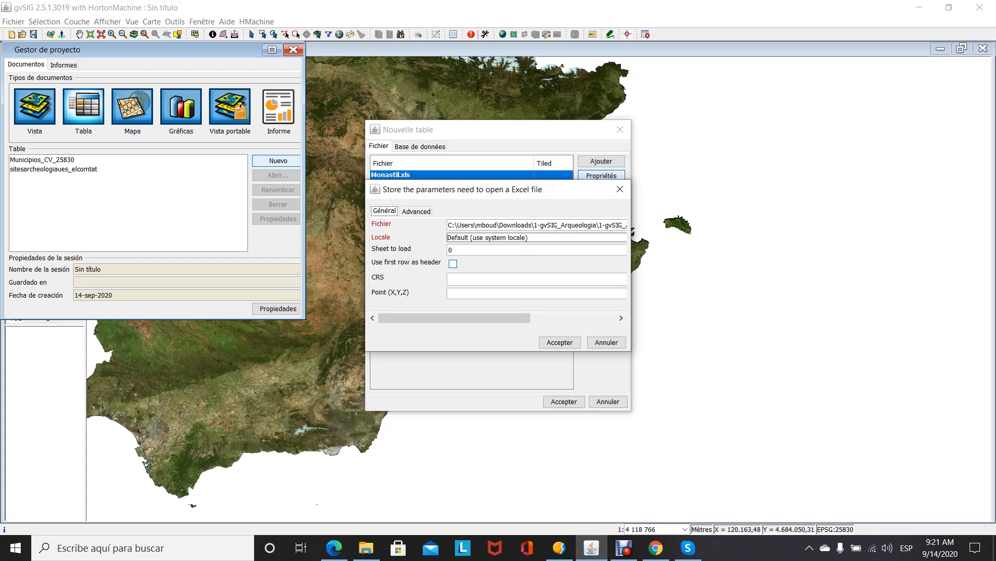
{"action": "left_click", "coordinate": [453, 264]}
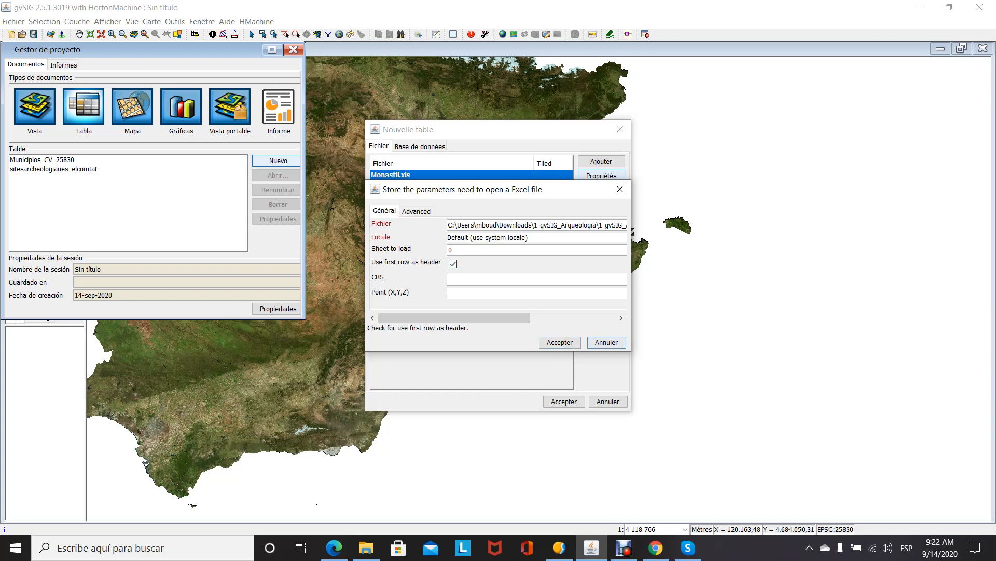
{"action": "left_click", "coordinate": [559, 342]}
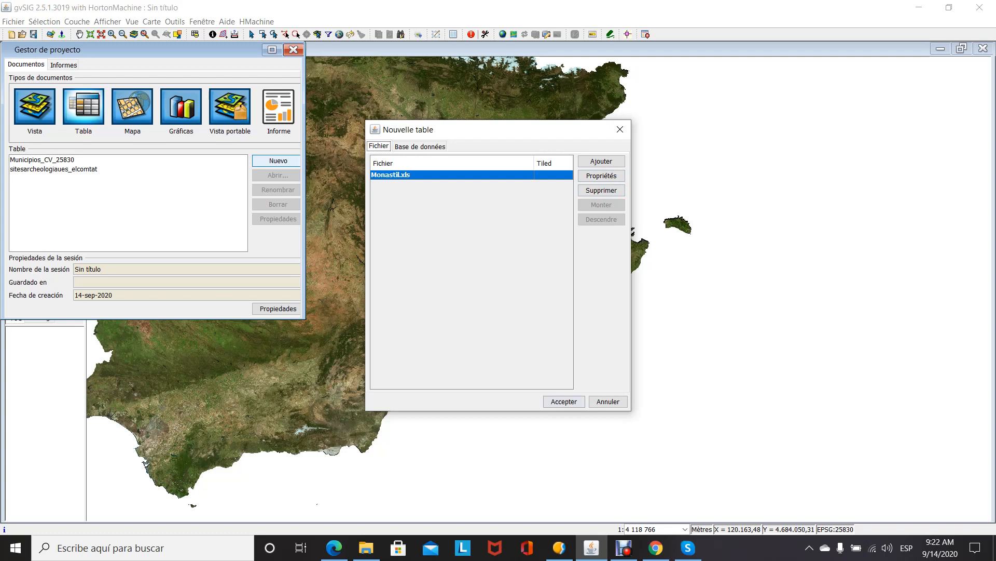
{"action": "left_click", "coordinate": [564, 401]}
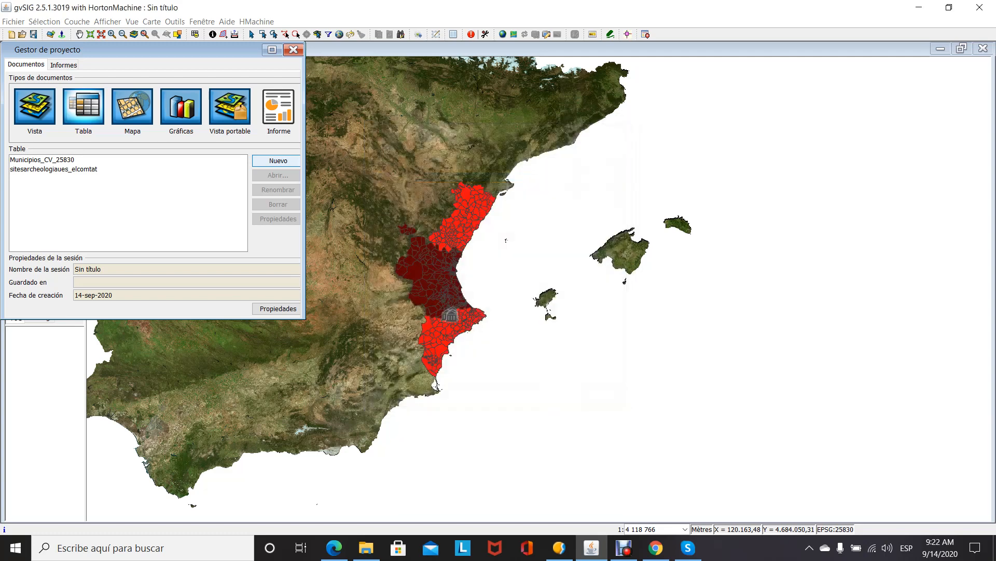
{"action": "left_click", "coordinate": [294, 50]}
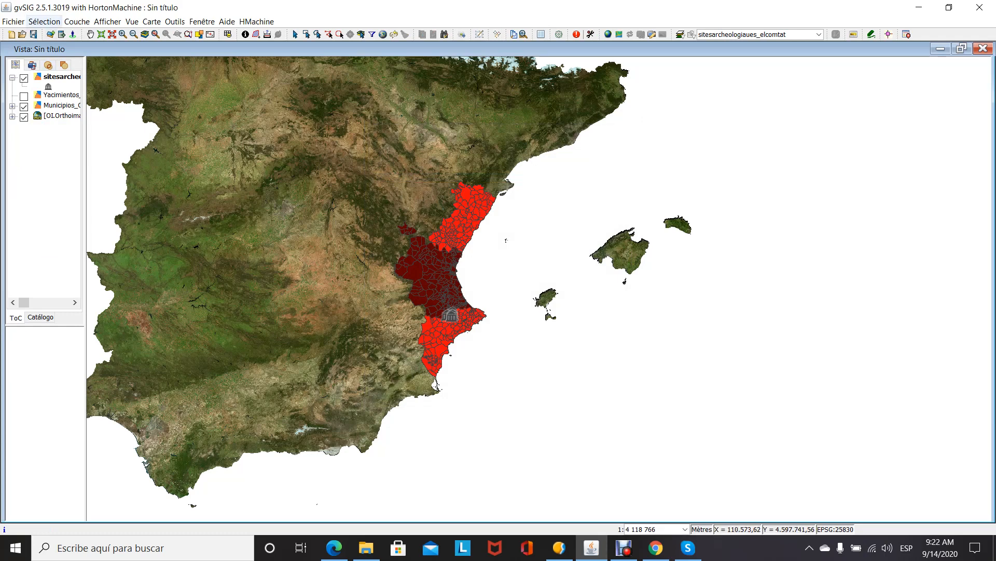
{"action": "left_click", "coordinate": [50, 34]}
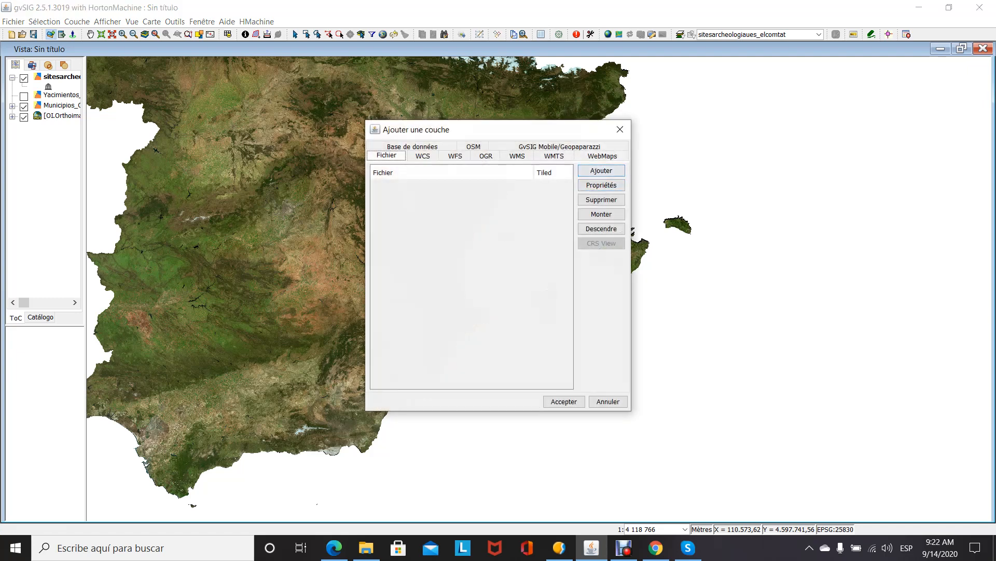
{"action": "left_click", "coordinate": [620, 129]}
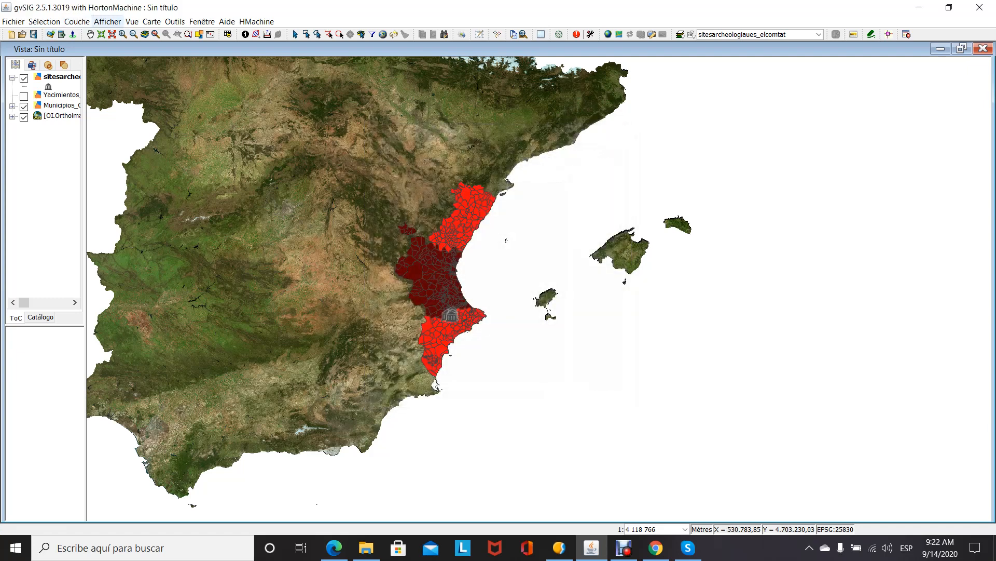
Open the Monastil.Hoja1 table from the project's table documents and look through its Punto, X and Y columns
{"action": "left_click", "coordinate": [77, 21]}
{"action": "mouse_move", "coordinate": [108, 22]}
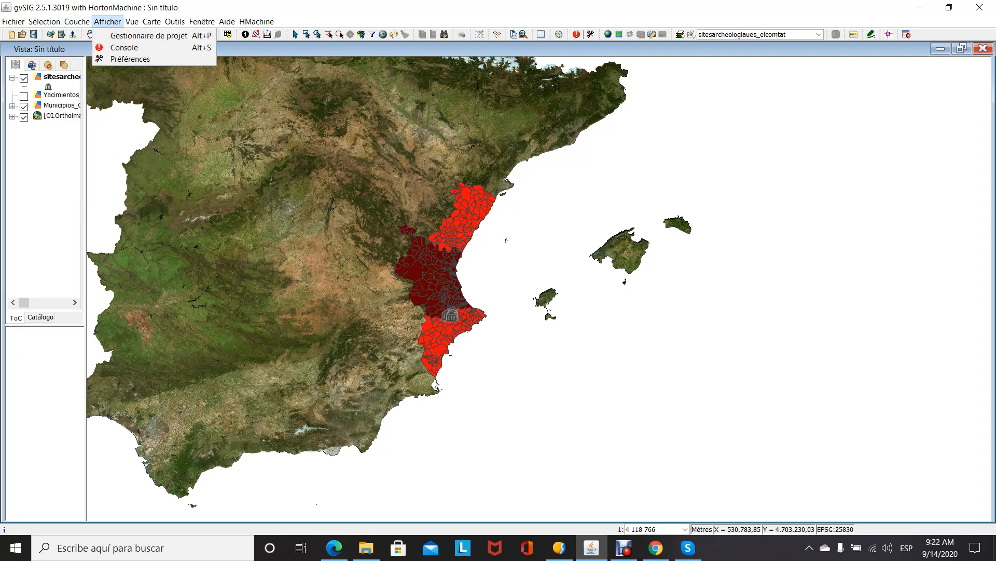
{"action": "left_click", "coordinate": [149, 36]}
{"action": "left_click", "coordinate": [83, 107]}
{"action": "left_click", "coordinate": [68, 178]}
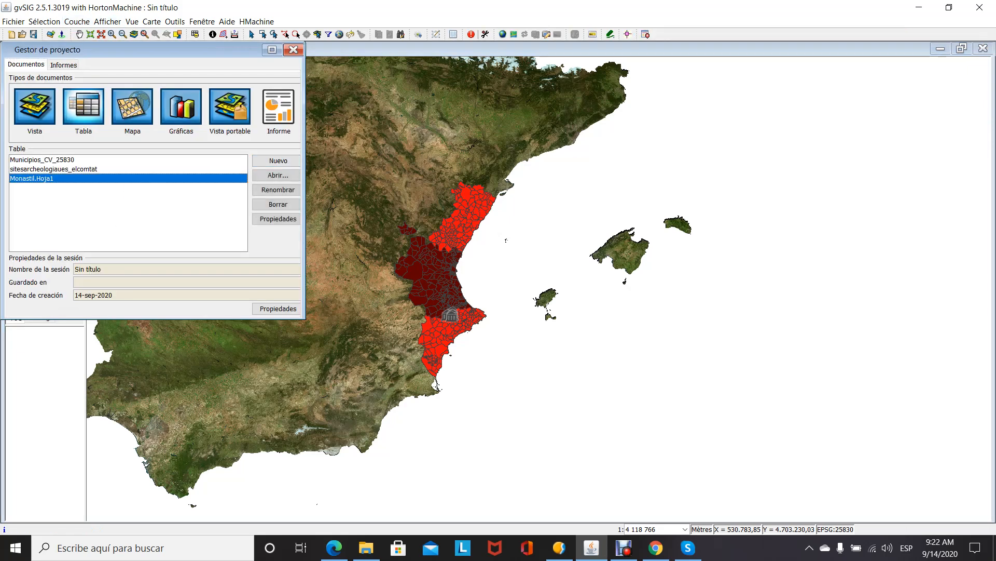
{"action": "left_click", "coordinate": [276, 176]}
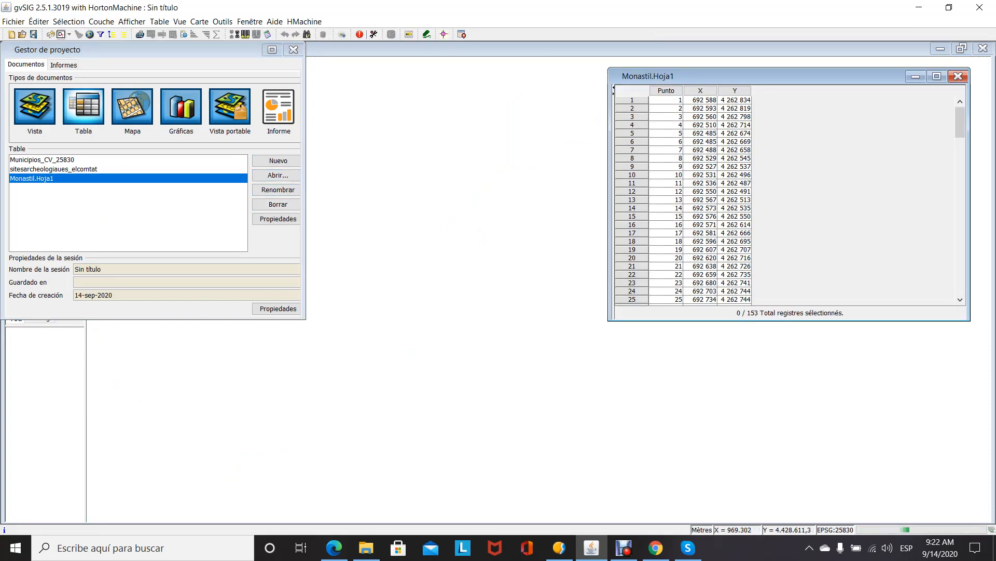
{"action": "mouse_move", "coordinate": [960, 122]}
{"action": "left_mouse_down"}
{"action": "mouse_move", "coordinate": [960, 136]}
{"action": "mouse_move", "coordinate": [960, 121]}
{"action": "left_mouse_up"}
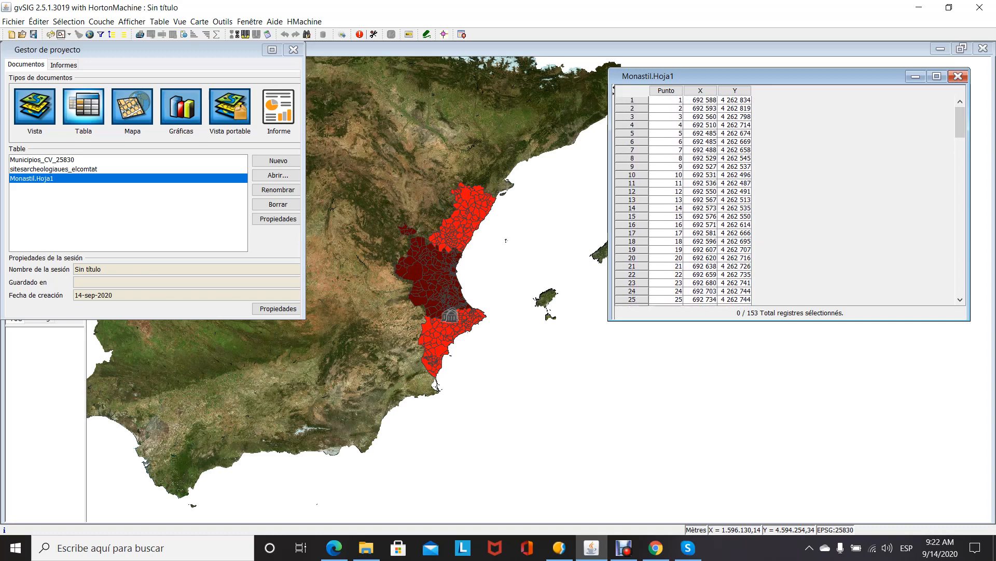
{"action": "left_click_drag", "start_coordinate": [960, 122], "coordinate": [960, 279]}
{"action": "left_click_drag", "start_coordinate": [961, 264], "coordinate": [960, 122]}
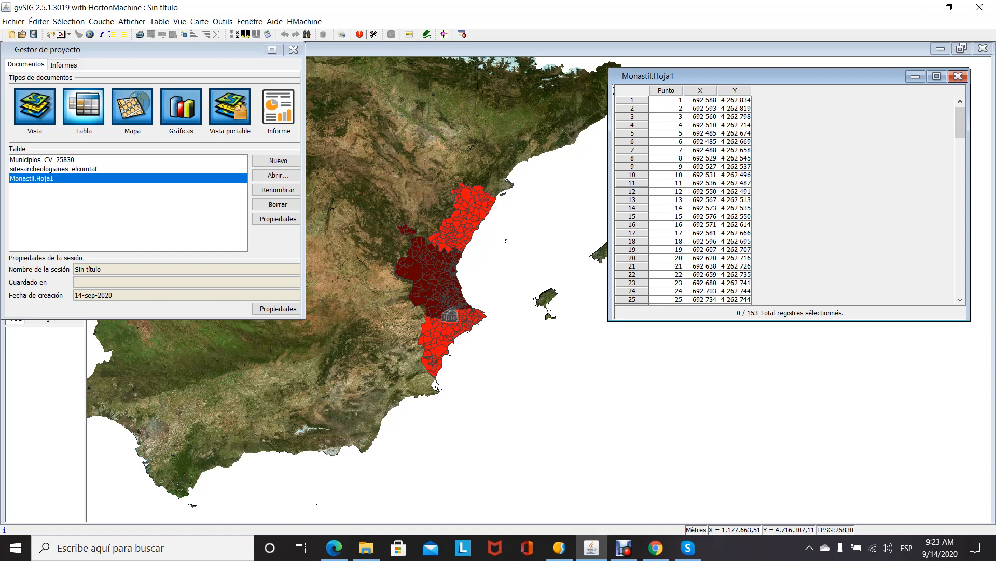
{"action": "left_click", "coordinate": [701, 241]}
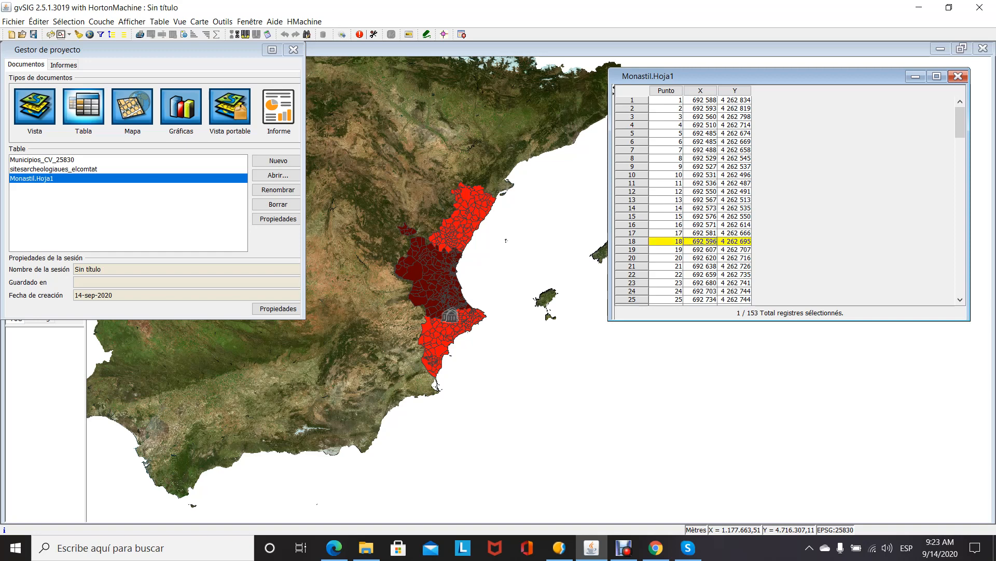
Close the project manager and minimize the Monastil.Hoja1 table to return to the map view
{"action": "left_click", "coordinate": [294, 49]}
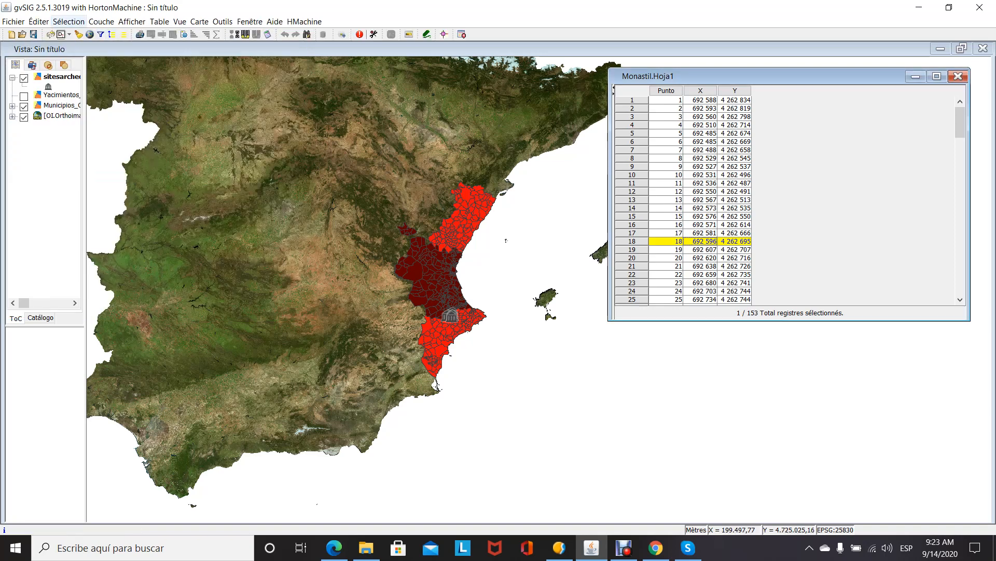
{"action": "left_click", "coordinate": [101, 21]}
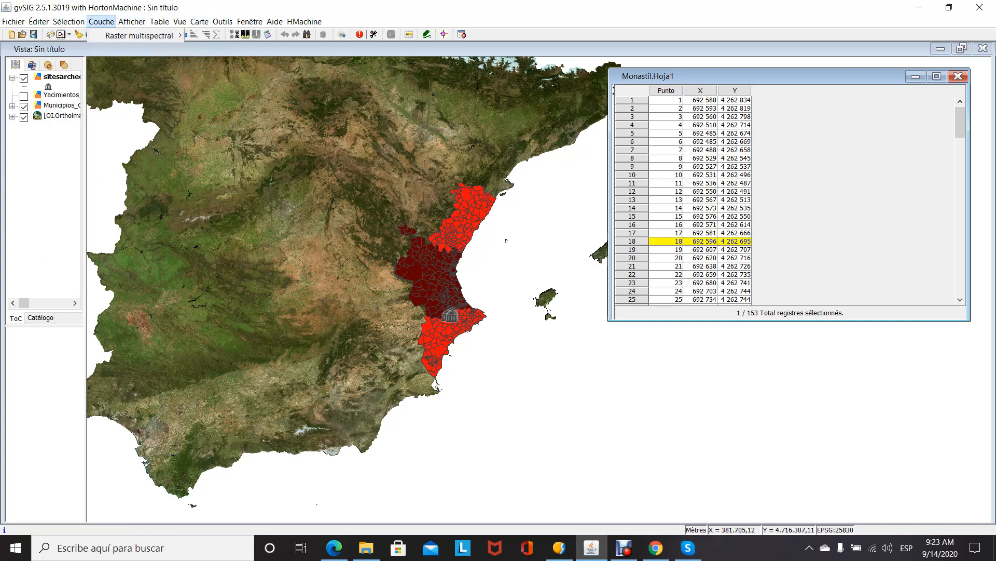
{"action": "mouse_move", "coordinate": [69, 21]}
{"action": "left_click", "coordinate": [101, 21]}
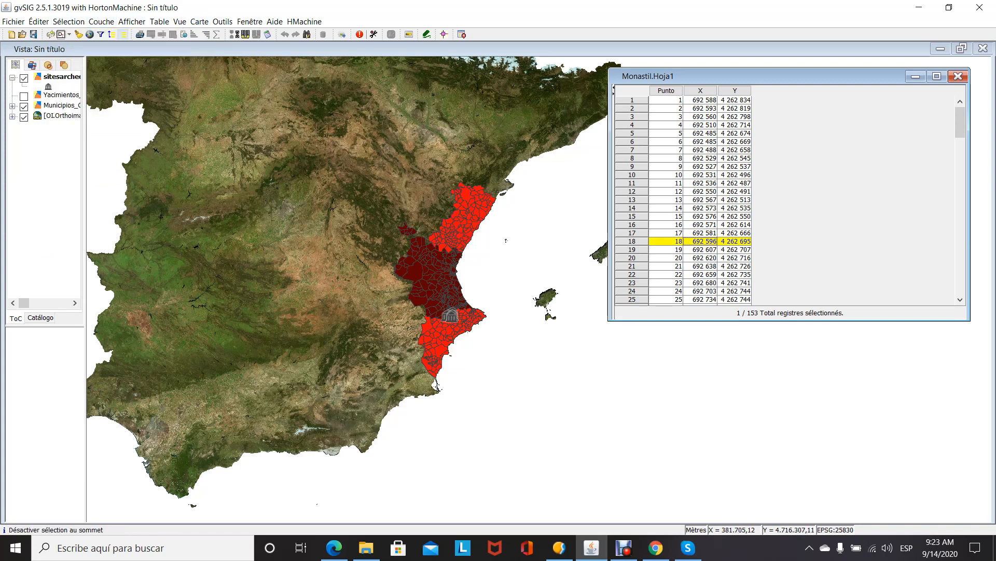
{"action": "left_click", "coordinate": [916, 76]}
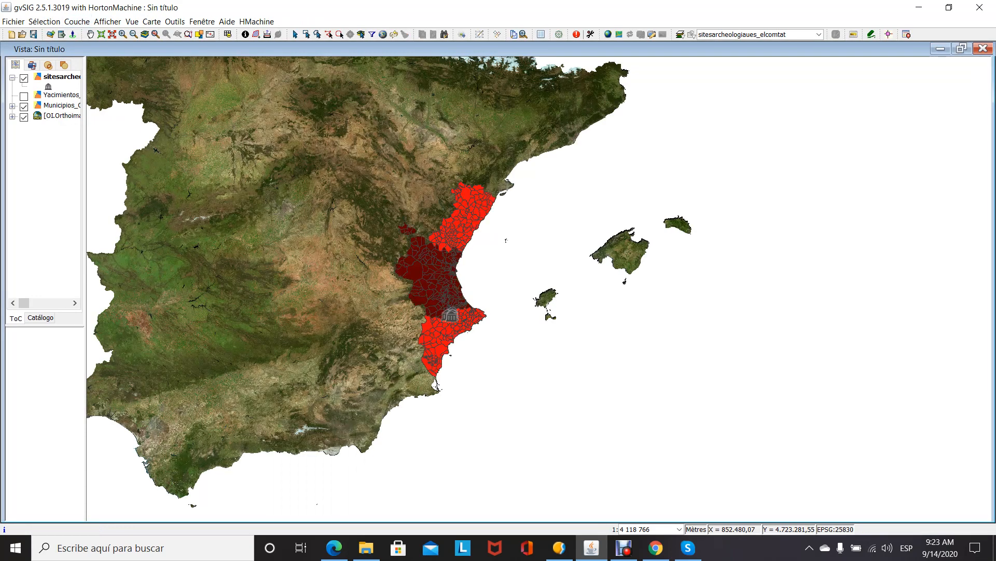
{"action": "left_click", "coordinate": [77, 22]}
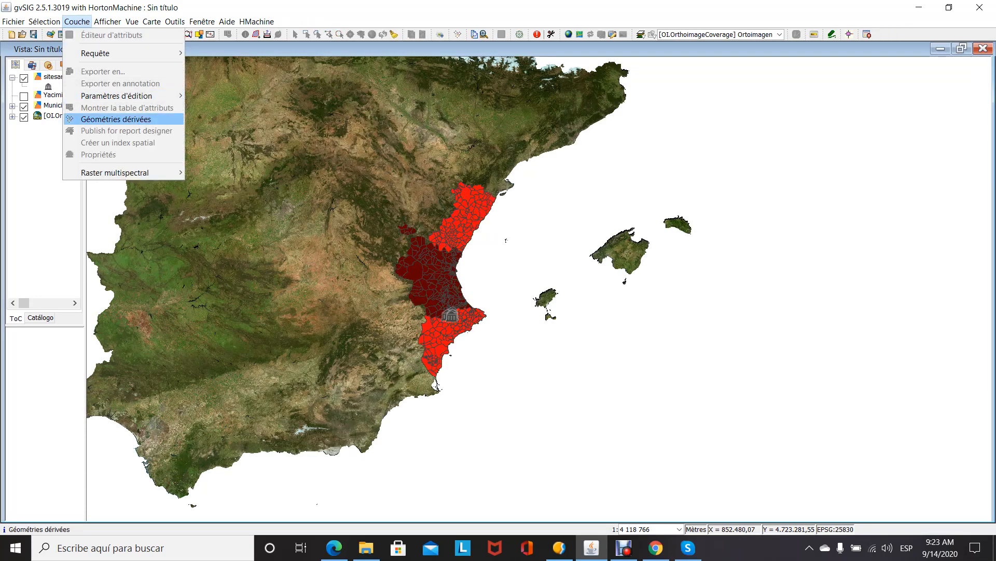
{"action": "left_click", "coordinate": [116, 119]}
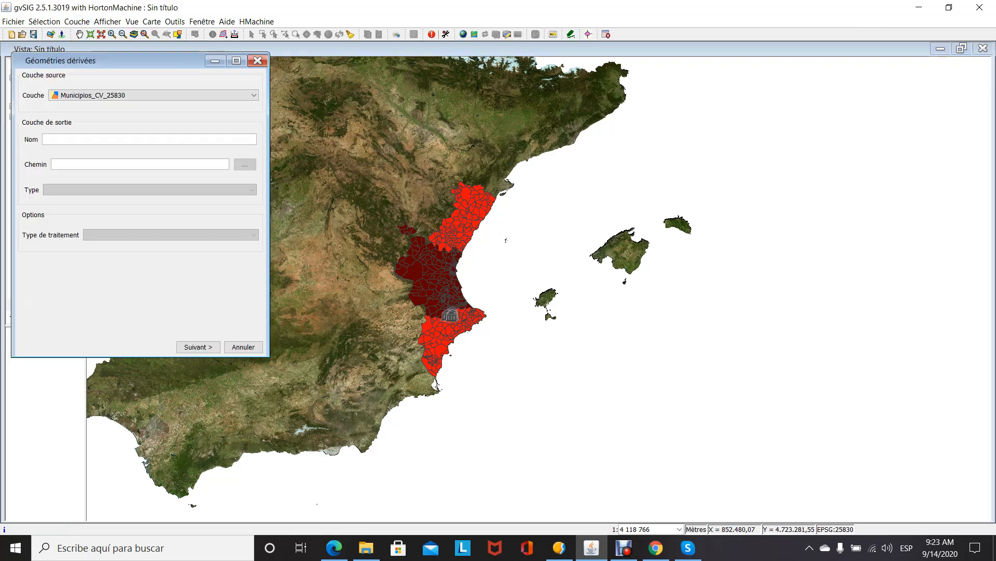
{"action": "left_click", "coordinate": [236, 61]}
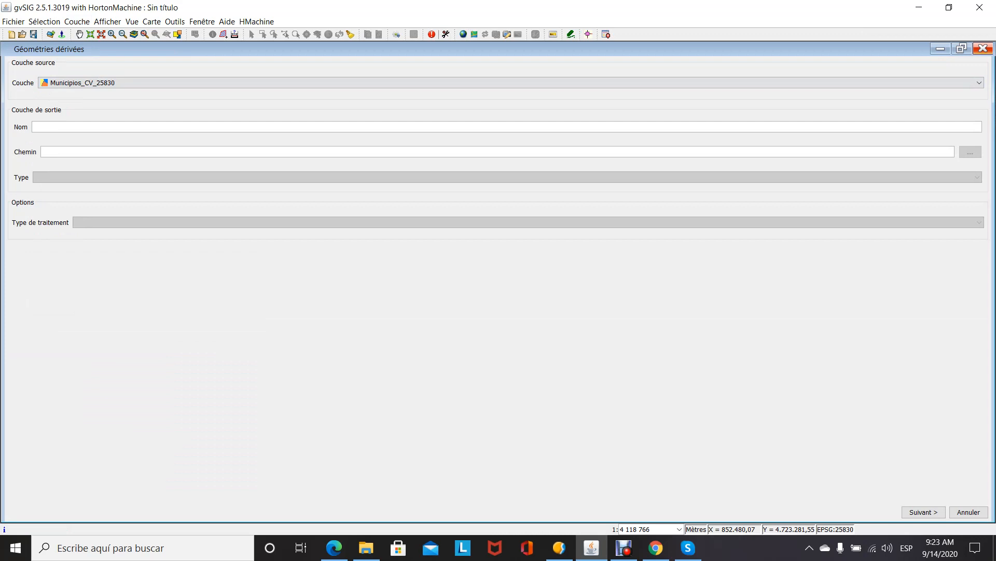
{"action": "left_click", "coordinate": [983, 48]}
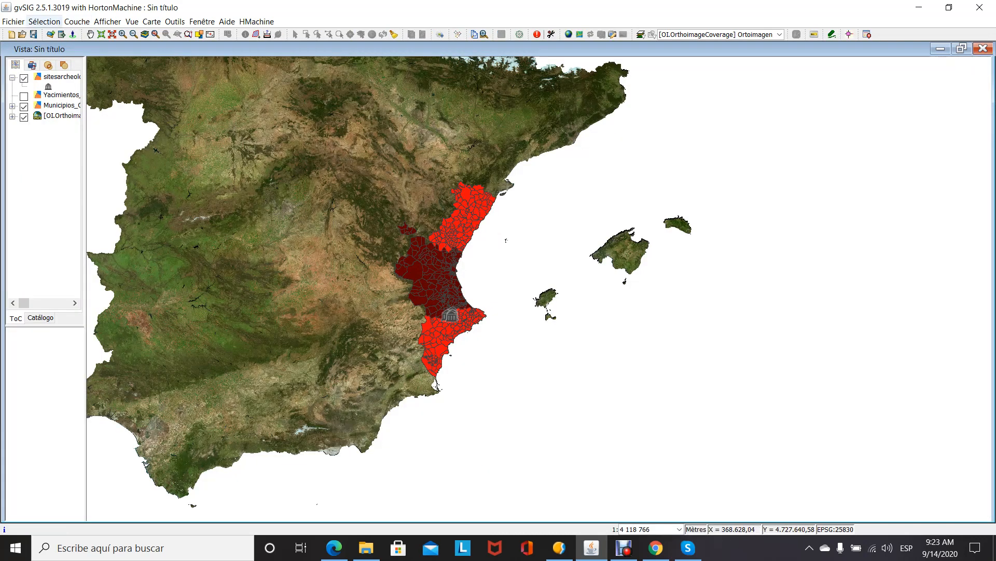
{"action": "left_click", "coordinate": [44, 22]}
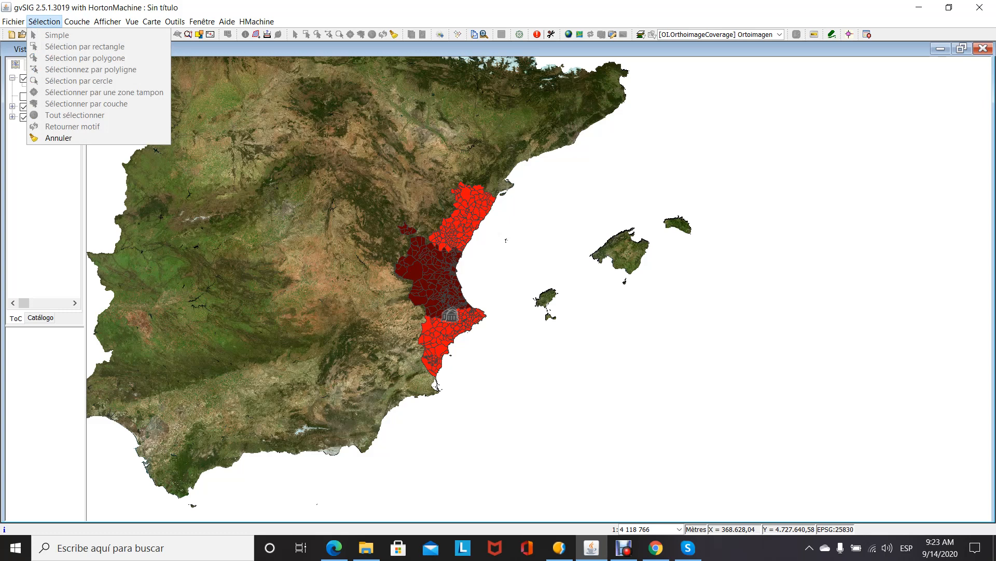
{"action": "left_click", "coordinate": [44, 21]}
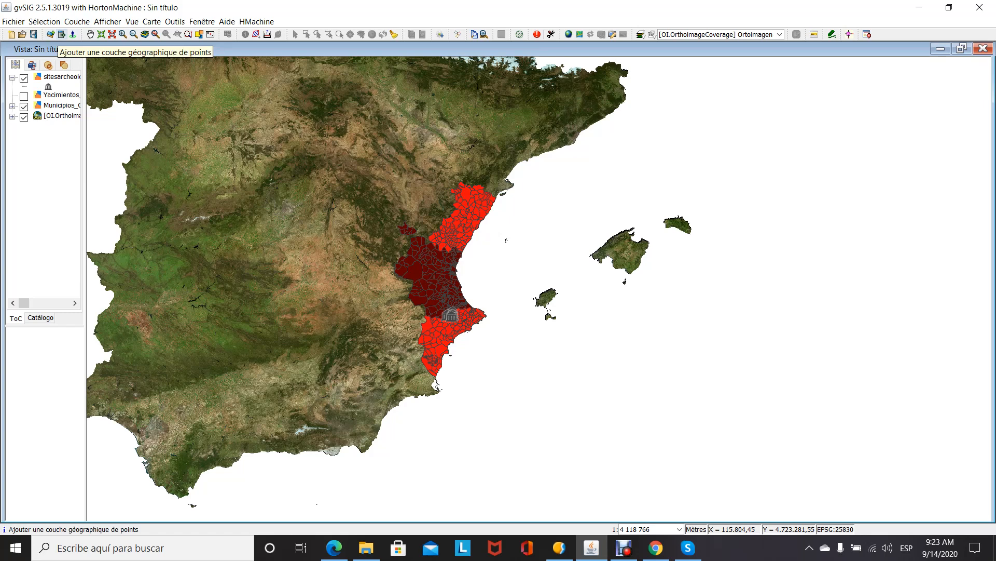
Set up a geographic point layer from the Monastil.Hoja1 table, with field X as the X coordinate and Y as the Y coordinate
{"action": "left_click", "coordinate": [61, 34]}
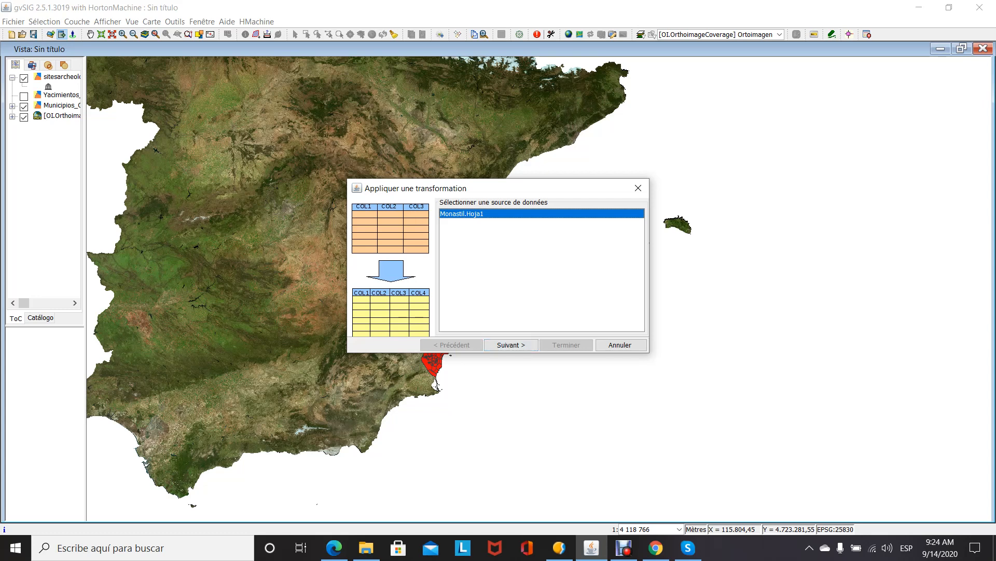
{"action": "left_click", "coordinate": [511, 345]}
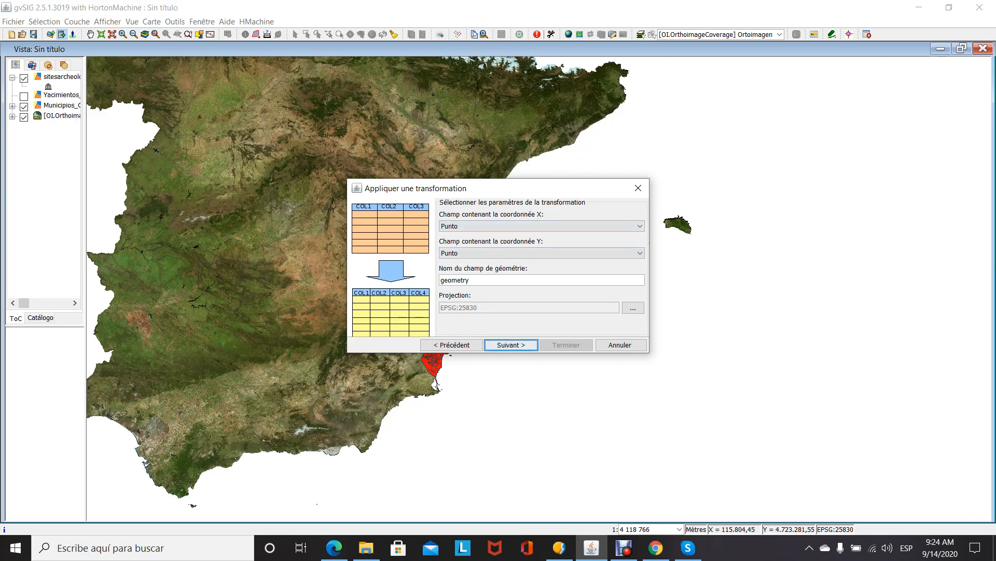
{"action": "left_click", "coordinate": [541, 226]}
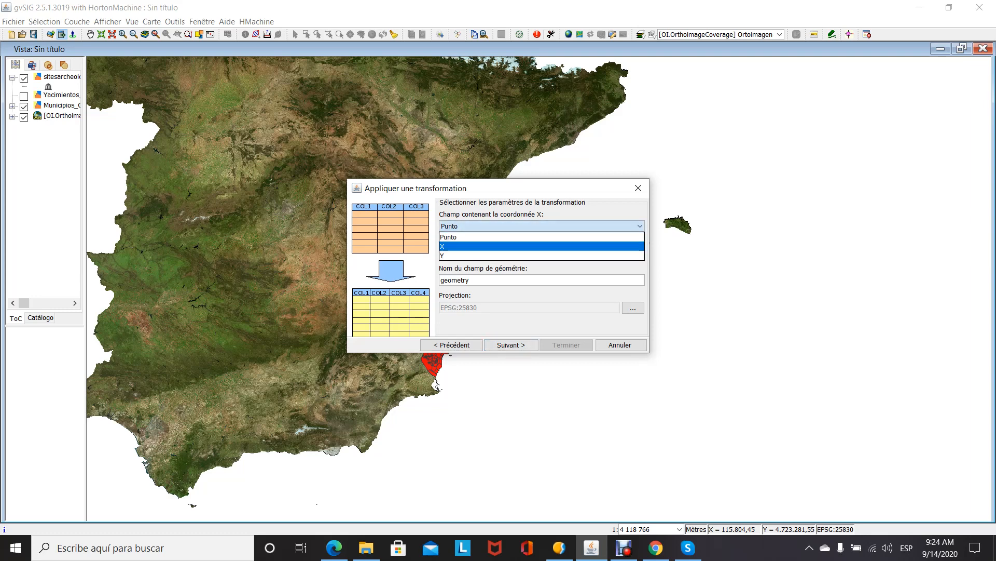
{"action": "key", "text": "Return"}
{"action": "left_click", "coordinate": [542, 253]}
{"action": "key", "text": "Return"}
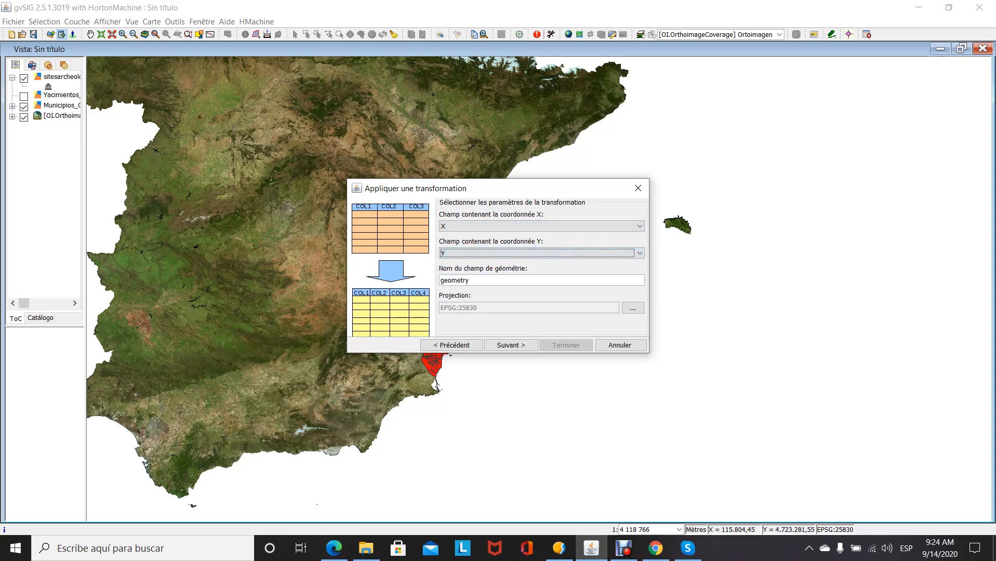
{"action": "left_click", "coordinate": [510, 345]}
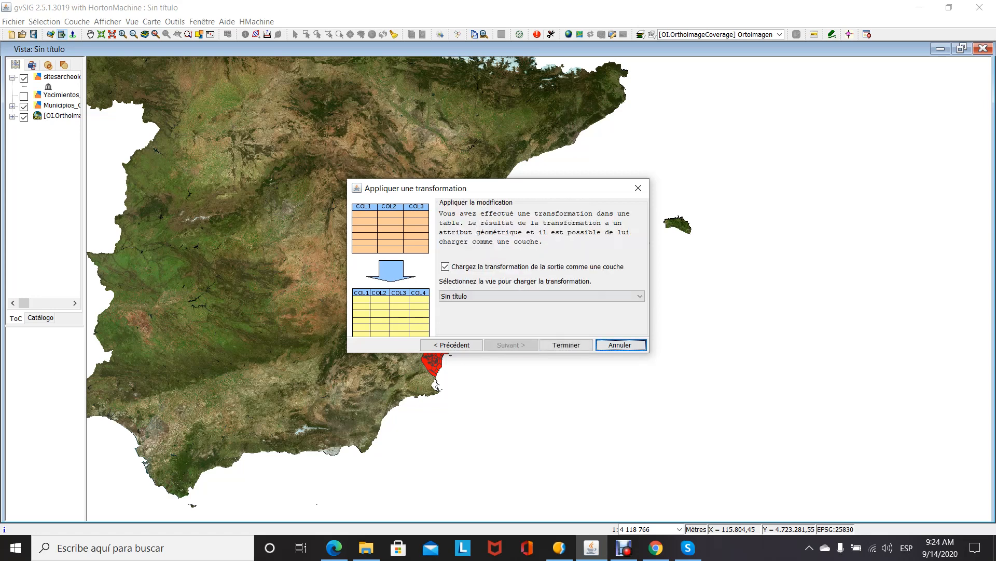
Load the transformation output as a layer into the Sin título view and finish the transformation
{"action": "left_click", "coordinate": [640, 296]}
{"action": "left_click", "coordinate": [542, 307]}
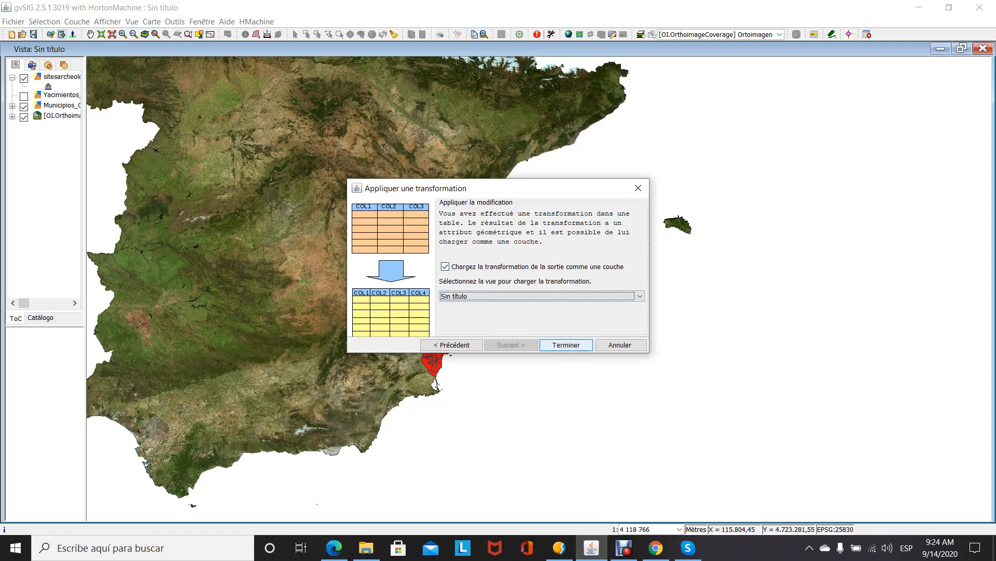
{"action": "left_click", "coordinate": [566, 345]}
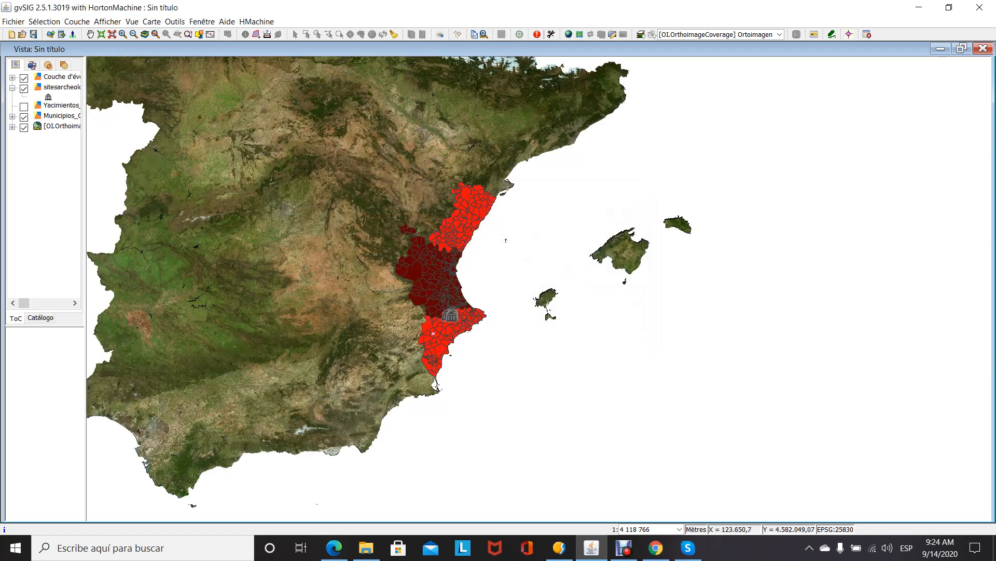
Zoom to the extent of the Couche d'événement layer and hide the Municipios_CV_25830 layer
{"action": "left_click", "coordinate": [12, 78]}
{"action": "right_click", "coordinate": [50, 77]}
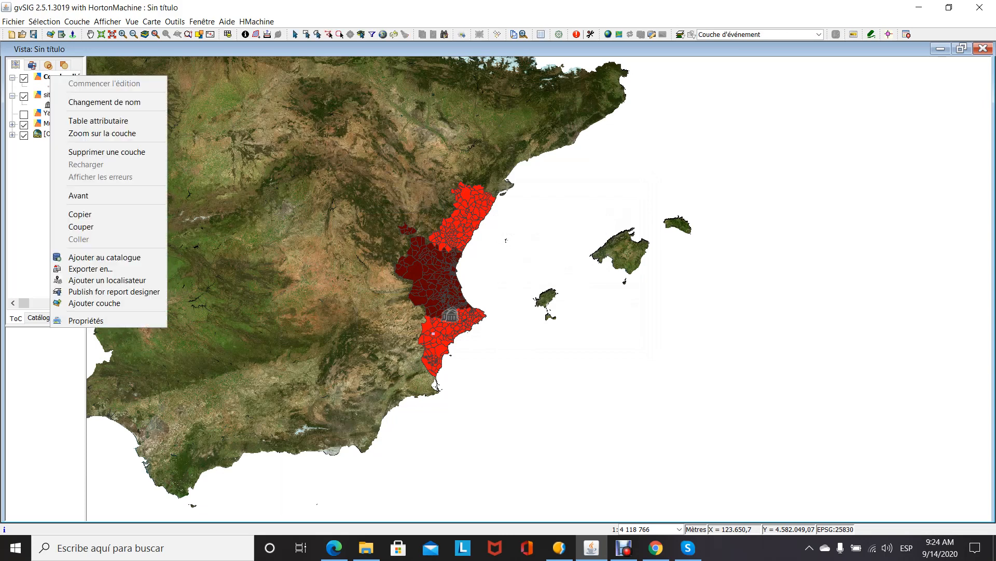
{"action": "left_click", "coordinate": [102, 133]}
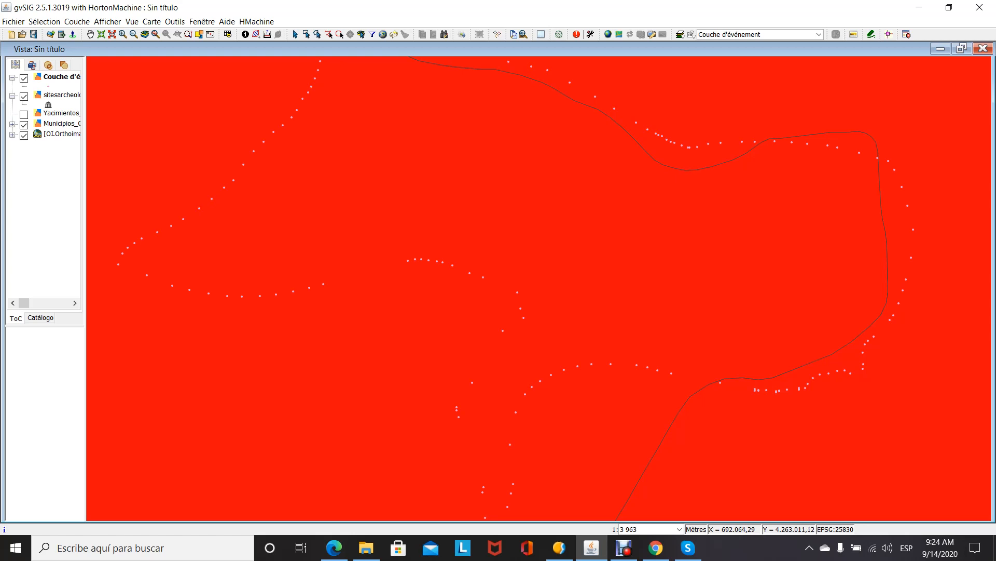
{"action": "left_click", "coordinate": [24, 125]}
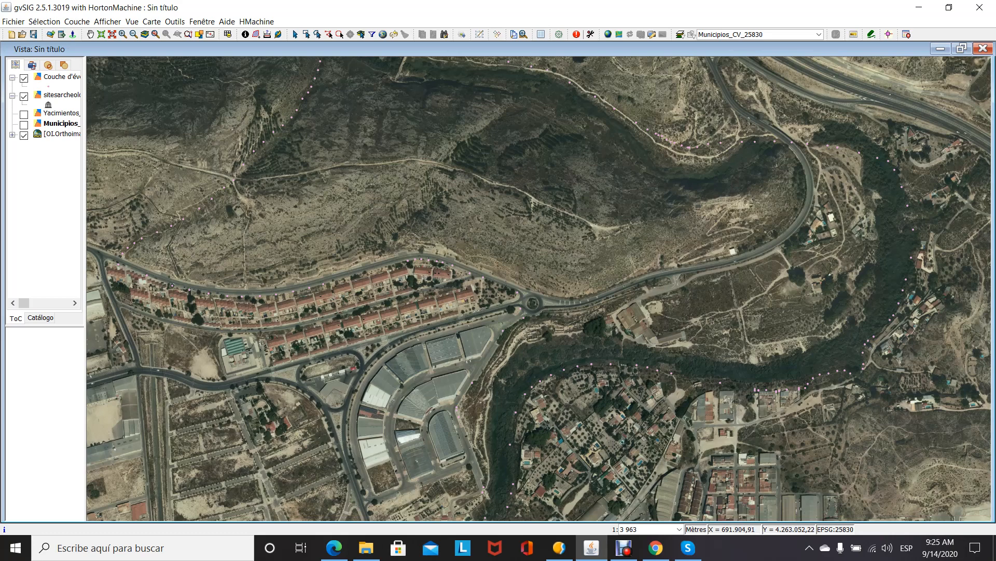
Set the point symbol size of the Couche d'événement layer to 8 pixels
{"action": "double_click", "coordinate": [48, 86]}
{"action": "left_click", "coordinate": [668, 273]}
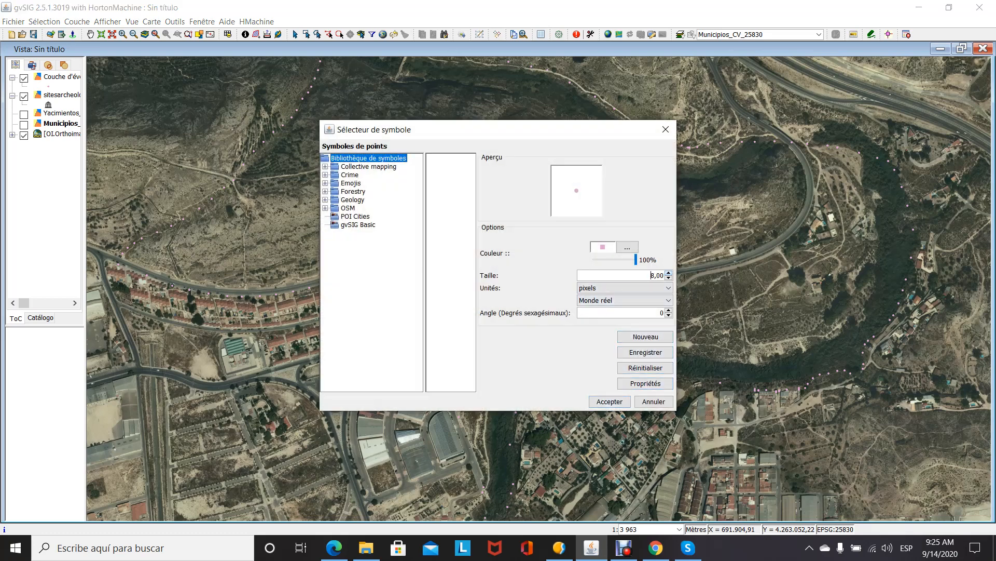
{"action": "left_click", "coordinate": [594, 401]}
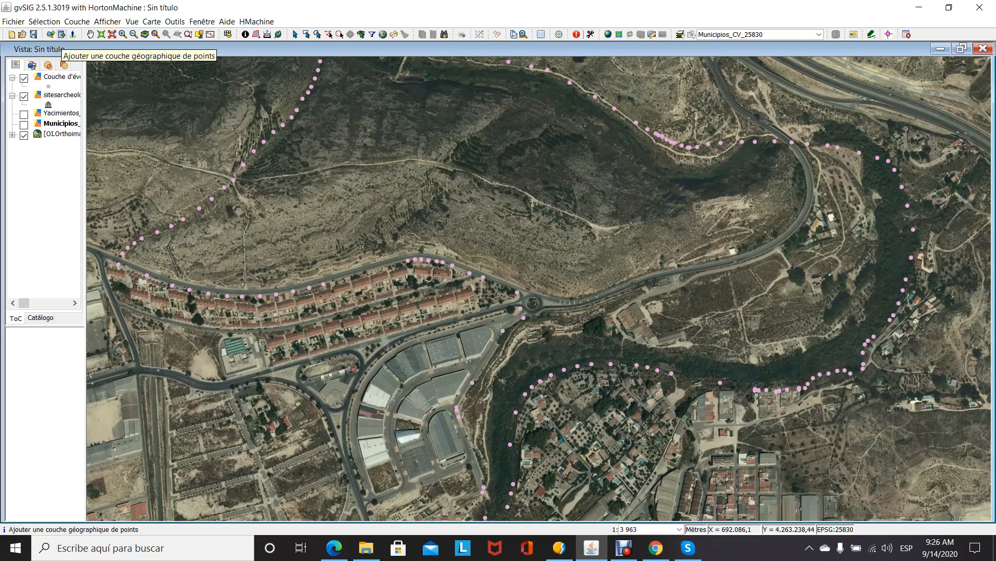
Start Derived Geometries with Couche d'événement as the source layer and name the output layer monastil
{"action": "left_click", "coordinate": [77, 21]}
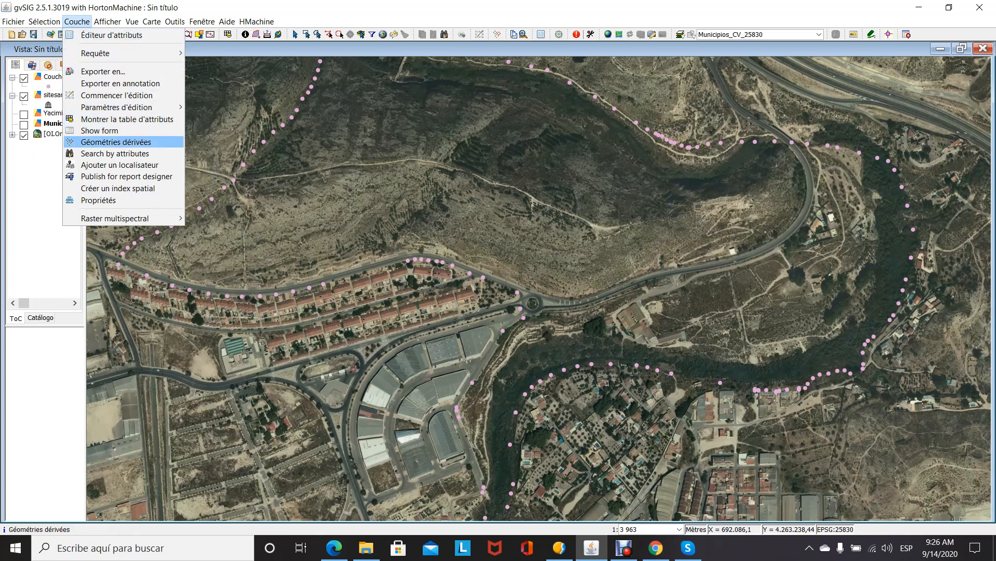
{"action": "left_click", "coordinate": [116, 141]}
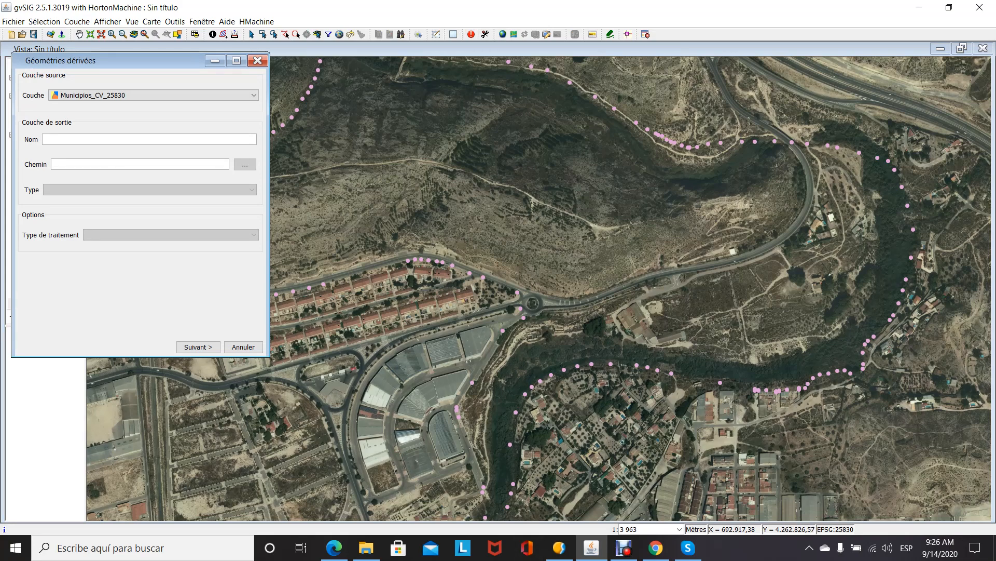
{"action": "left_click", "coordinate": [253, 95]}
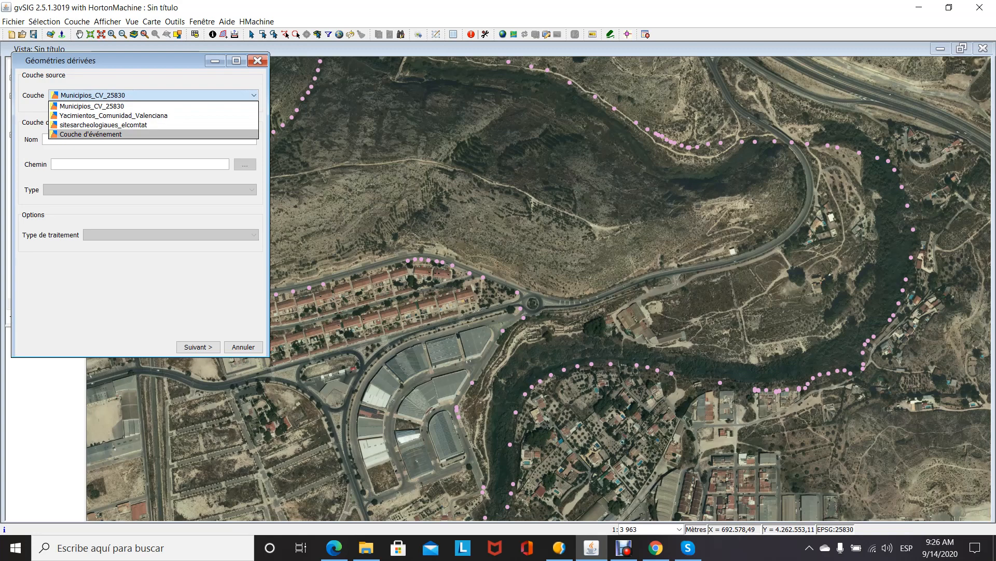
{"action": "left_click", "coordinate": [91, 135]}
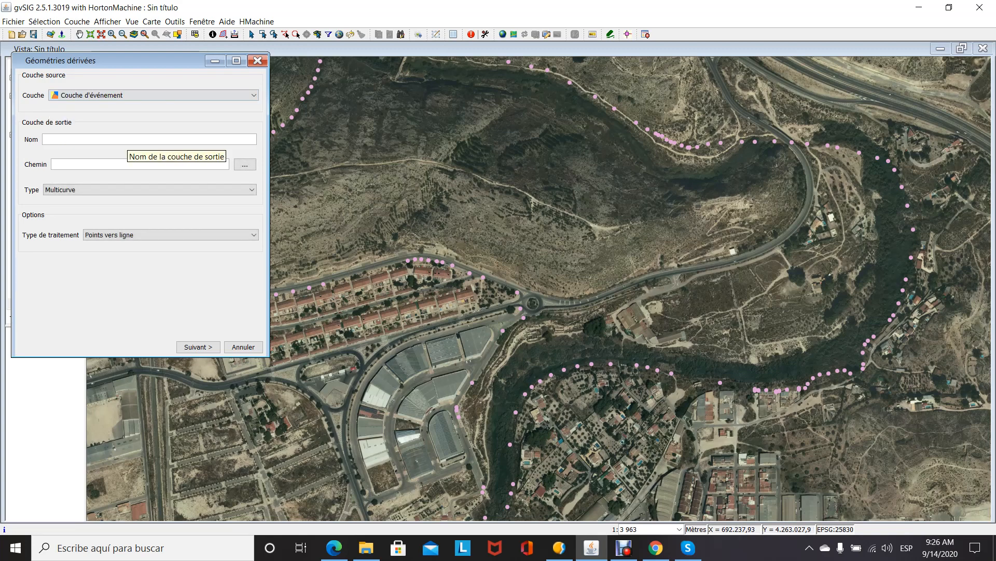
{"action": "left_click", "coordinate": [127, 141]}
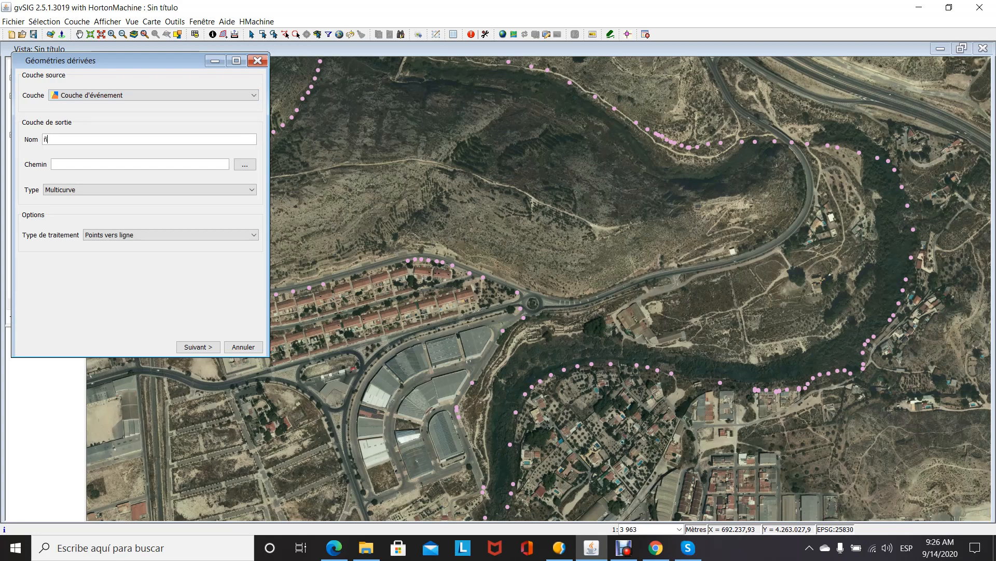
{"action": "key", "text": "BackSpace"}
{"action": "type", "text": "monastil"}
Set the output path to the shapefile monastil.shp, overwriting the existing file
{"action": "left_click", "coordinate": [245, 164]}
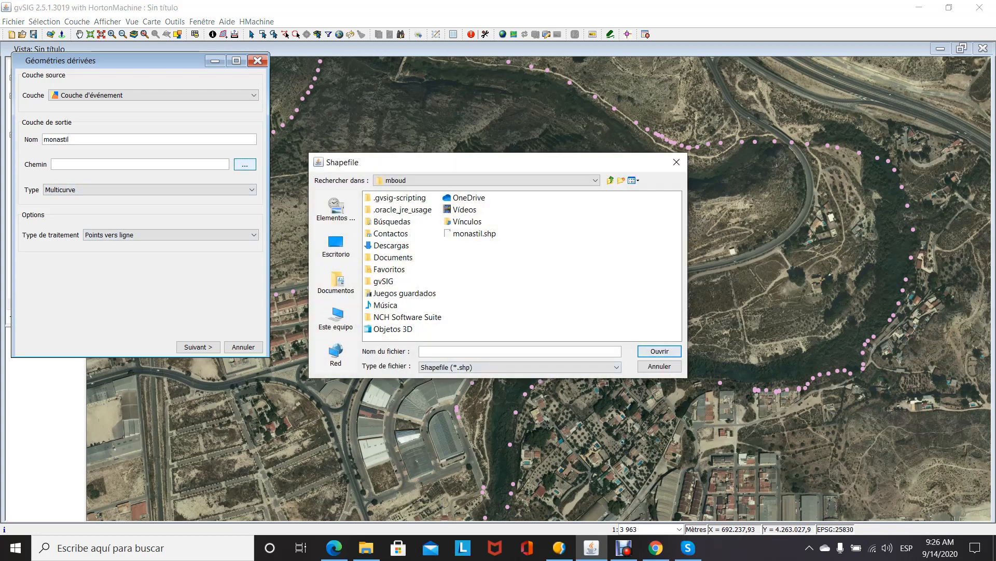
{"action": "type", "text": "nonastil"}
{"action": "left_click", "coordinate": [660, 351]}
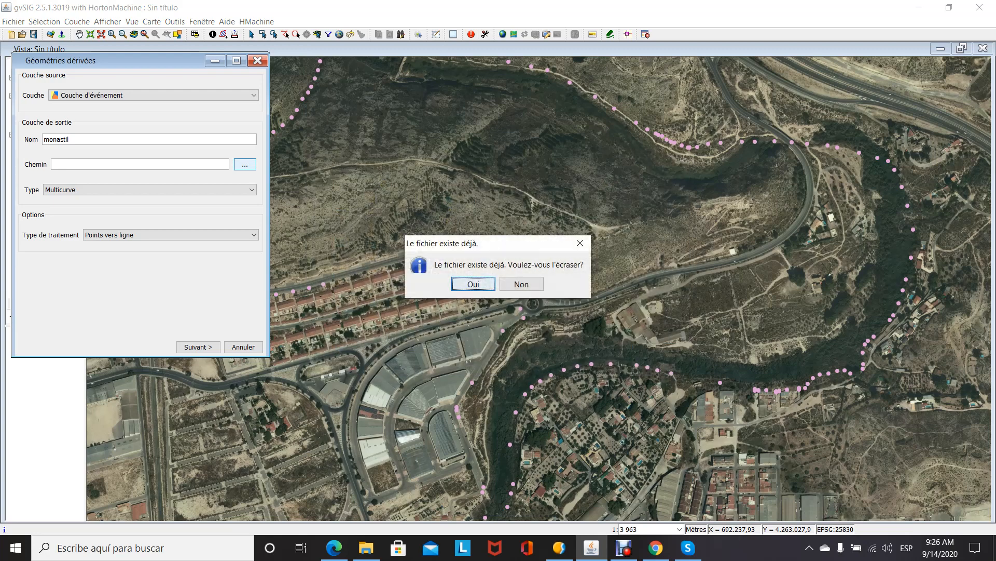
{"action": "left_click", "coordinate": [469, 282]}
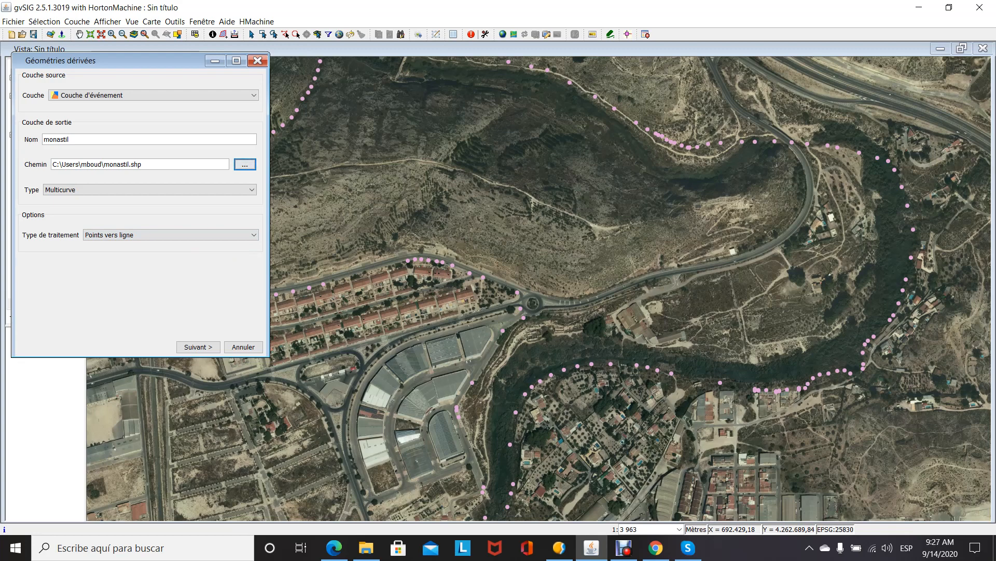
Choose points to polygon as the processing type and continue to the entity selection
{"action": "left_click", "coordinate": [171, 234]}
{"action": "left_click", "coordinate": [119, 255]}
{"action": "left_click", "coordinate": [198, 346]}
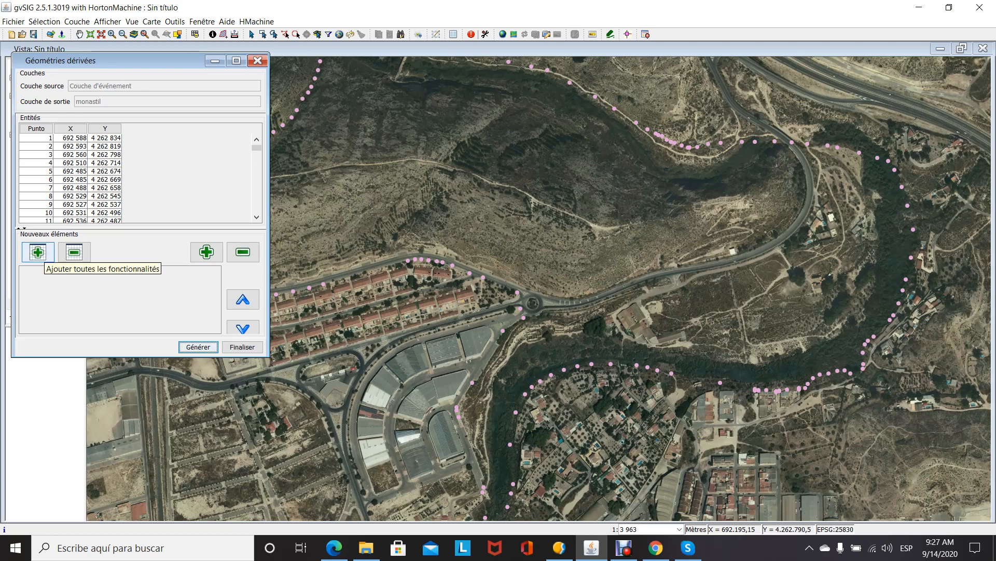
Add all the points as new elements, generate the monastil polygon layer and close the Derived Geometries tool
{"action": "left_click", "coordinate": [38, 253]}
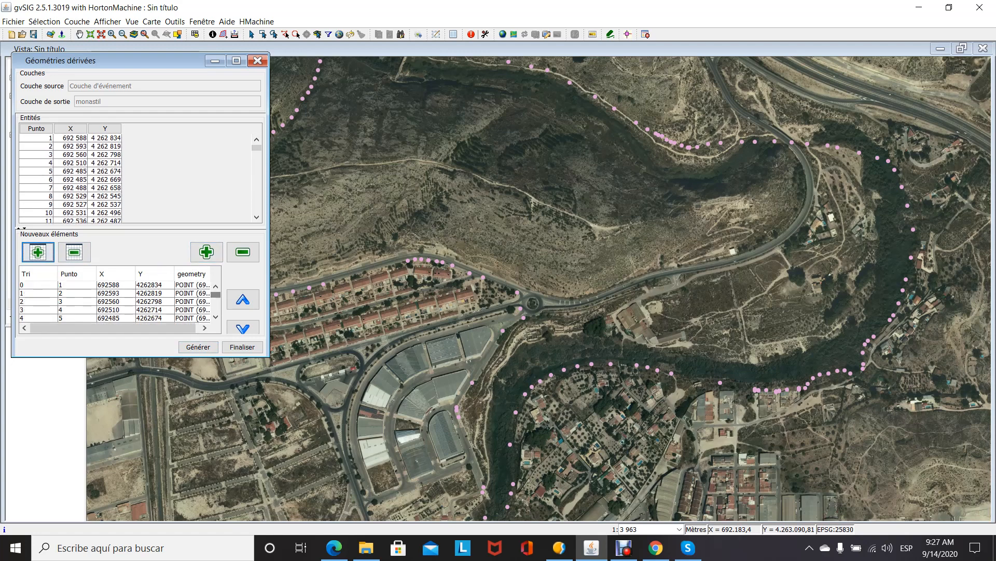
{"action": "left_click", "coordinate": [243, 347]}
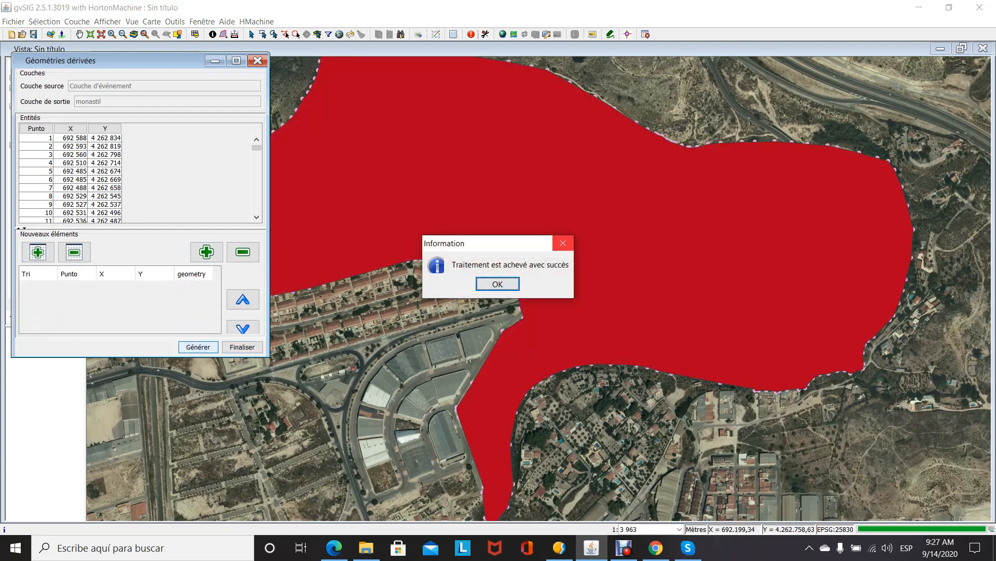
{"action": "left_click", "coordinate": [498, 284]}
{"action": "left_click", "coordinate": [257, 61]}
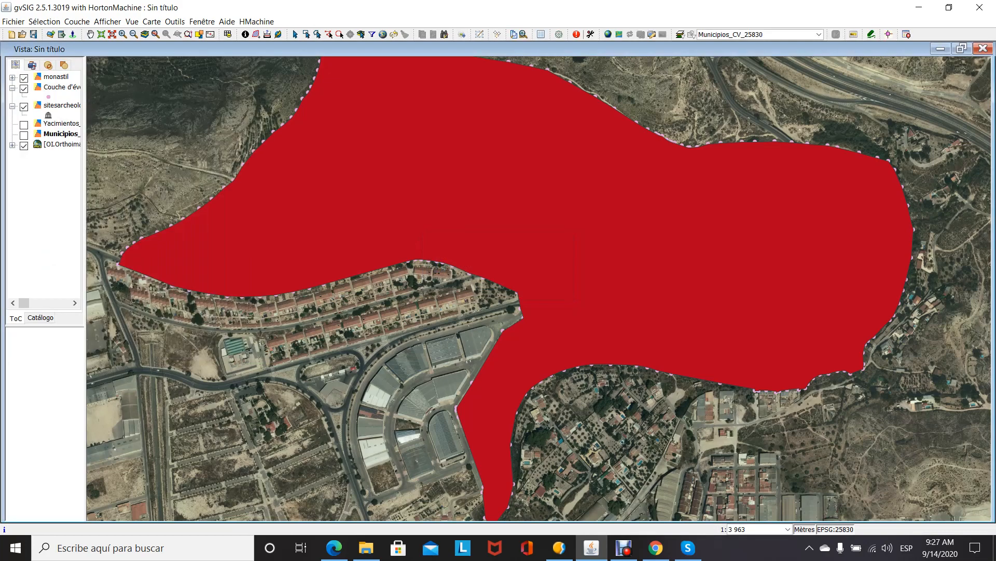
Hide the Couche d'événement point layer, leaving the whole monastil polygon in view over the orthophoto
{"action": "scroll", "coordinate": [539, 289], "scroll_direction": "down", "scroll_amount": 1}
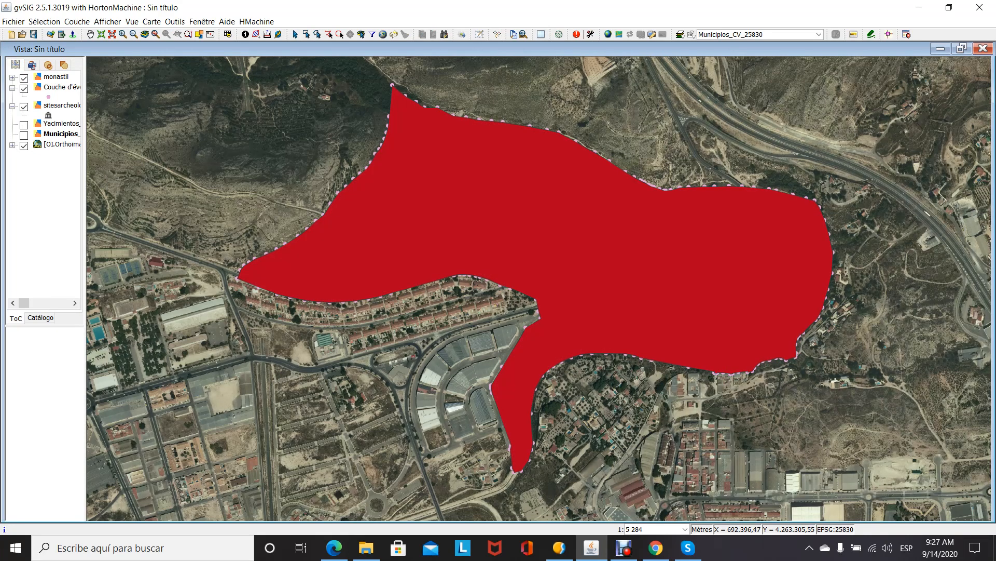
{"action": "double_click", "coordinate": [48, 97]}
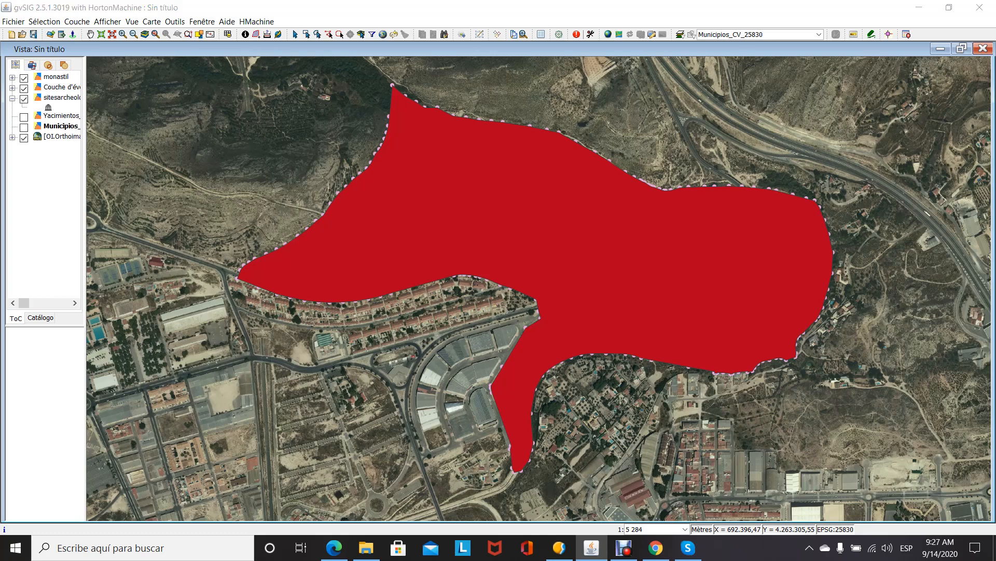
{"action": "left_click", "coordinate": [666, 129]}
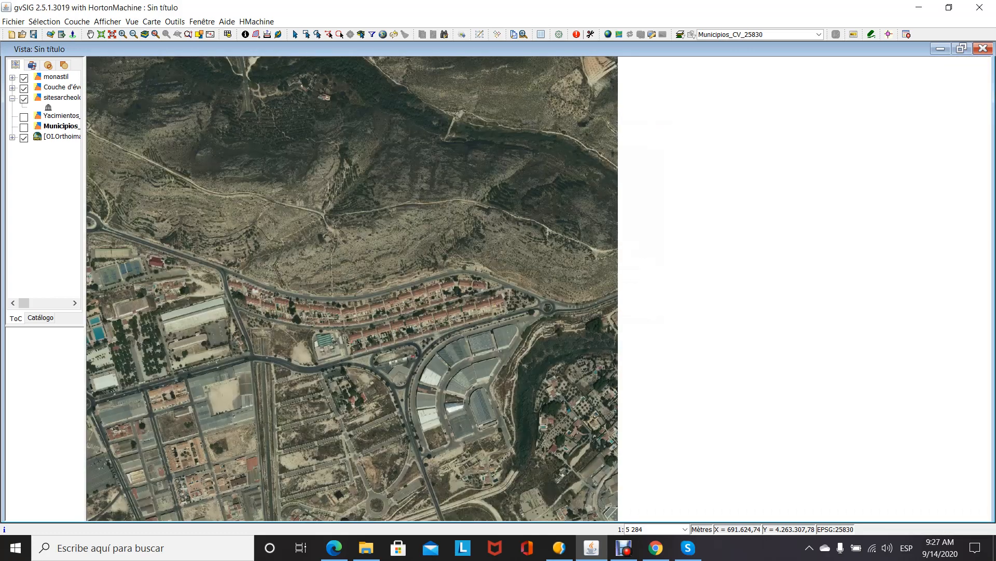
{"action": "left_click", "coordinate": [24, 89]}
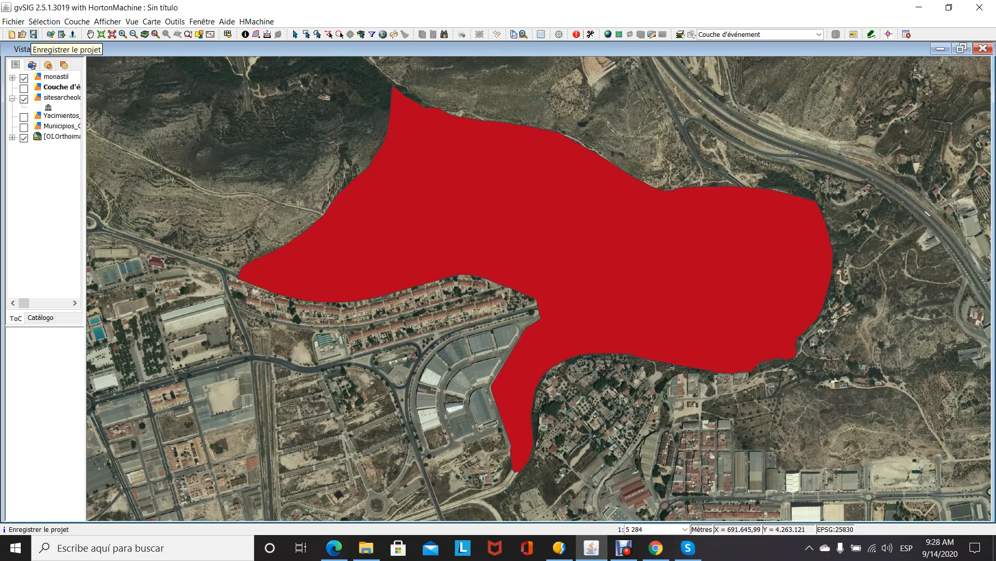
Save the project as a gvSIG project file named module1
{"action": "left_click", "coordinate": [33, 35]}
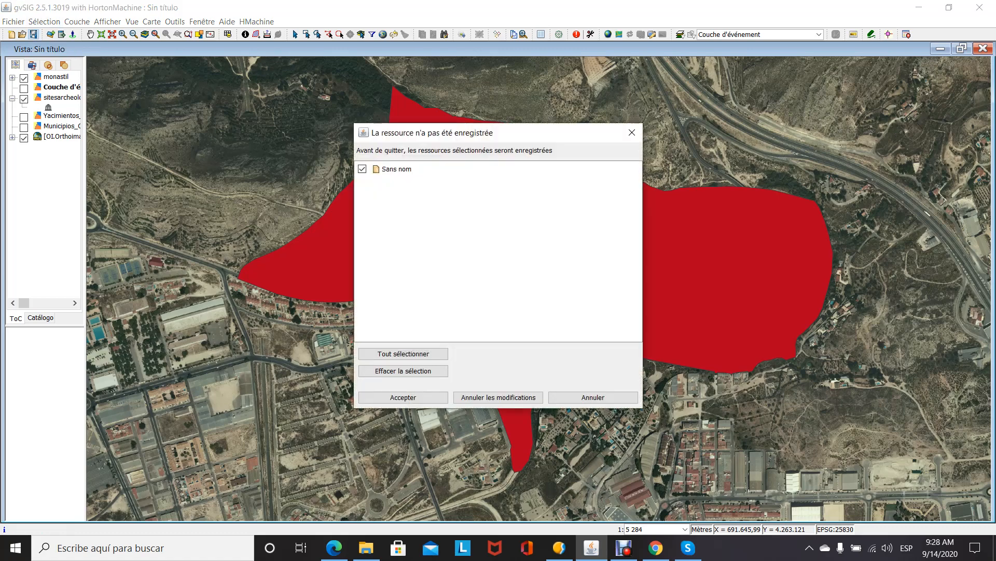
{"action": "key", "text": "Tab"}
{"action": "key", "text": "Tab"}
{"action": "key", "text": "Tab"}
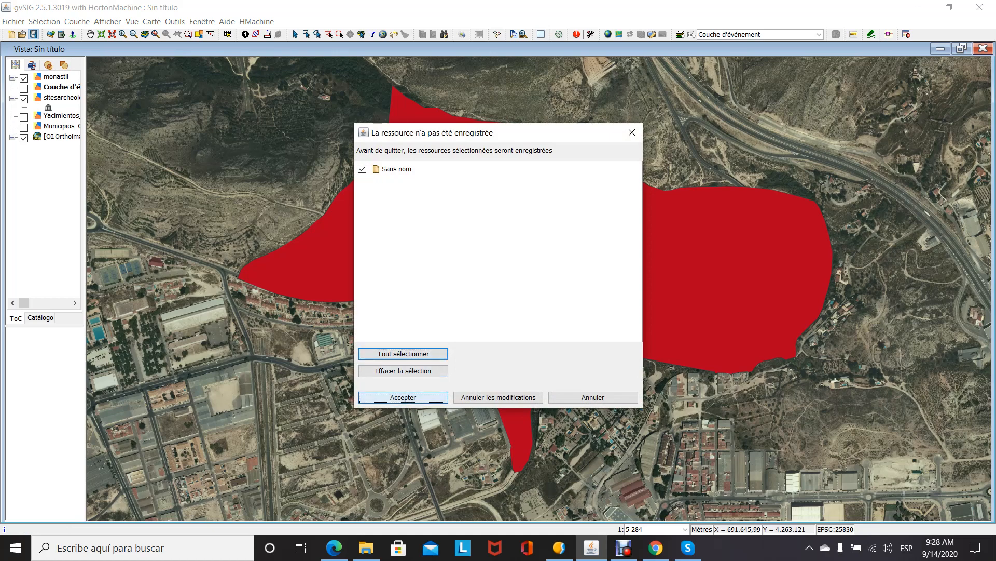
{"action": "key", "text": "Return"}
{"action": "type", "text": "modu"}
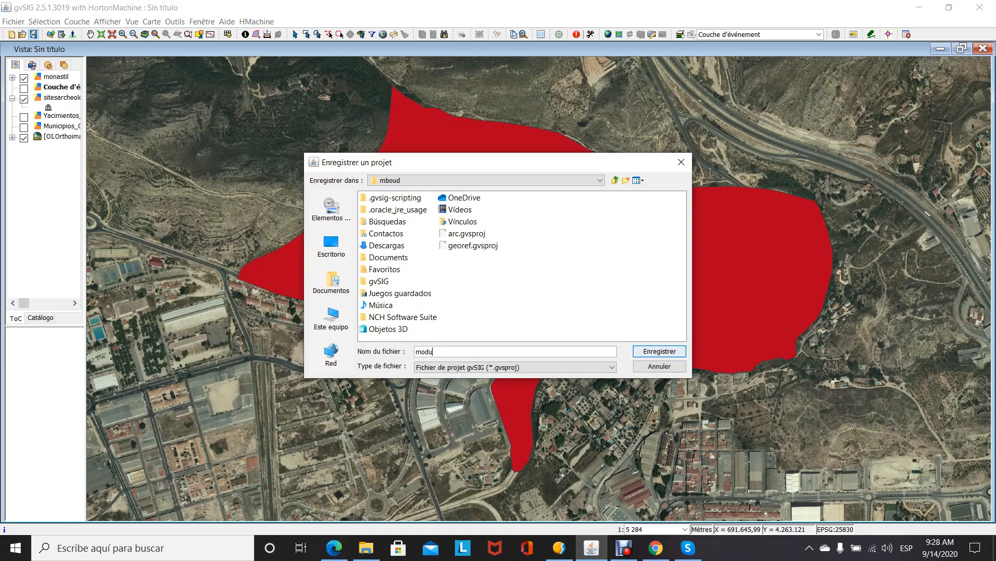
{"action": "type", "text": "le1"}
{"action": "key", "text": "Return"}
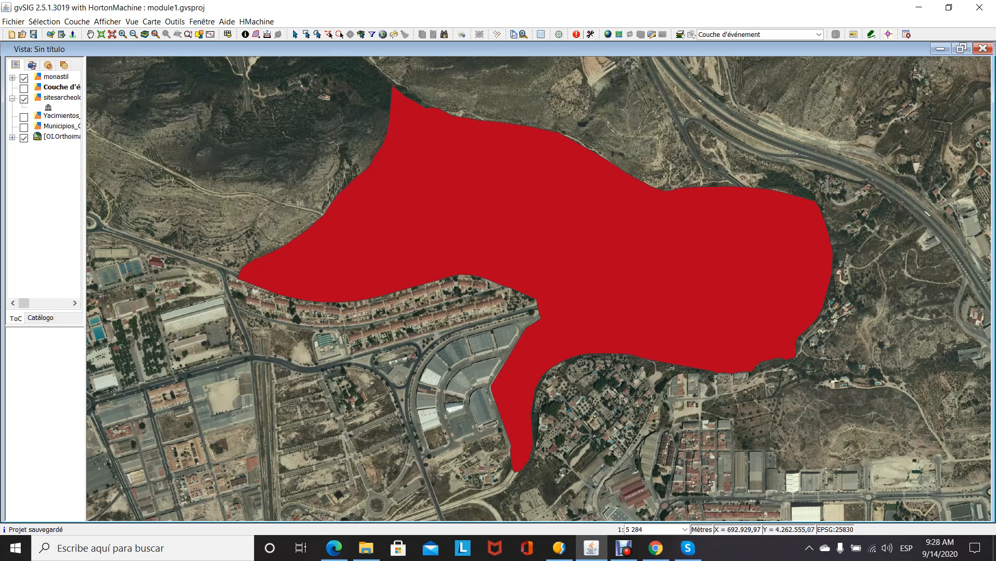
{"action": "left_click", "coordinate": [624, 548]}
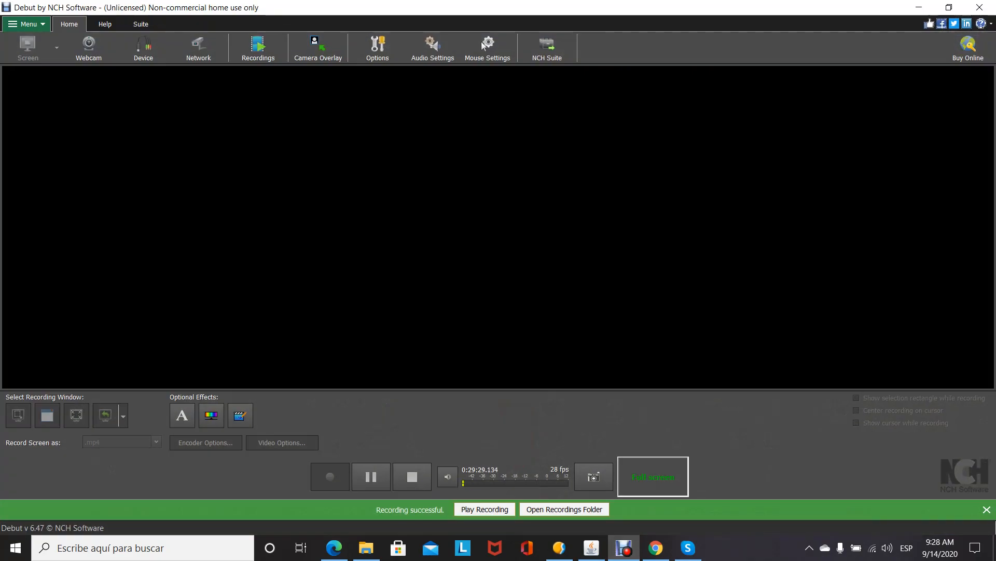